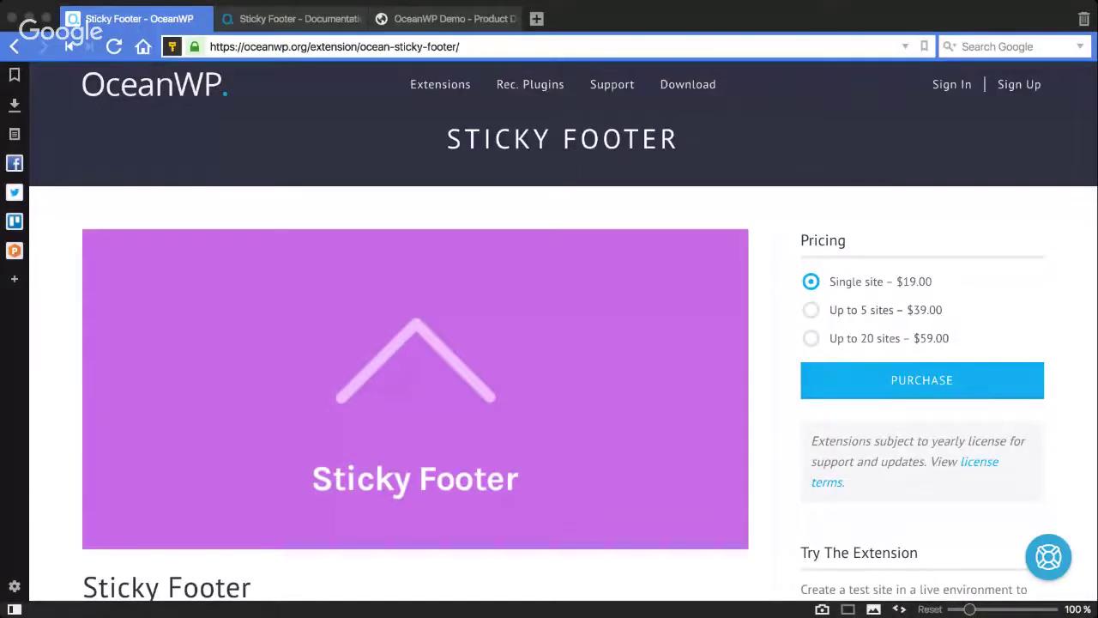
# Step: Enlarge the Footer Opened screenshot on the Sticky Footer extension page, then close it
pyautogui.click(427, 405)
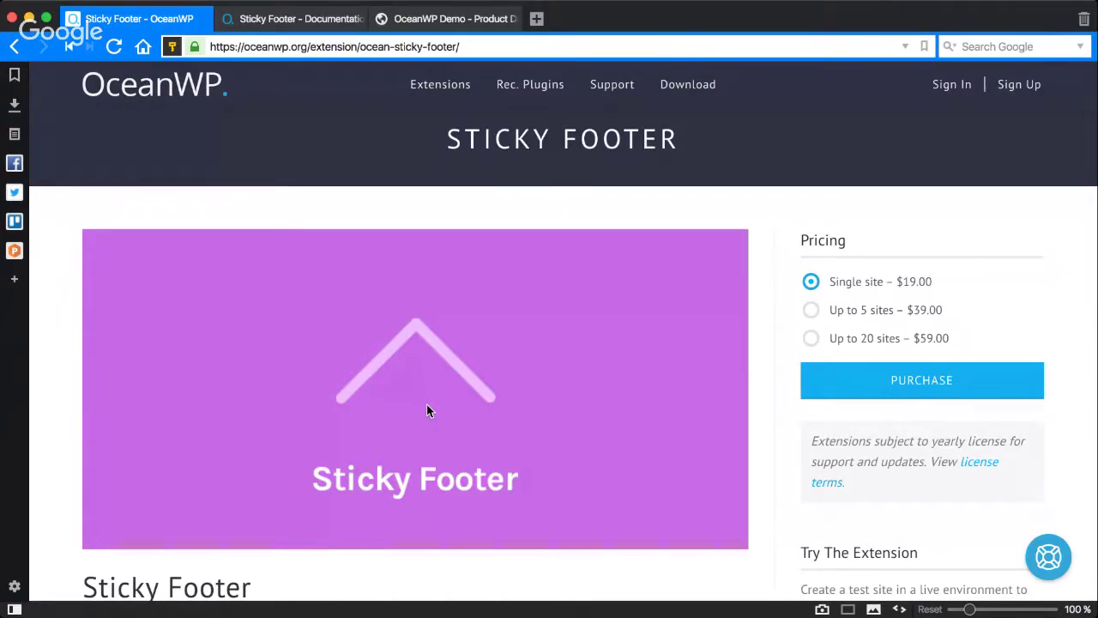
pyautogui.scroll(-3, 426, 405)
pyautogui.scroll(2, 426, 403)
pyautogui.scroll(-5, 426, 403)
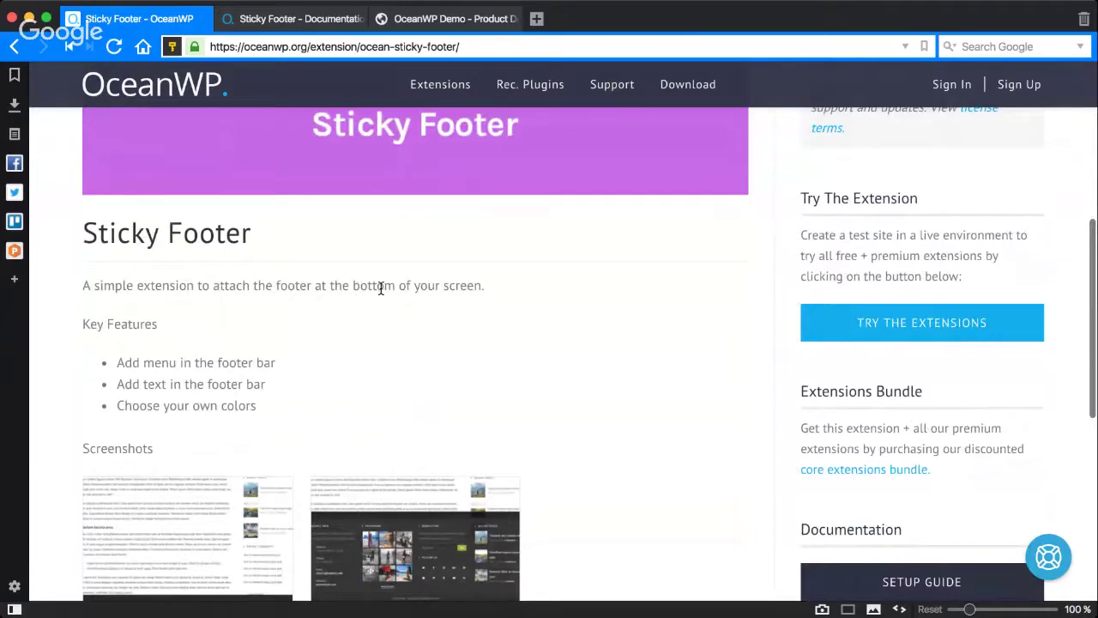
pyautogui.scroll(-1, 436, 331)
pyautogui.scroll(-1, 435, 332)
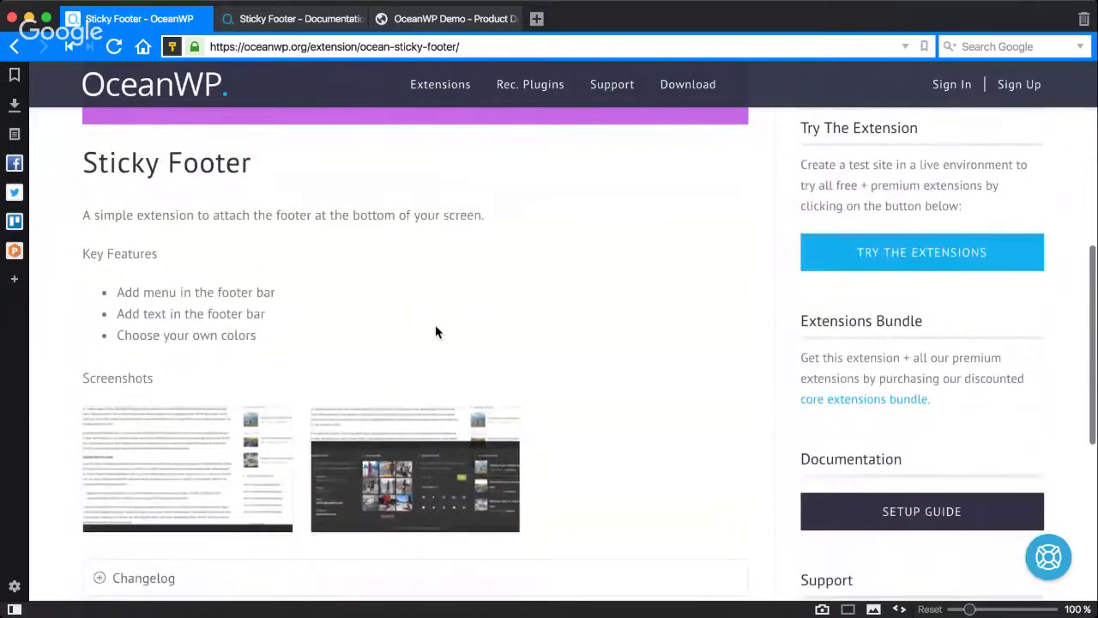
pyautogui.click(450, 442)
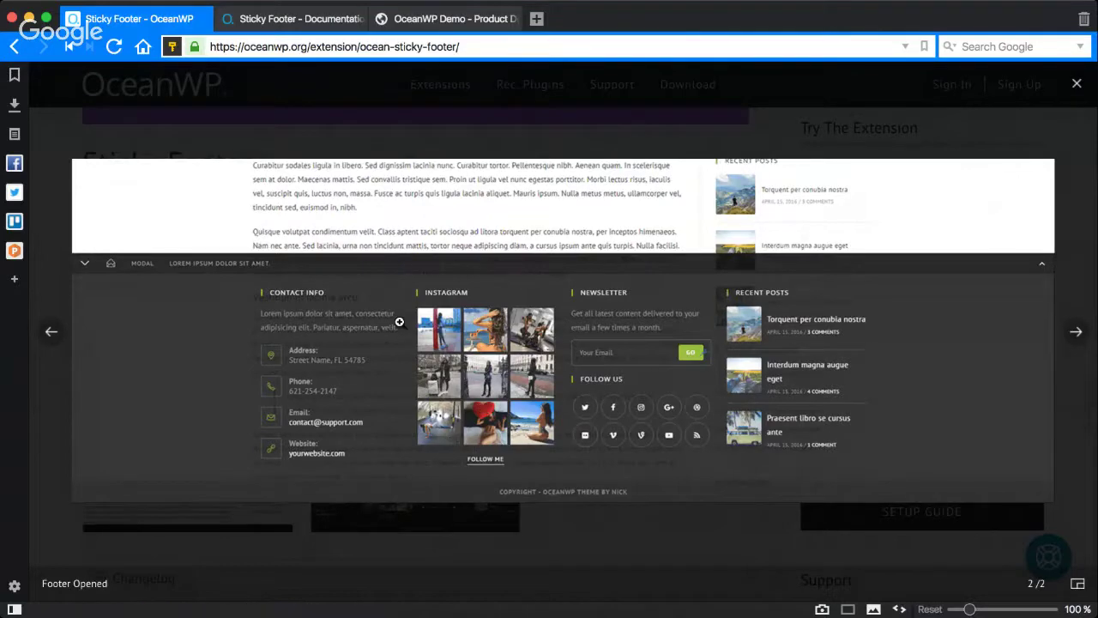
pyautogui.click(51, 404)
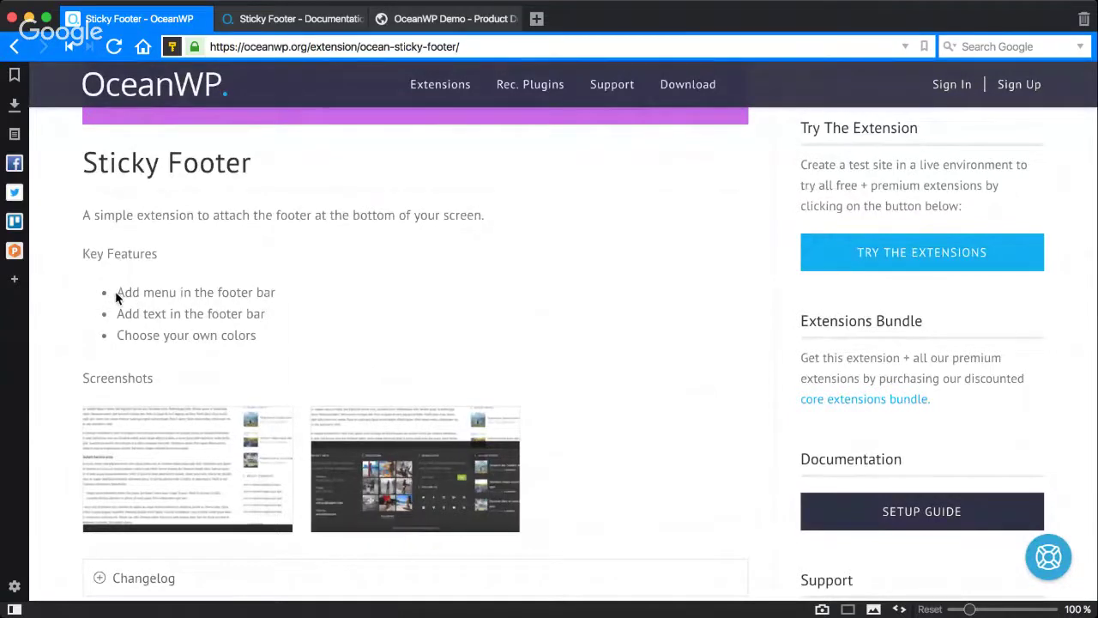
# Step: Highlight the 'Add menu' and 'Add text' footer bar feature bullets
pyautogui.tripleClick(156, 292)
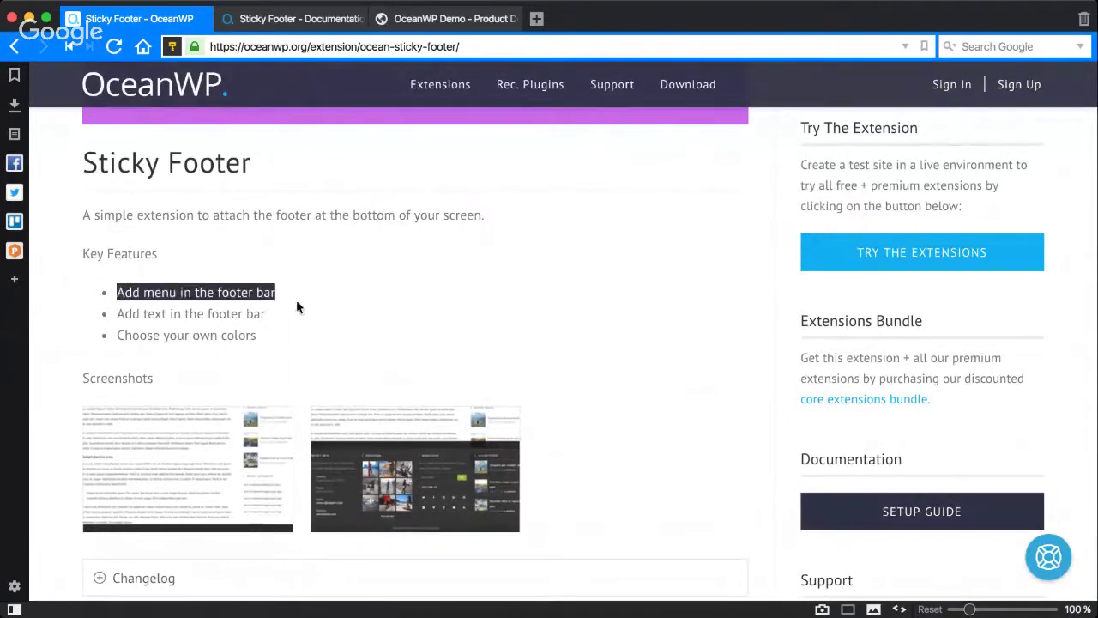
pyautogui.moveTo(118, 314); pyautogui.dragTo(308, 314)
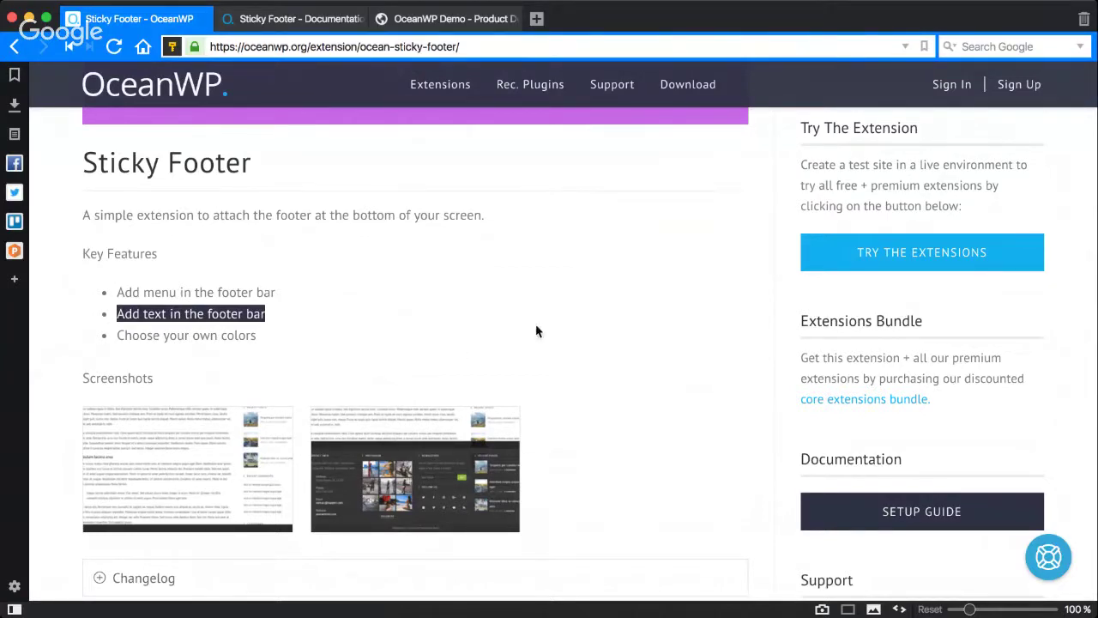
pyautogui.scroll(1, 728, 286)
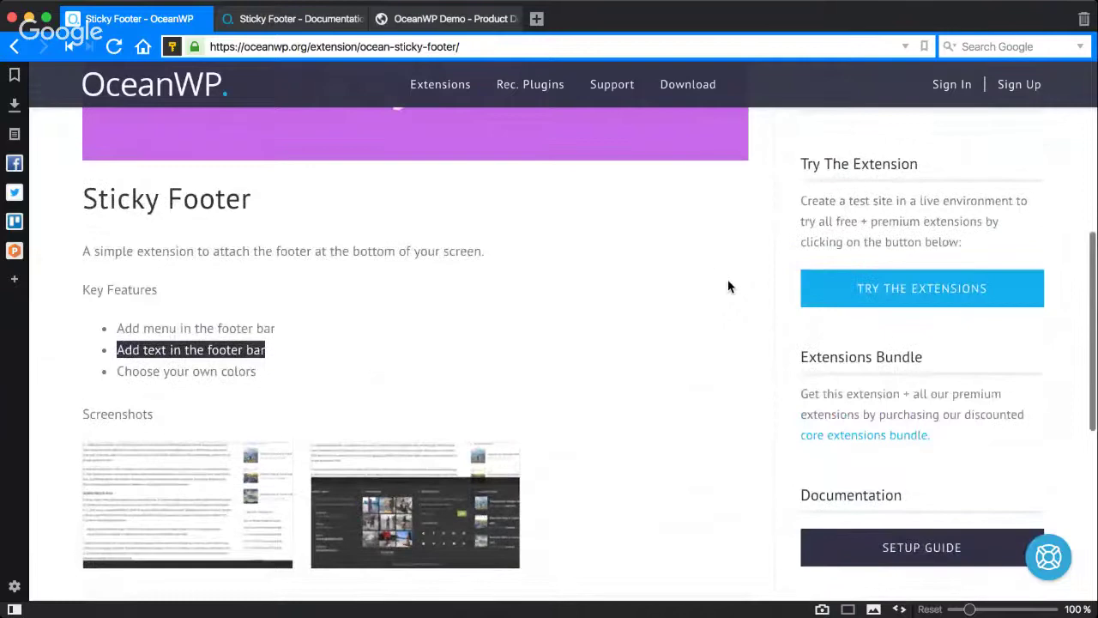
pyautogui.scroll(-1, 790, 260)
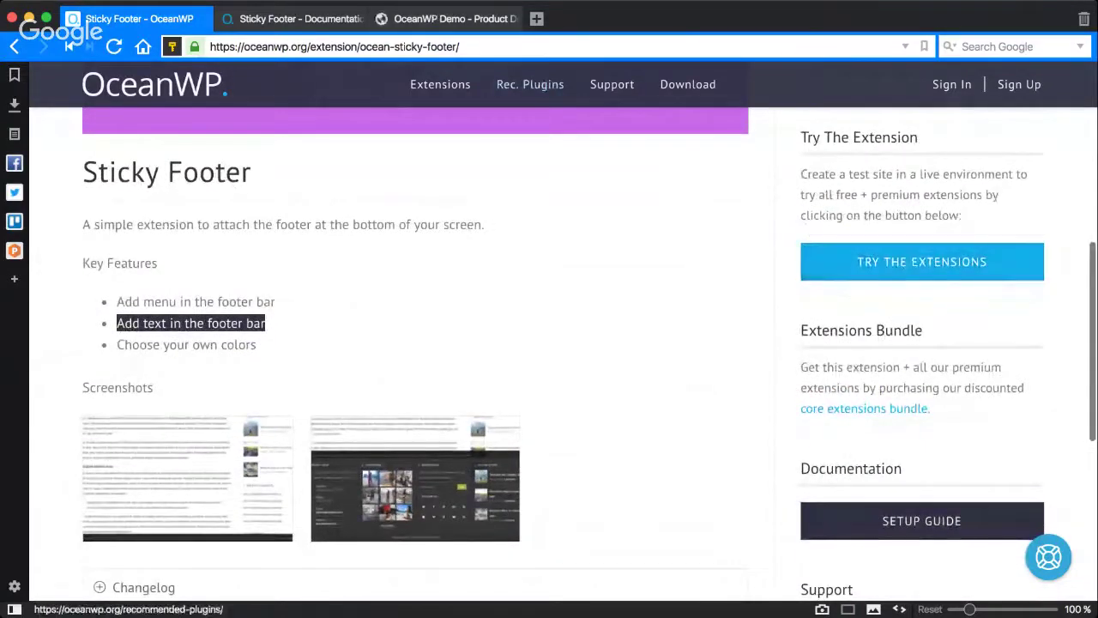
# Step: Request a free OceanWP demo site by submitting your e-mail address in the Launch Demo Site form
pyautogui.click(424, 19)
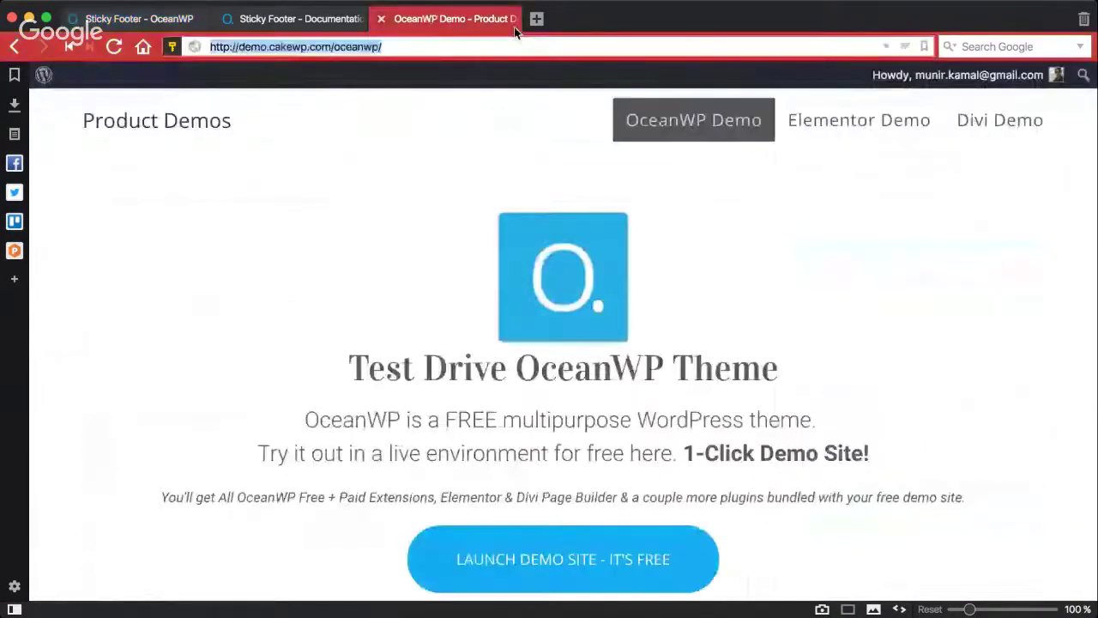
pyautogui.click(572, 523)
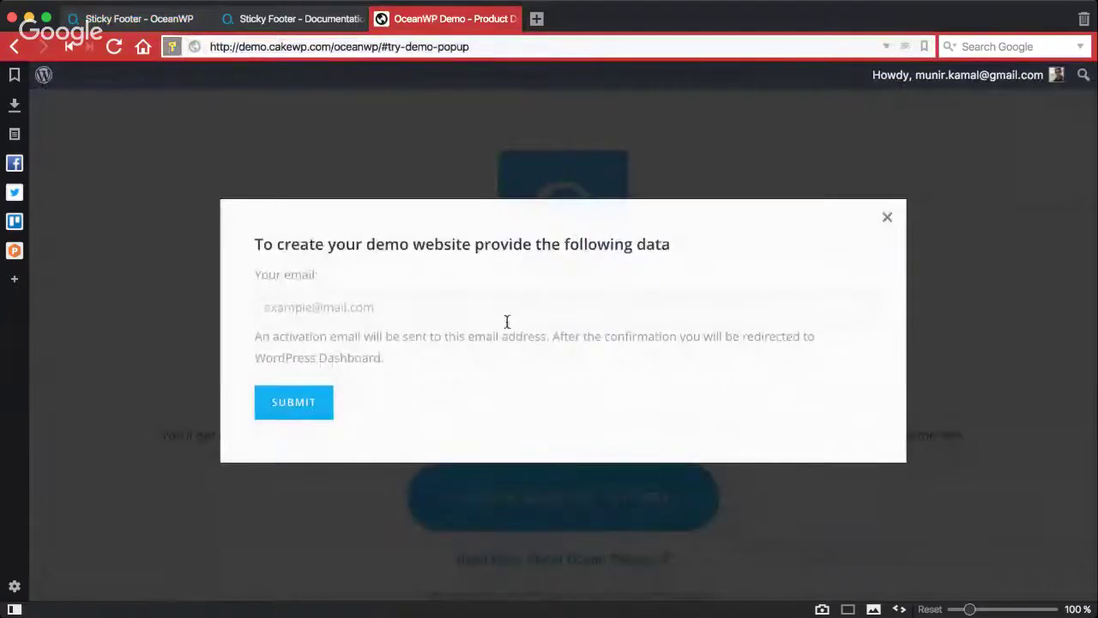
pyautogui.click(516, 314)
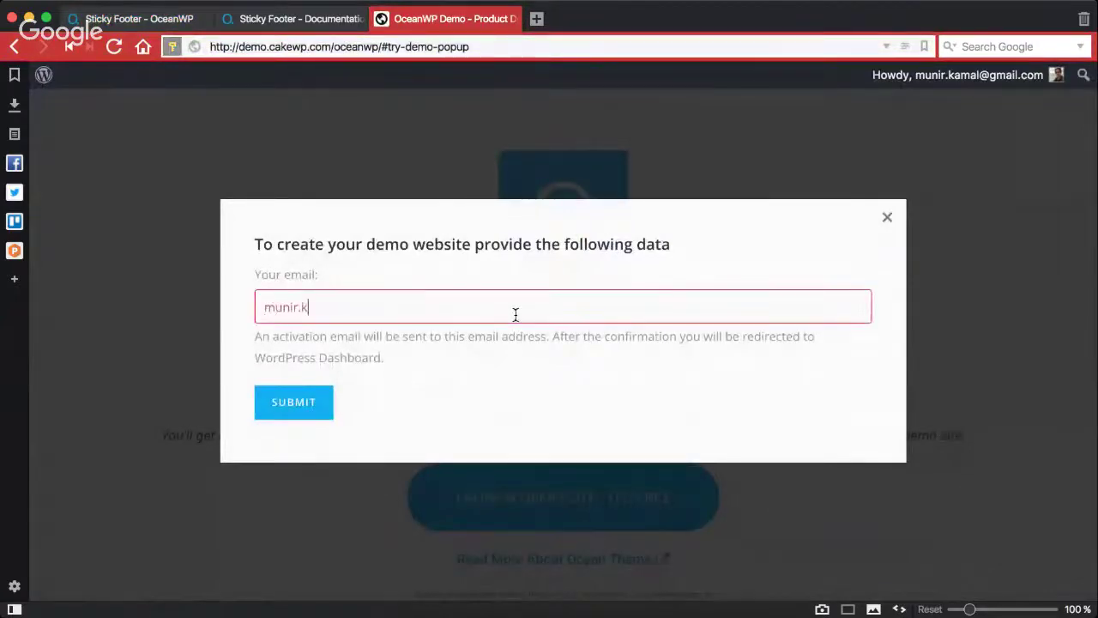
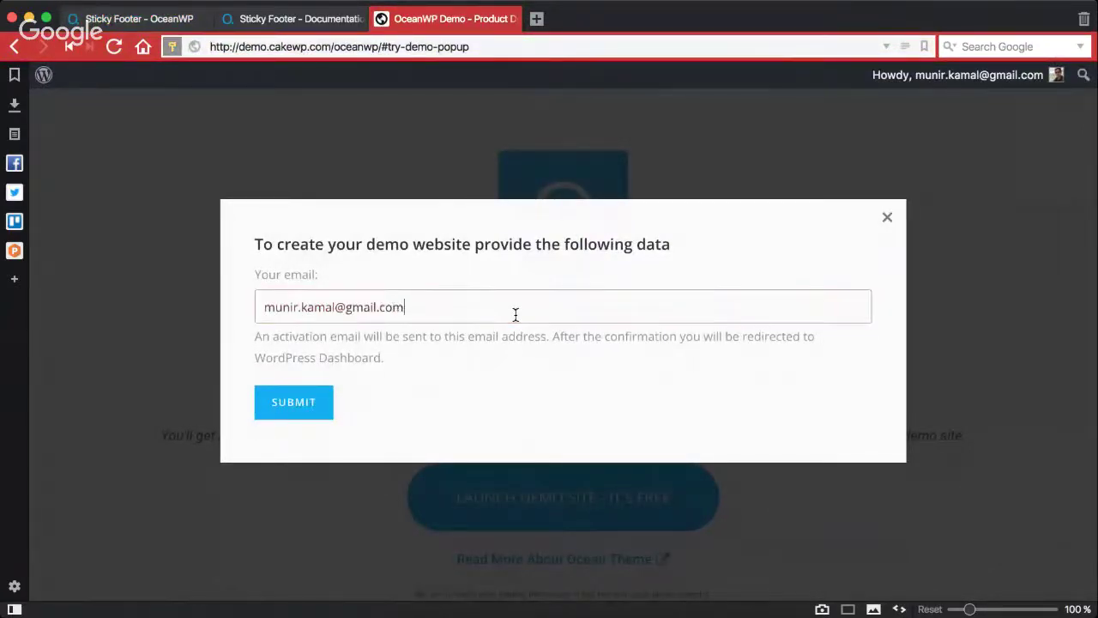
pyautogui.press('Return')
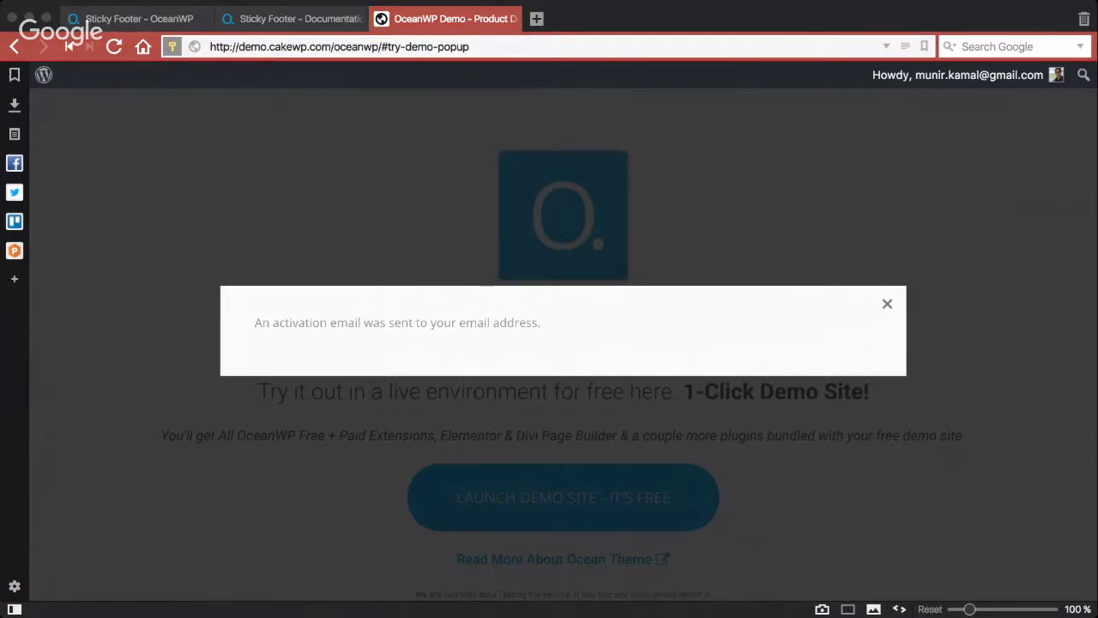
# Step: Paste the demo-access link into the address bar to load the demo site's dashboard
pyautogui.click(414, 42)
pyautogui.hotkey('ctrl', 'v')
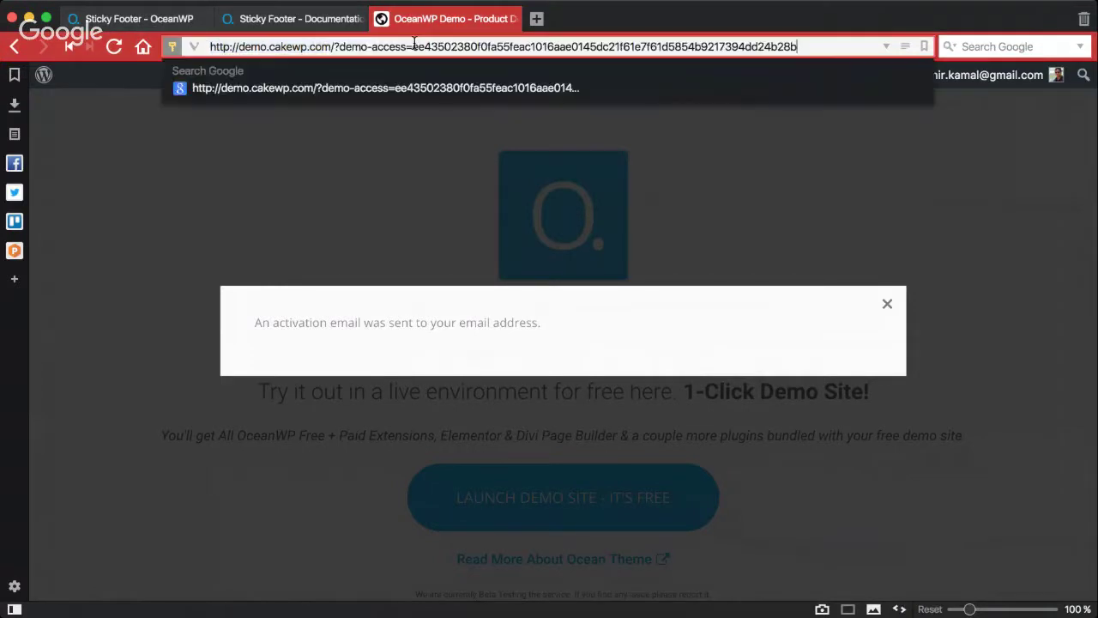
pyautogui.press('Return')
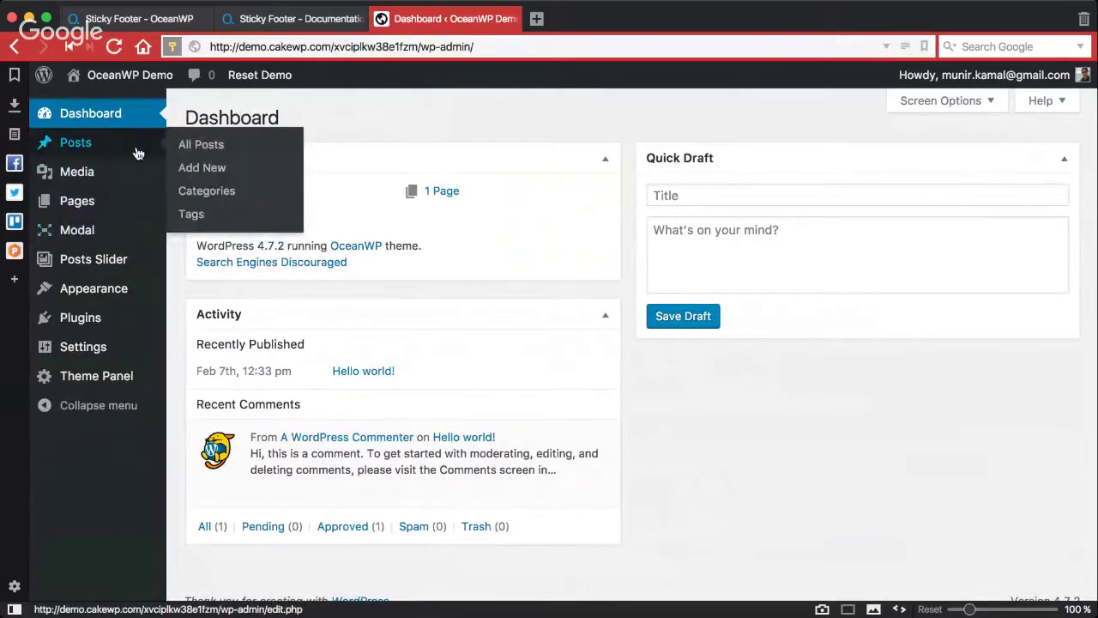
# Step: Find Ocean Sticky Footer in the installed plugins list and activate it
pyautogui.moveTo(116, 298)
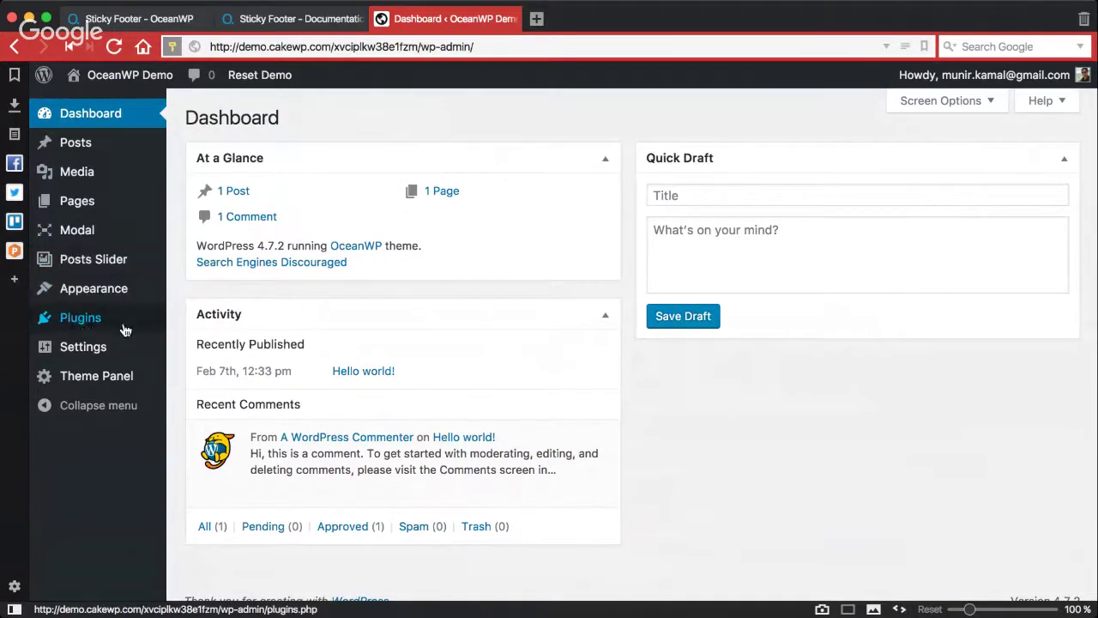
pyautogui.click(135, 324)
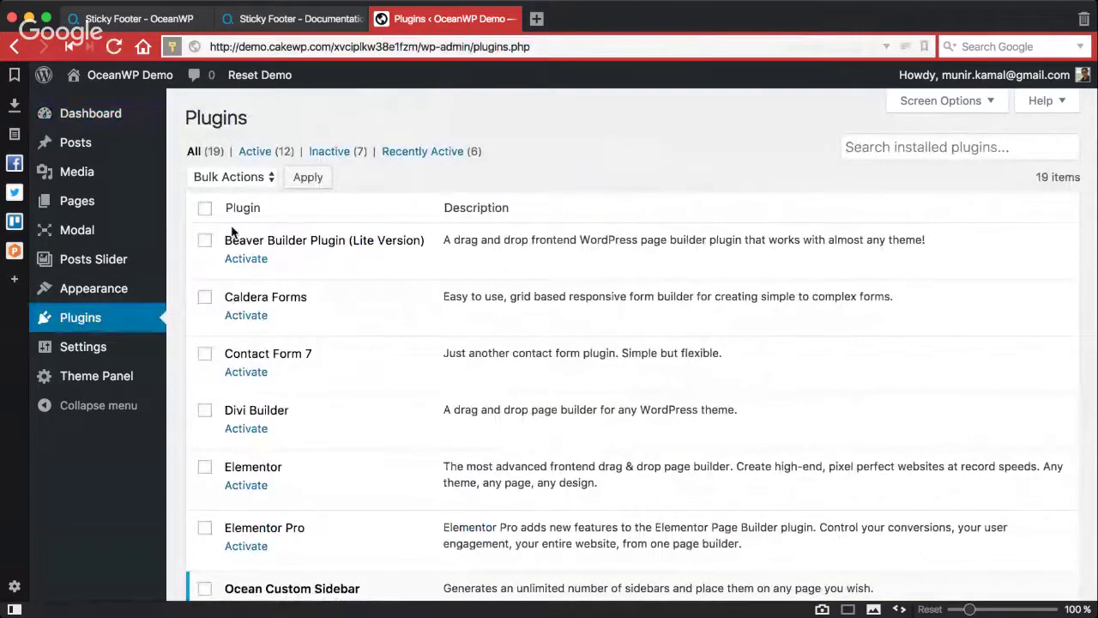
pyautogui.scroll(-1, 244, 273)
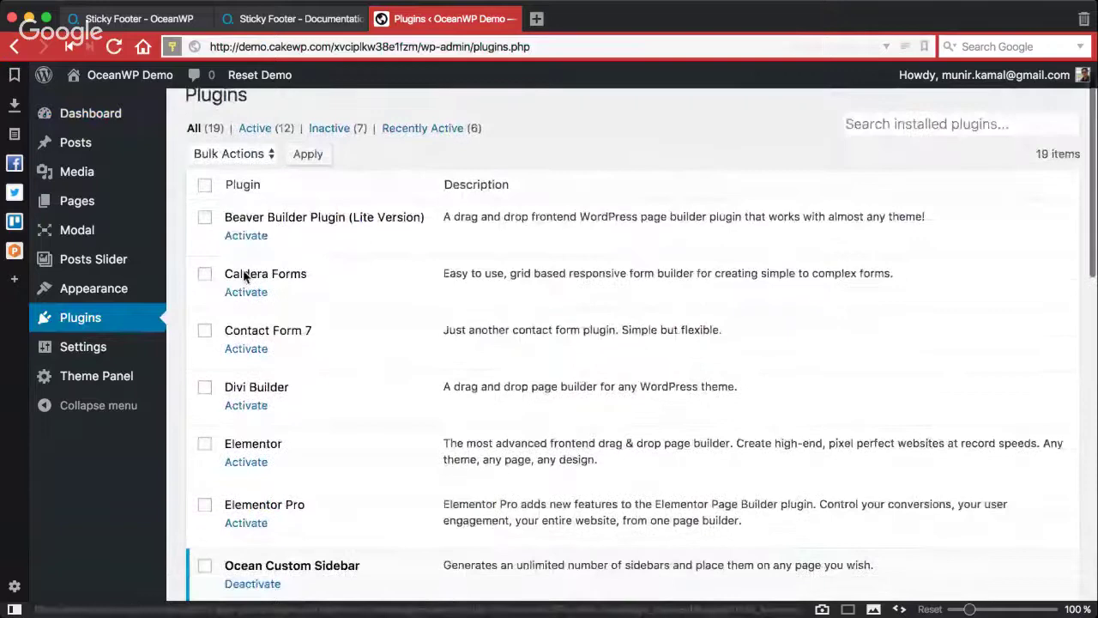
pyautogui.scroll(-1, 244, 275)
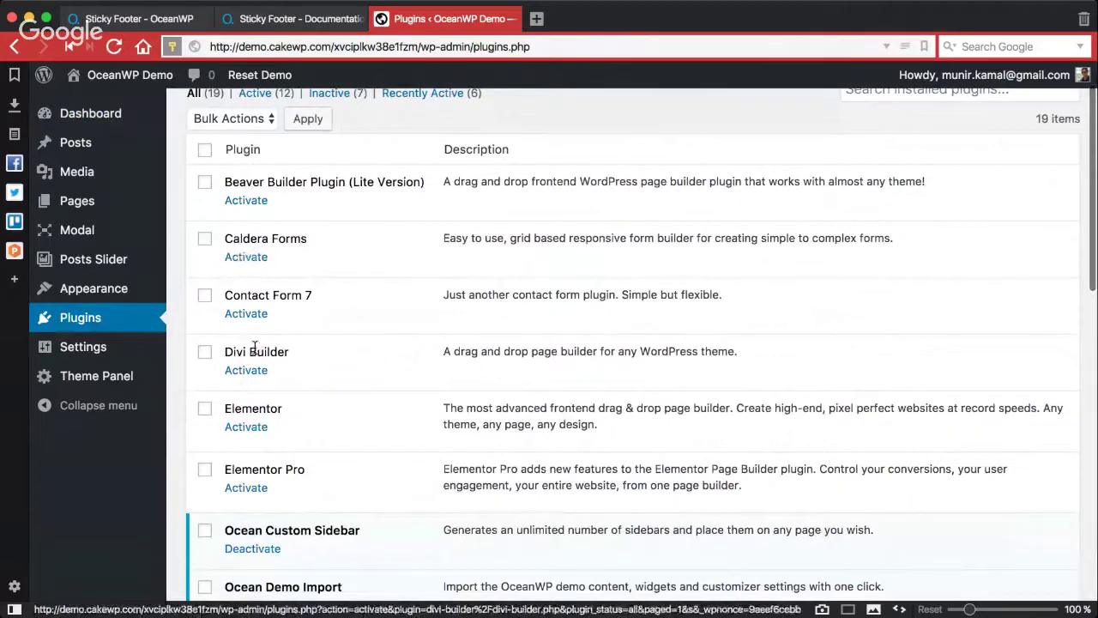
pyautogui.scroll(-1, 274, 378)
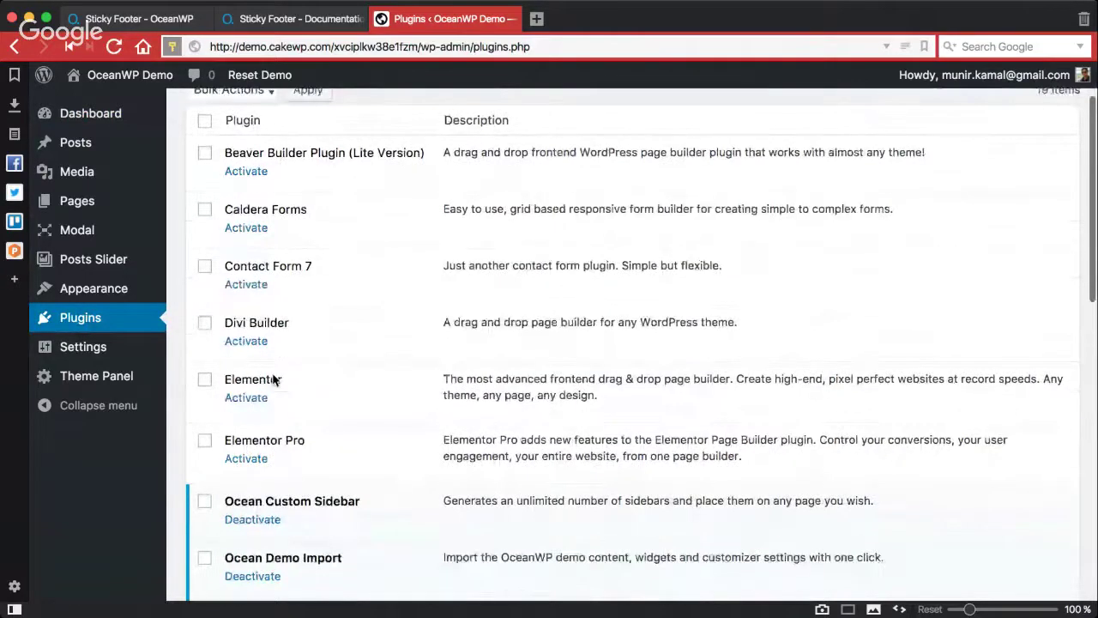
pyautogui.scroll(-2, 275, 379)
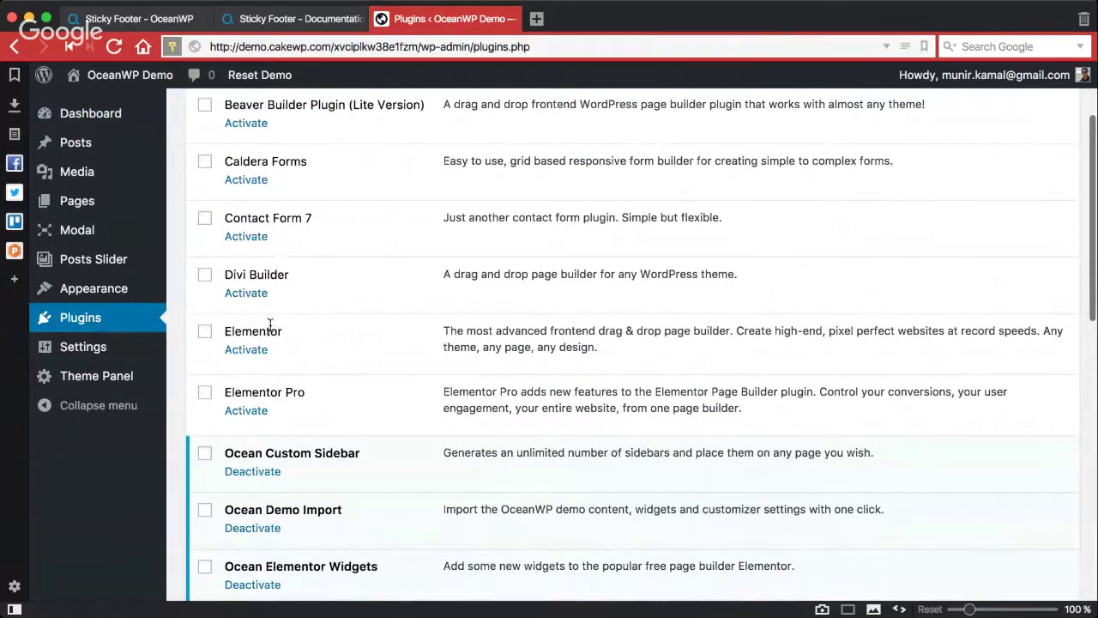
pyautogui.scroll(-2, 269, 326)
pyautogui.scroll(-1, 269, 326)
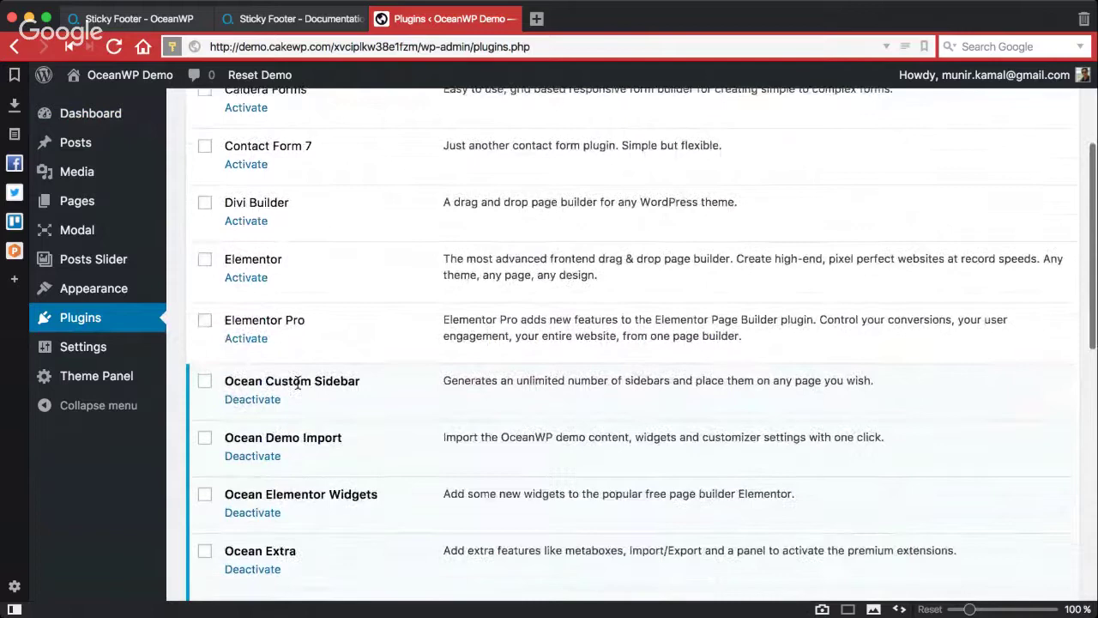
pyautogui.scroll(-5, 297, 383)
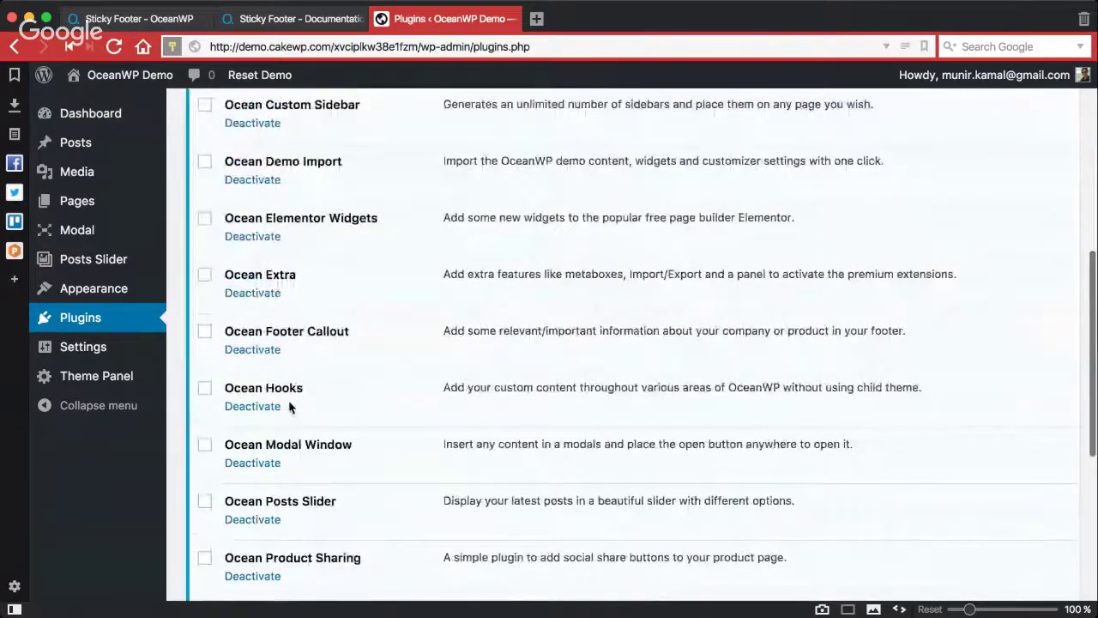
pyautogui.scroll(-6, 289, 403)
pyautogui.moveTo(226, 374); pyautogui.dragTo(324, 374)
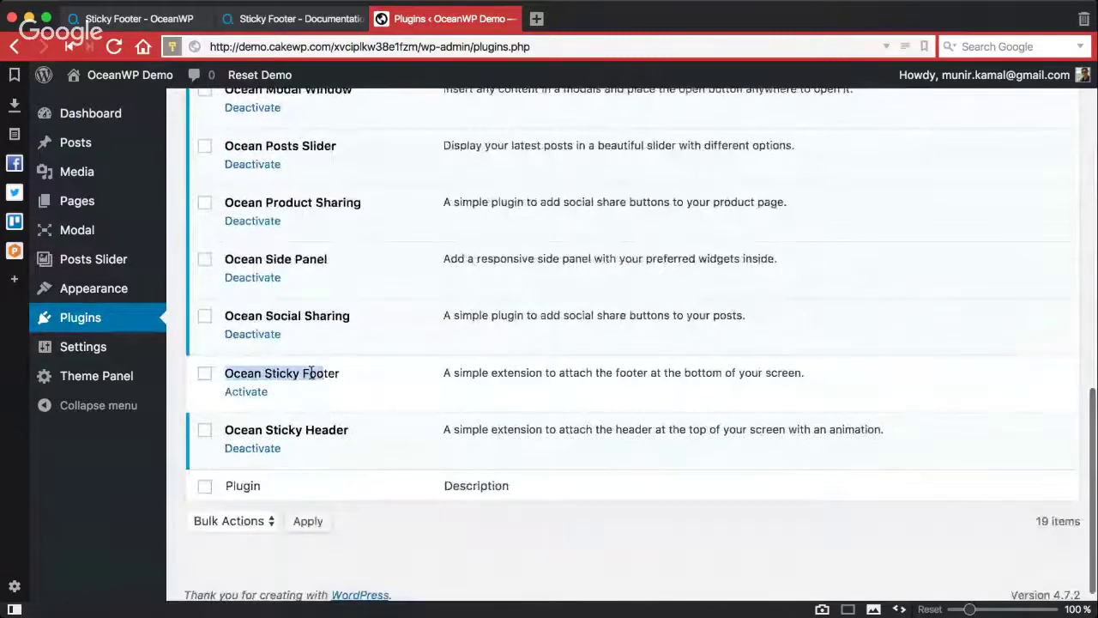
pyautogui.click(255, 394)
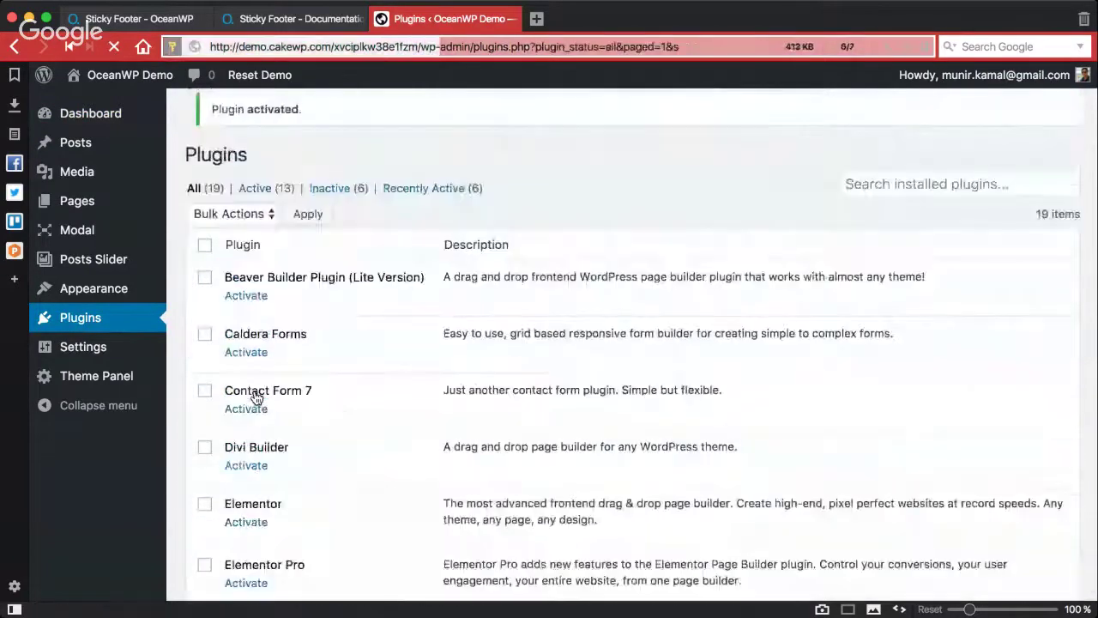
# Step: Open the live demo site in a new tab and toggle its sticky footer open and closed twice
pyautogui.keyDown('super'); pyautogui.click(86, 103); pyautogui.keyUp('super')
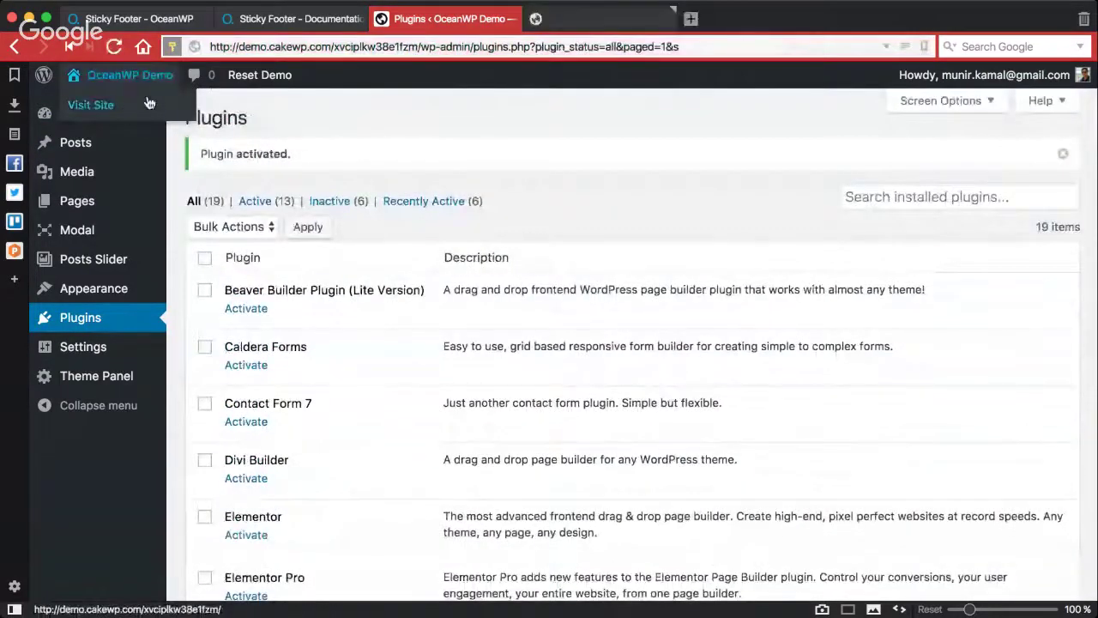
pyautogui.click(613, 21)
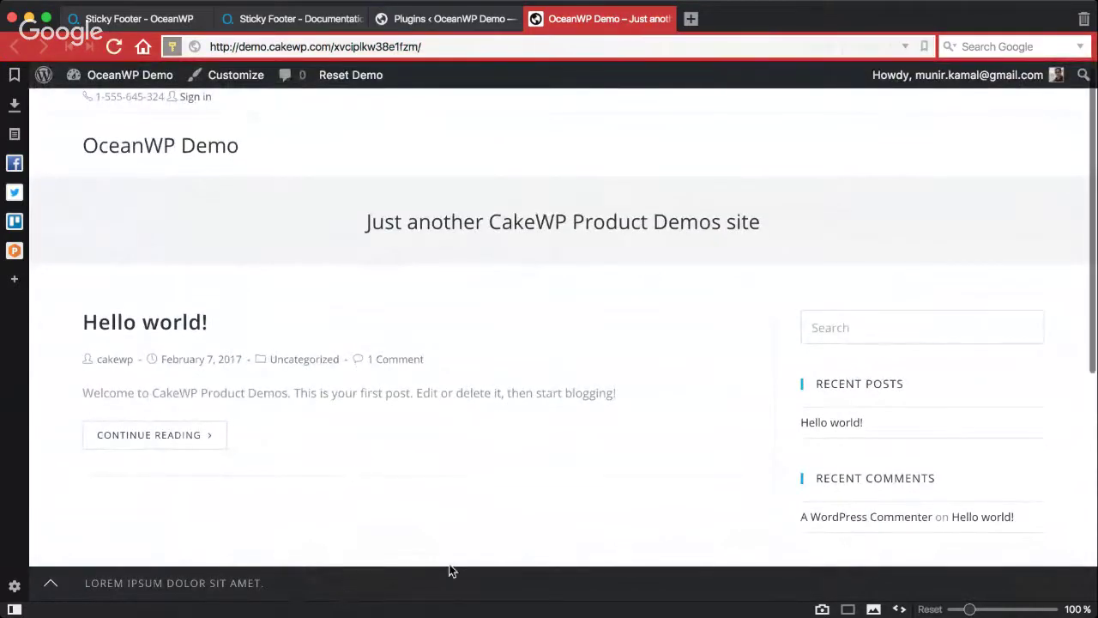
pyautogui.click(59, 590)
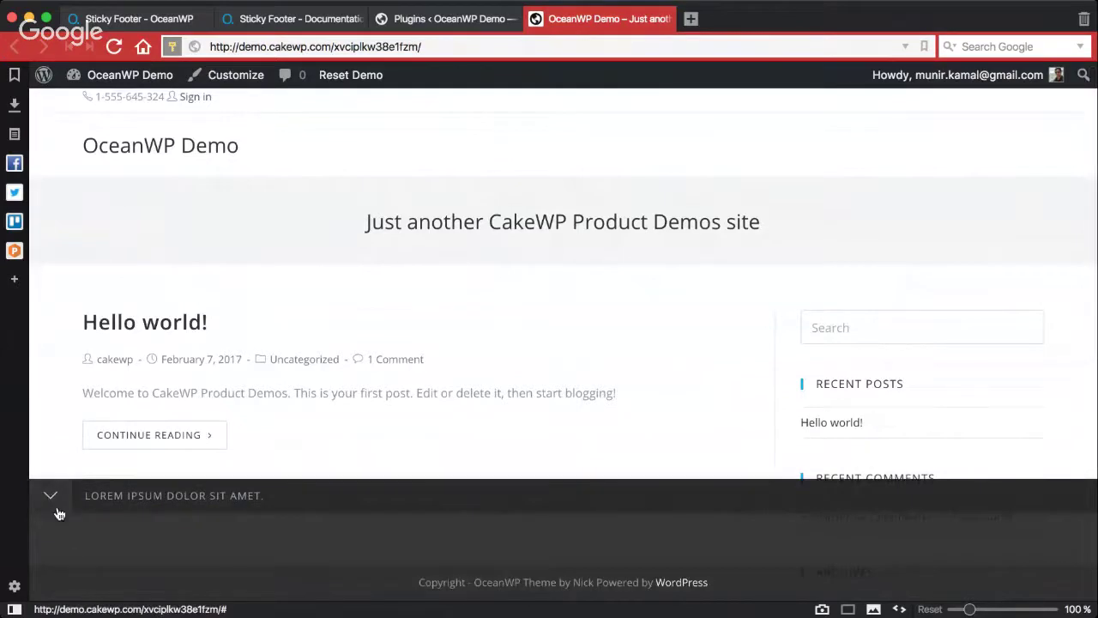
pyautogui.click(47, 495)
pyautogui.click(50, 583)
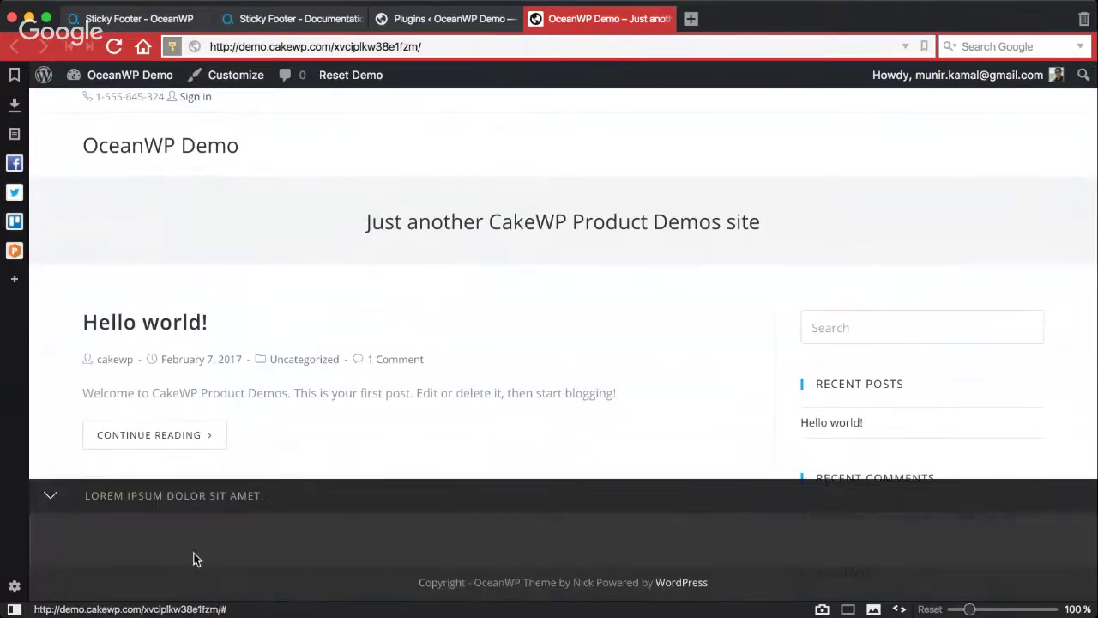
pyautogui.click(54, 498)
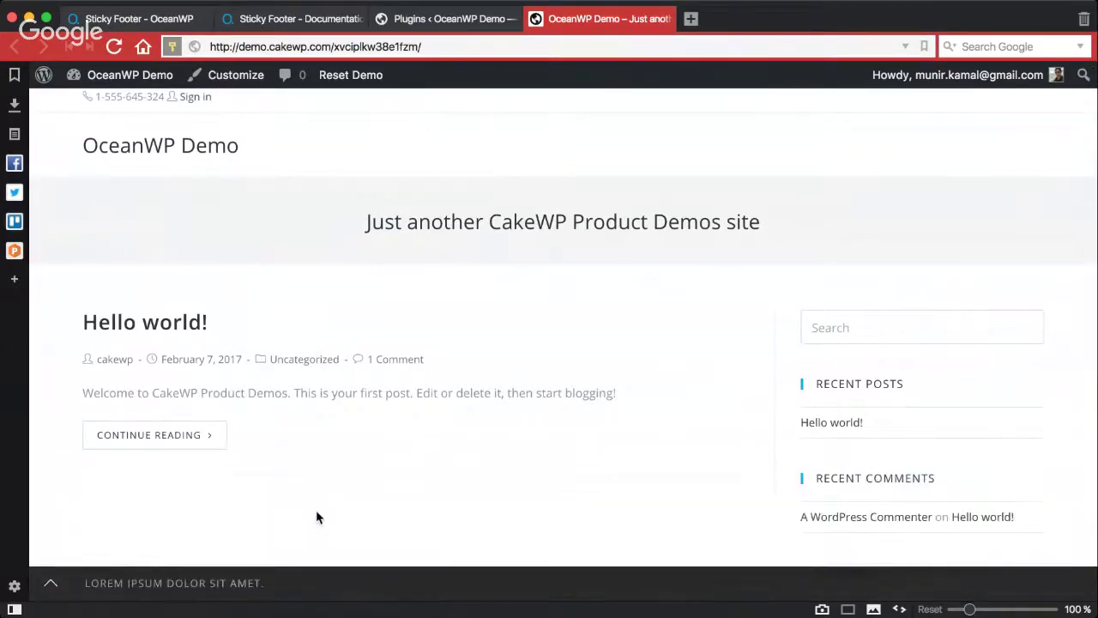
# Step: Go back to the Plugins admin page tab
pyautogui.scroll(-5, 314, 507)
pyautogui.scroll(10, 313, 501)
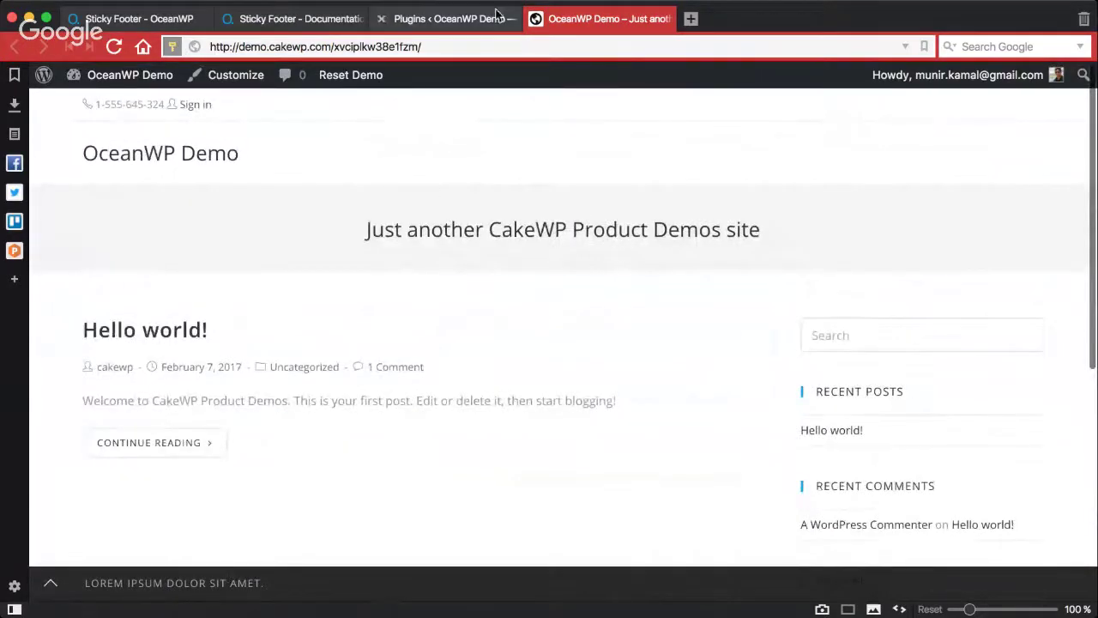
pyautogui.click(455, 19)
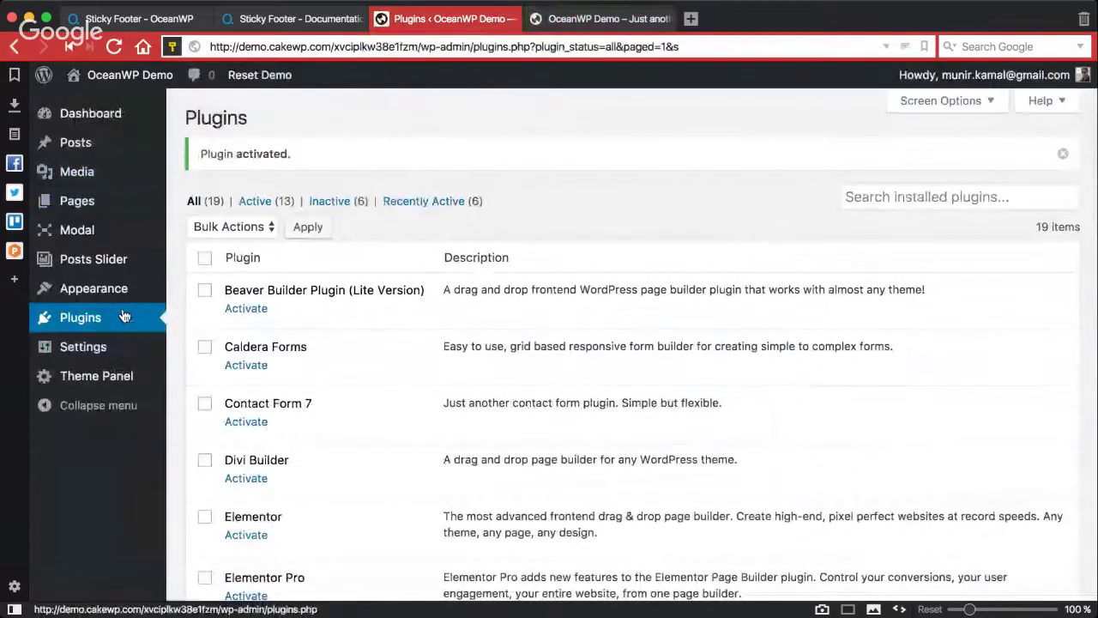
# Step: Cycle between the Sticky Footer documentation, extension page, Plugins admin and demo site tabs
pyautogui.moveTo(142, 290)
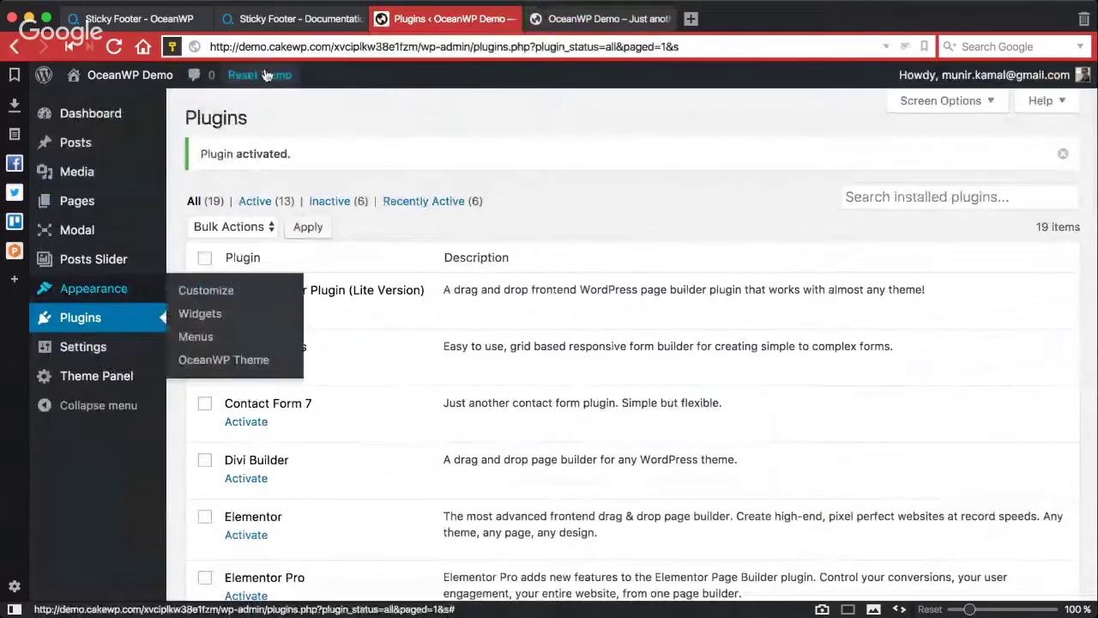
pyautogui.click(257, 18)
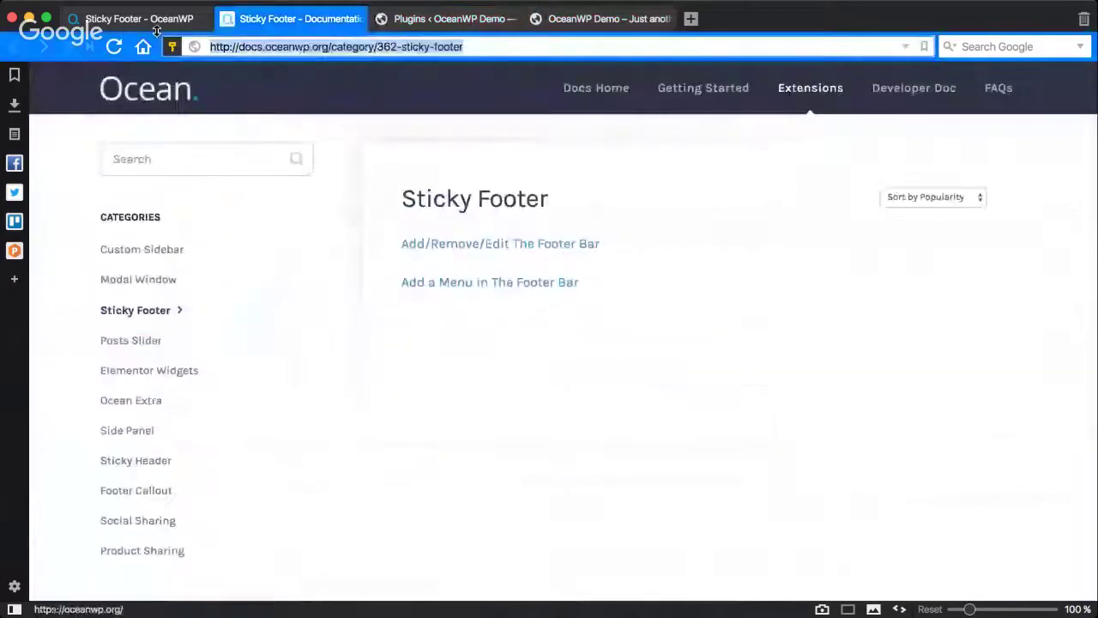
pyautogui.click(153, 20)
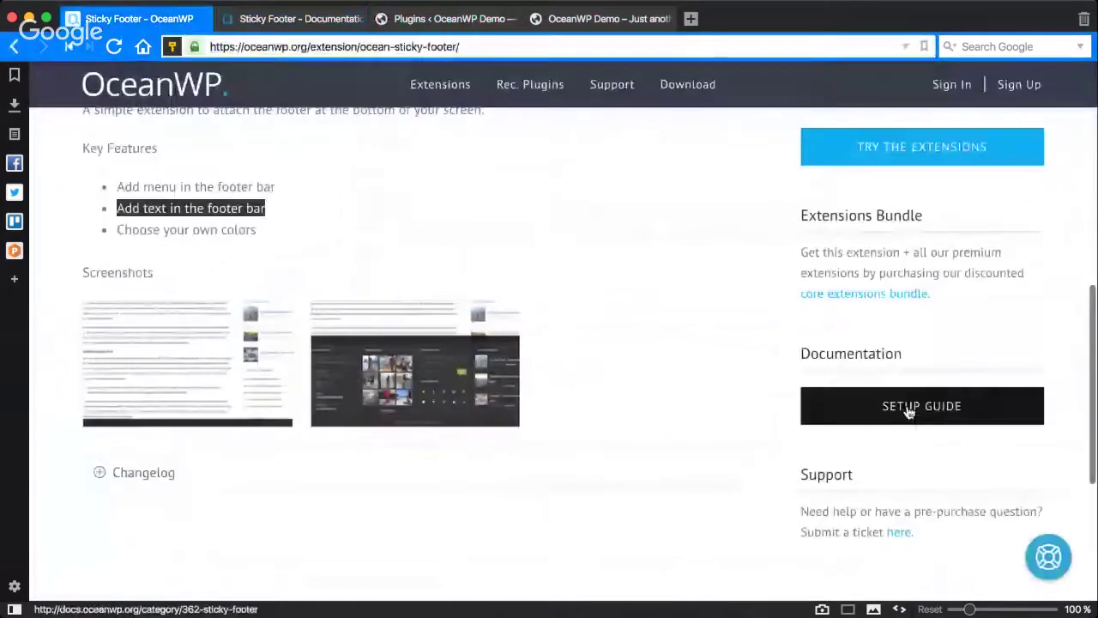
pyautogui.click(301, 18)
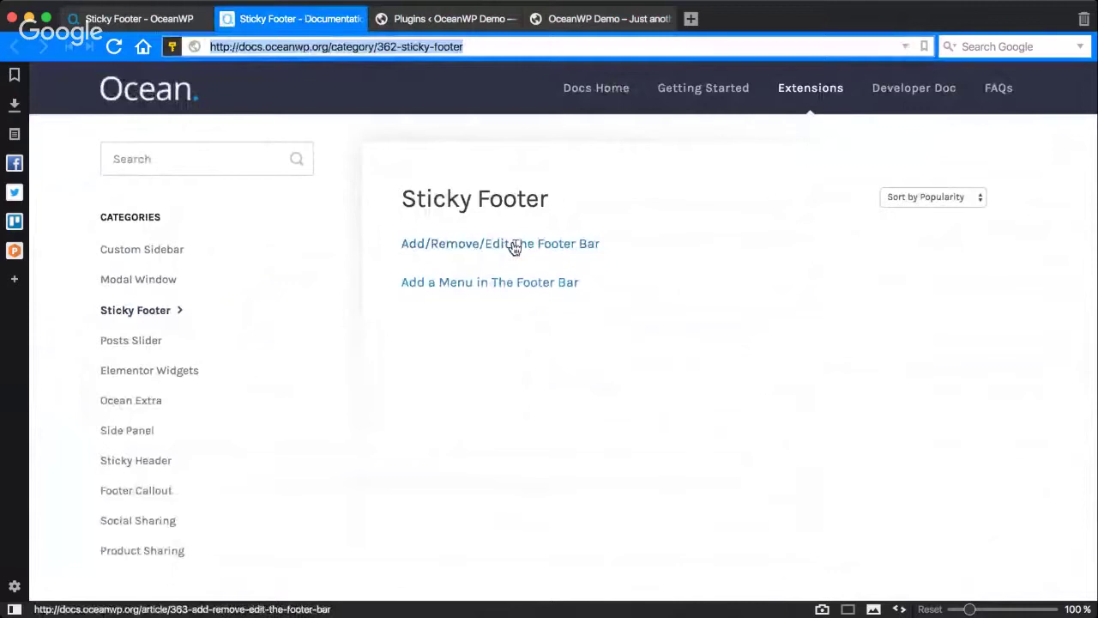
pyautogui.click(478, 22)
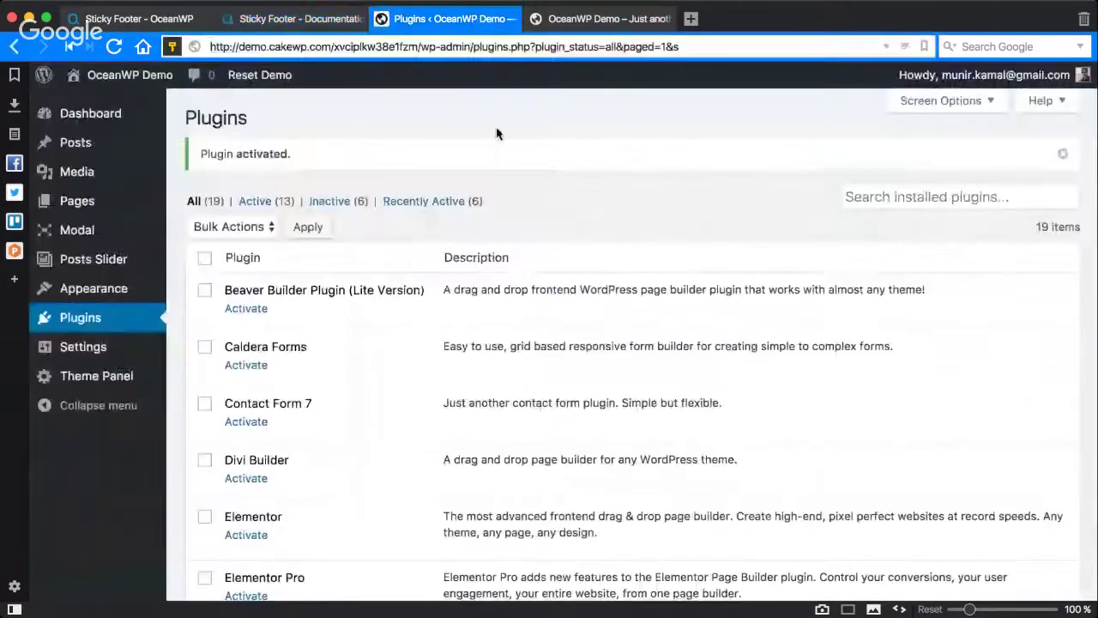
pyautogui.hotkey('ctrl', 'Tab')
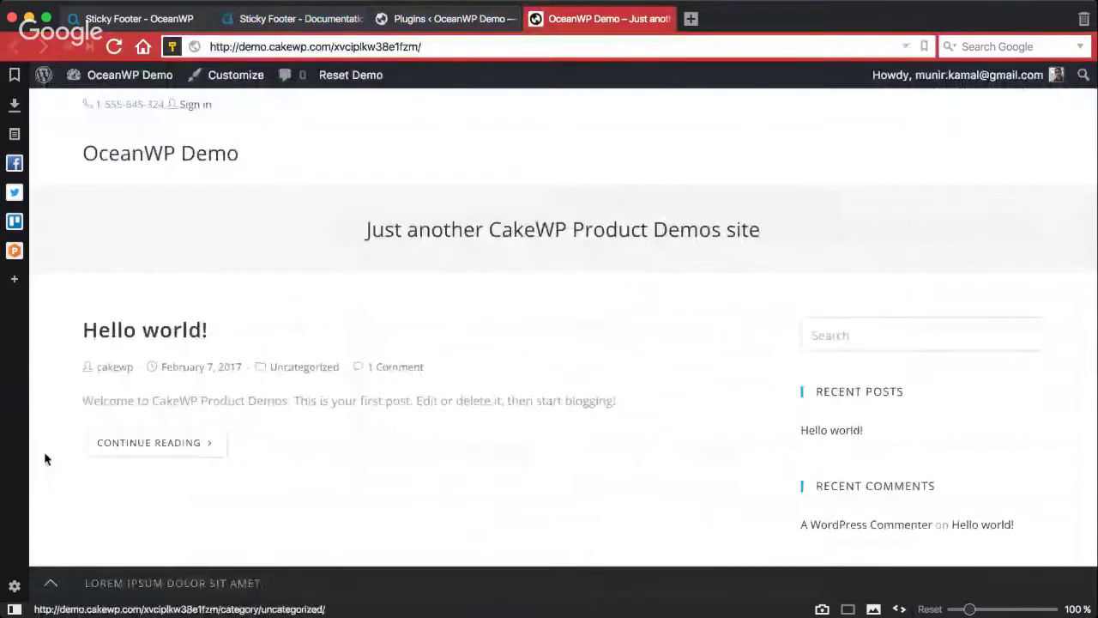
# Step: Open the 'Add a Menu in The Footer Bar' docs article, then return to the demo site front page
pyautogui.click(287, 18)
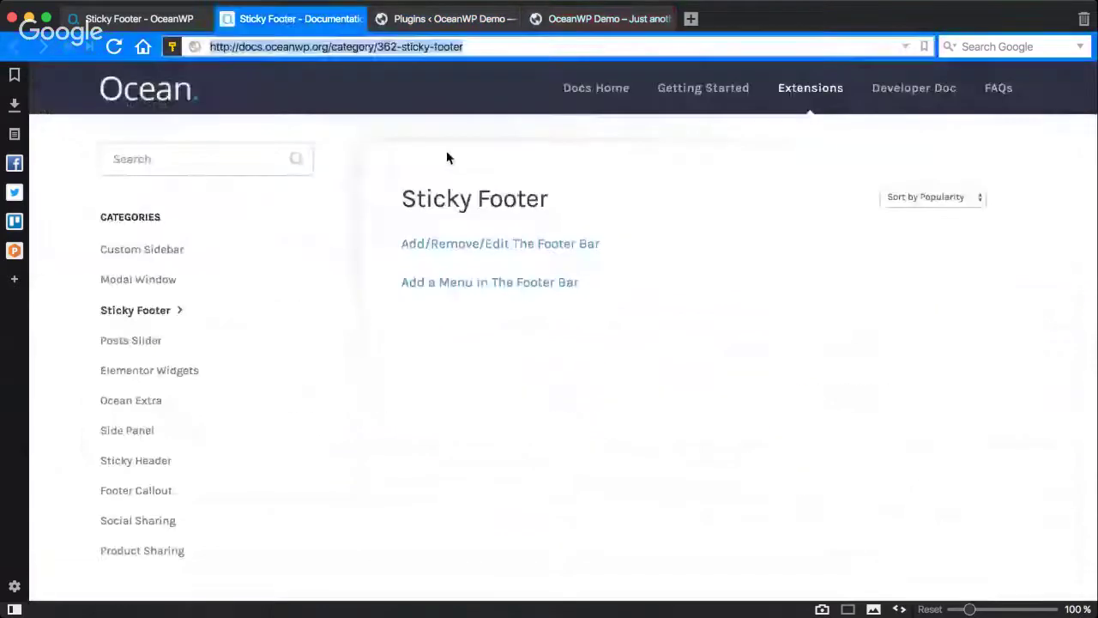
pyautogui.click(503, 299)
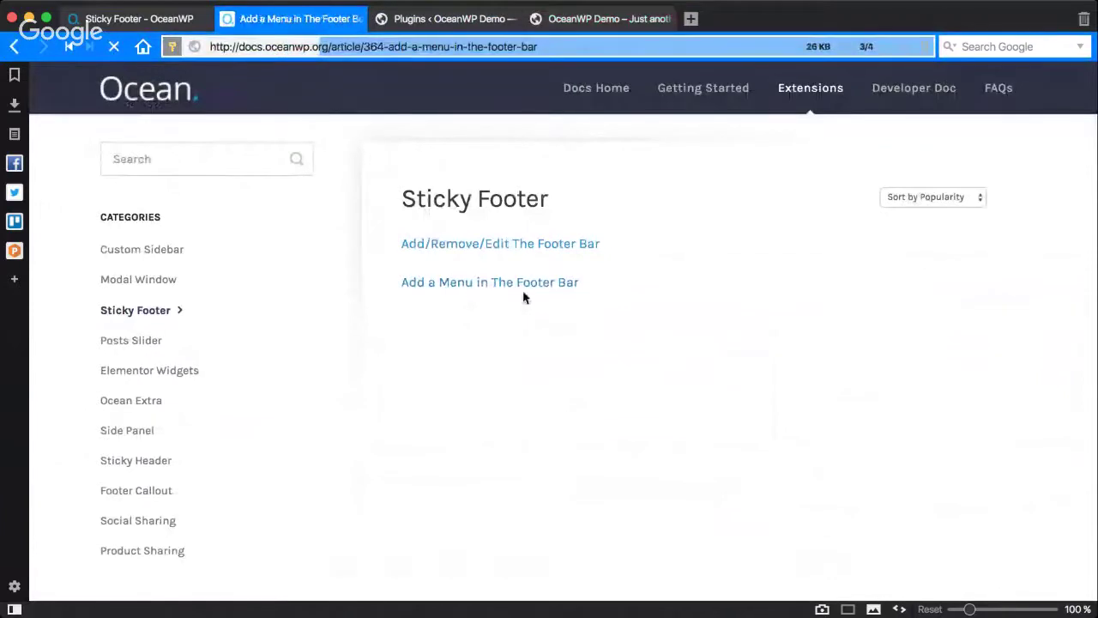
pyautogui.scroll(-2, 407, 111)
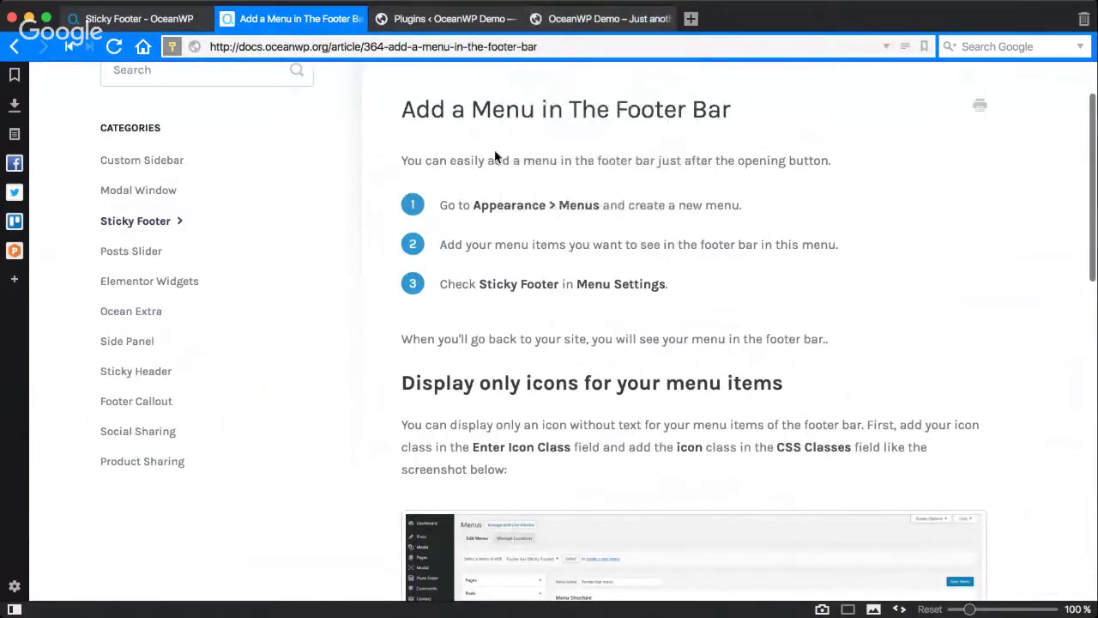
pyautogui.click(565, 29)
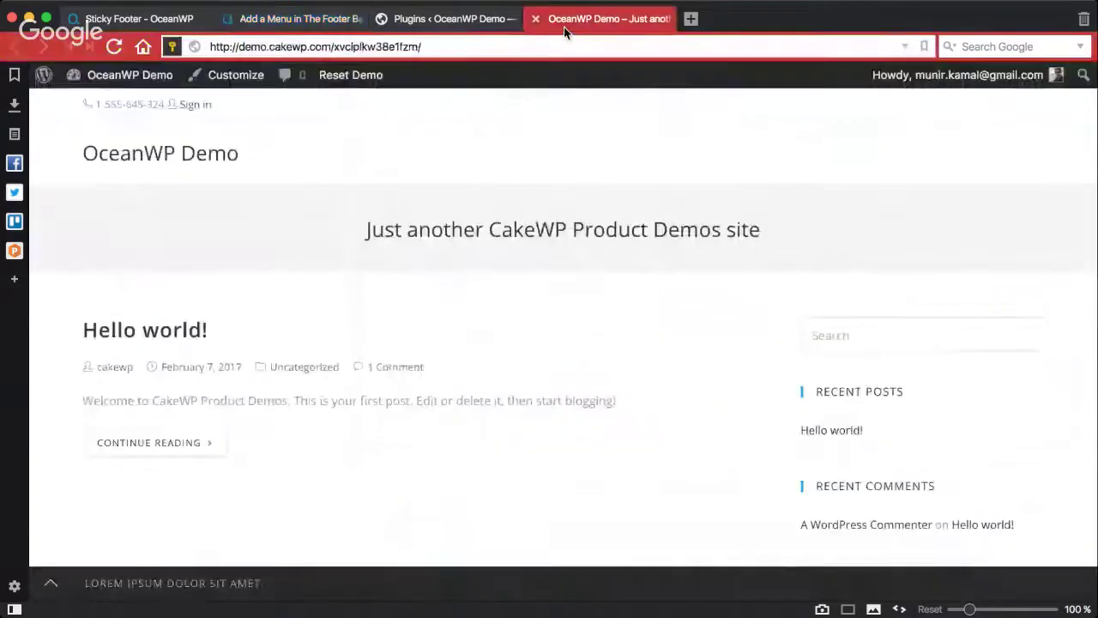
# Step: Open Appearance > Customize, zoom the browser to 80%, and scroll to the Sticky Footer section
pyautogui.click(454, 19)
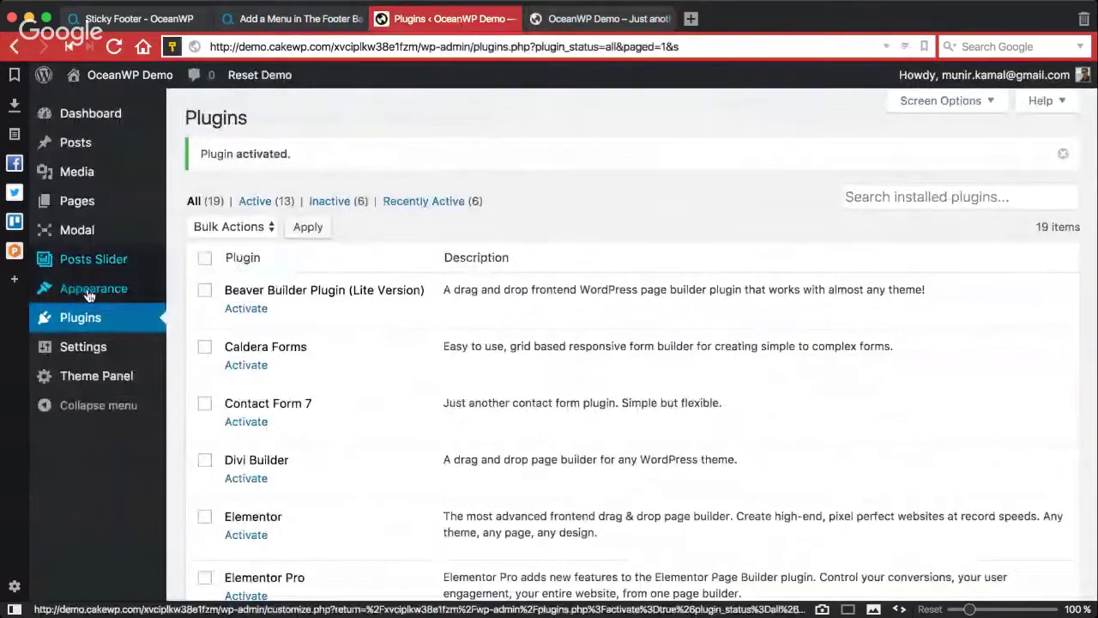
pyautogui.moveTo(89, 292)
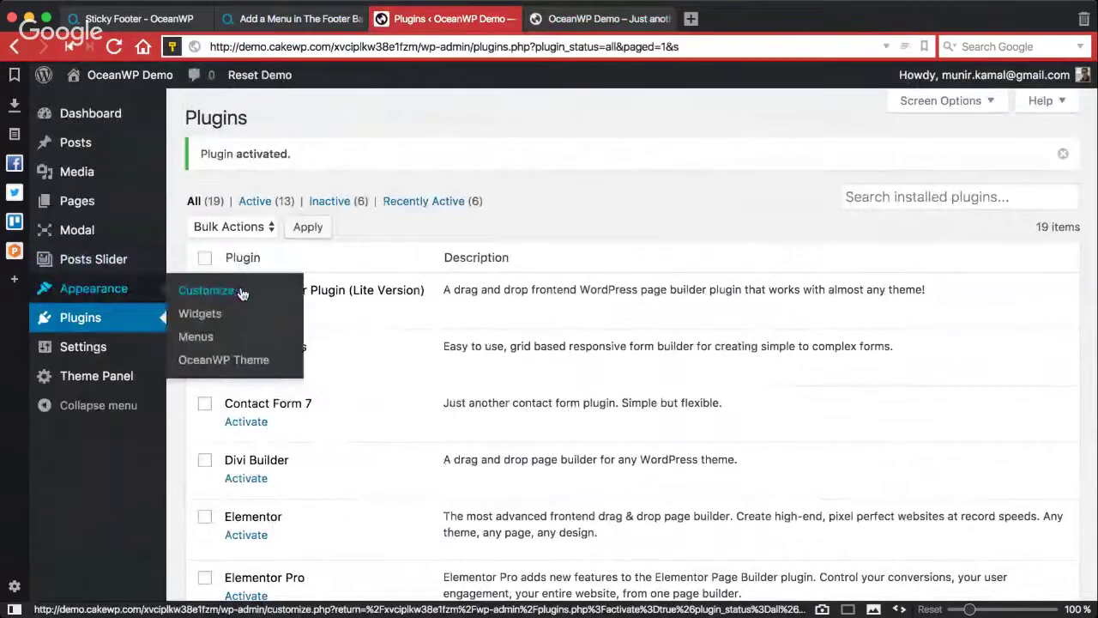
pyautogui.click(241, 293)
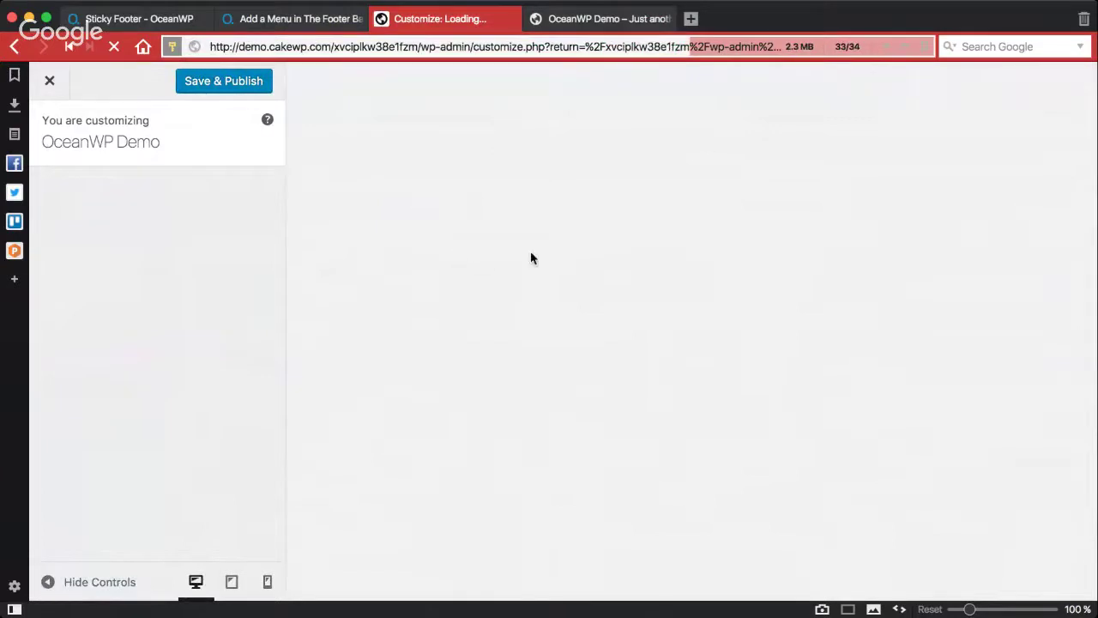
pyautogui.press('super+minus')
pyautogui.press('super+minus')
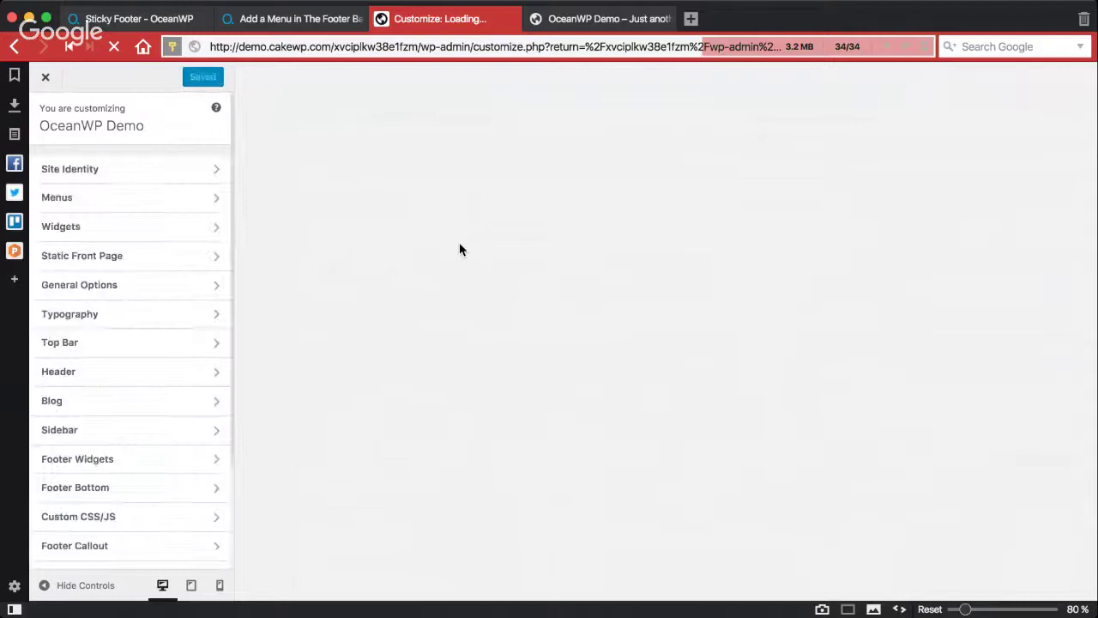
pyautogui.scroll(-1, 167, 414)
pyautogui.scroll(-3, 165, 416)
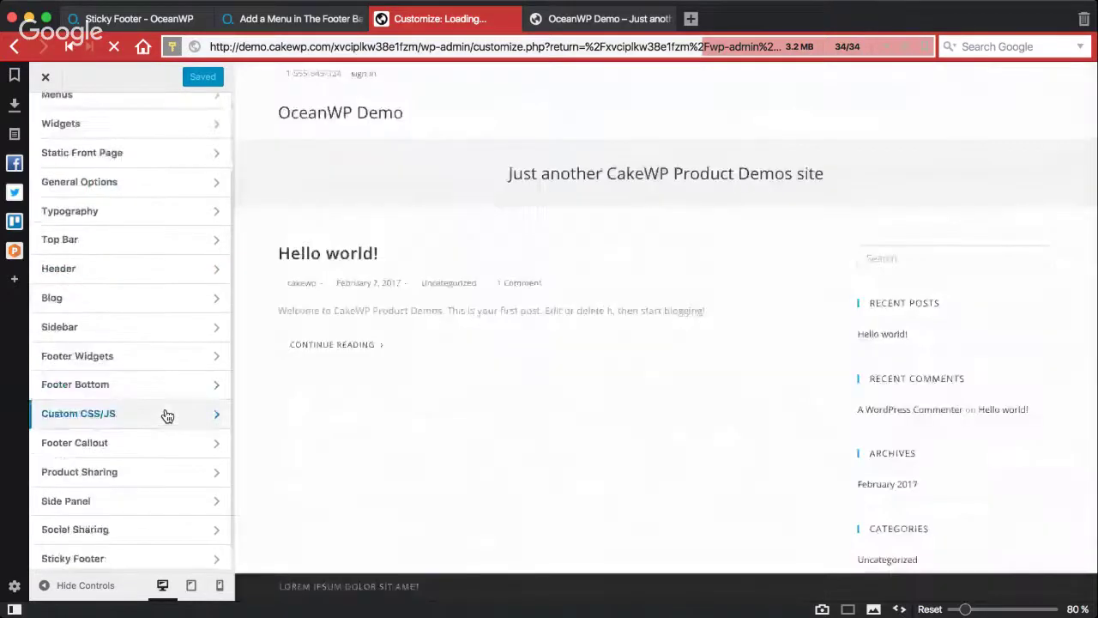
pyautogui.scroll(-1, 165, 415)
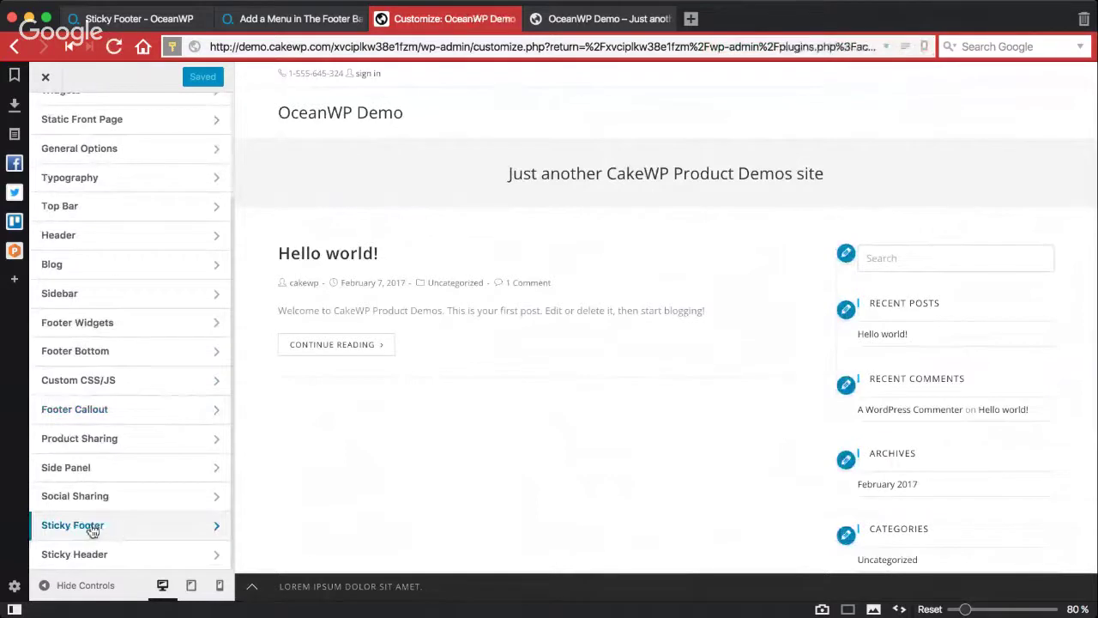
# Step: Replace the Sticky Footer text's Lorem ipsum placeholder with 'This is a sample test here'
pyautogui.click(155, 523)
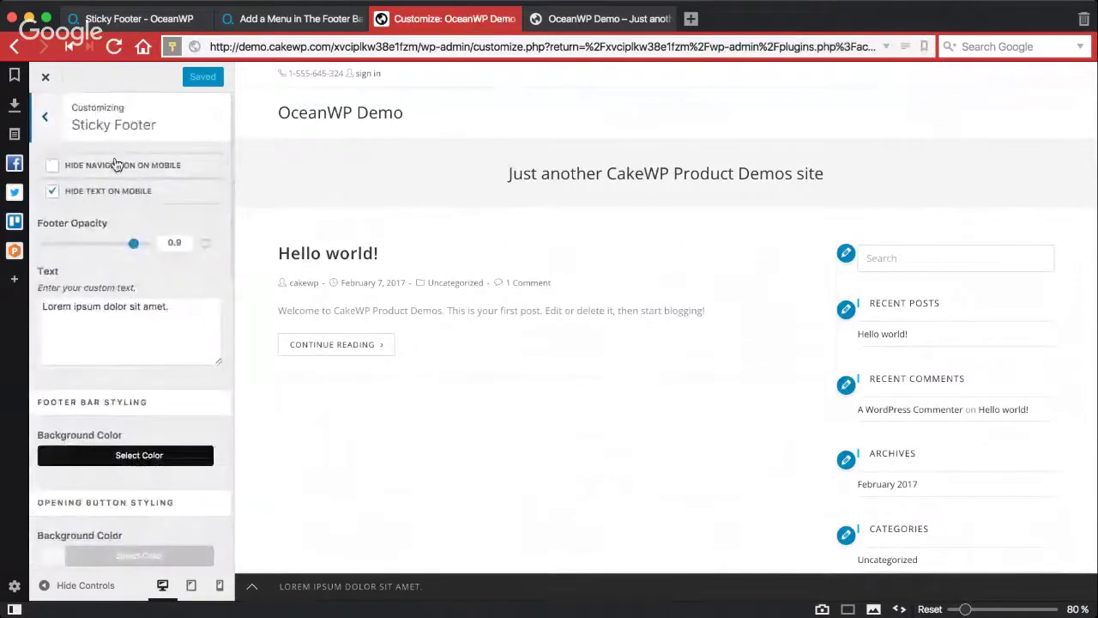
pyautogui.scroll(-6, 115, 181)
pyautogui.scroll(8, 128, 358)
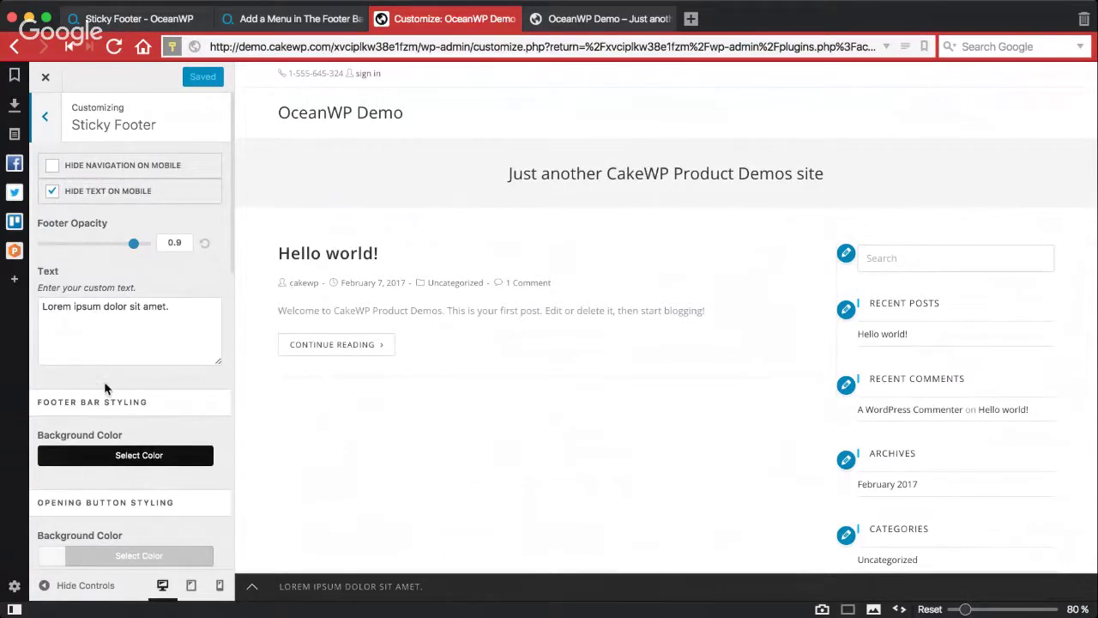
pyautogui.scroll(-4, 103, 381)
pyautogui.scroll(3, 106, 386)
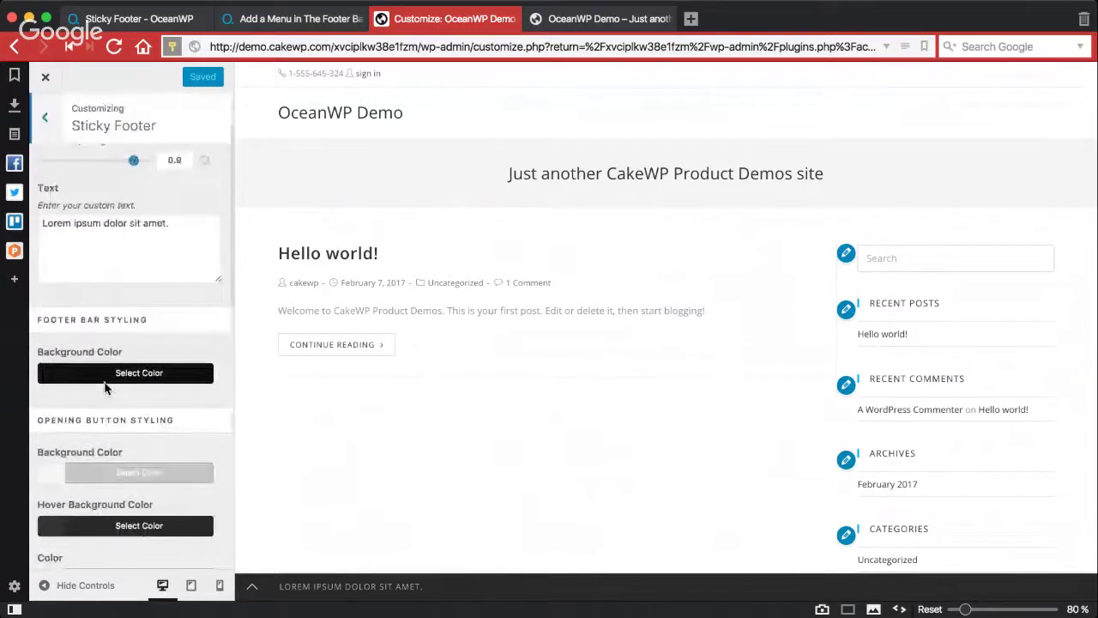
pyautogui.tripleClick(89, 273)
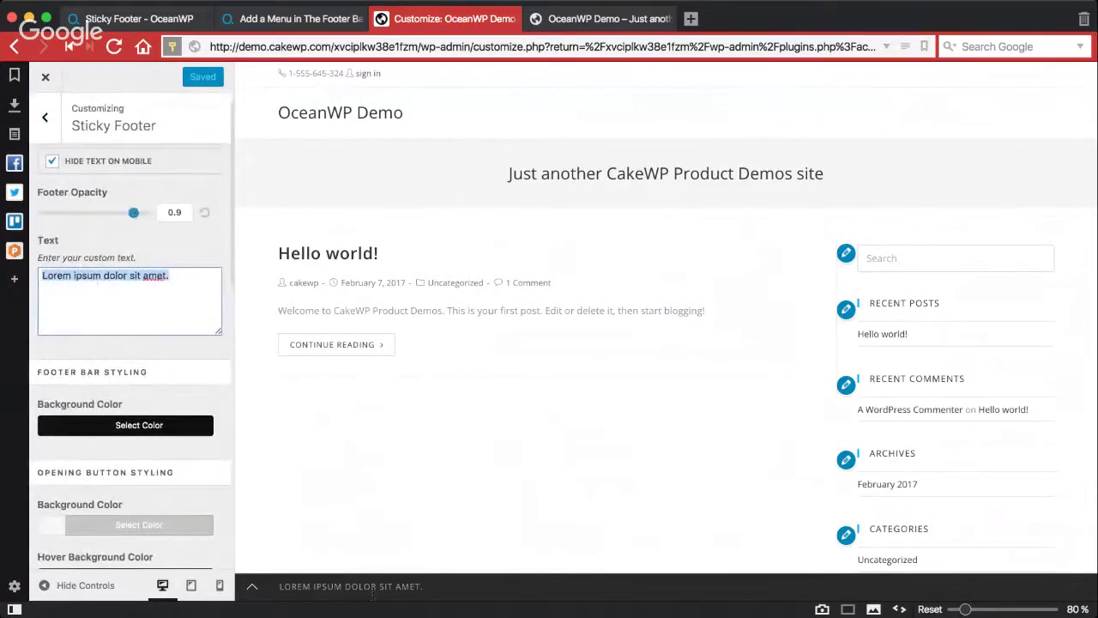
pyautogui.write('T')
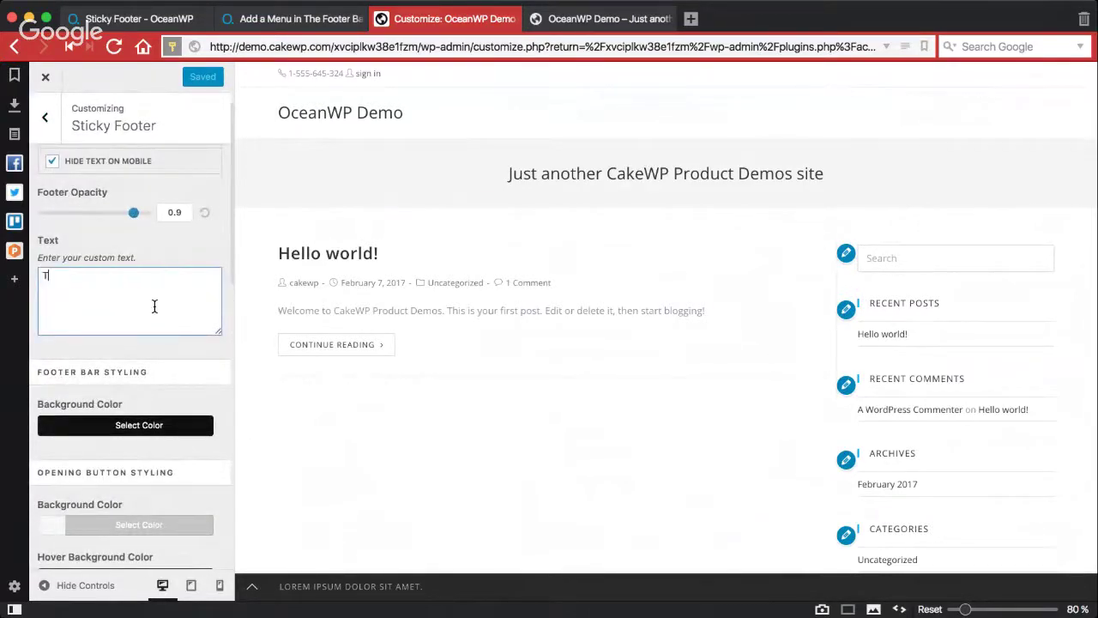
pyautogui.write('his is a sample')
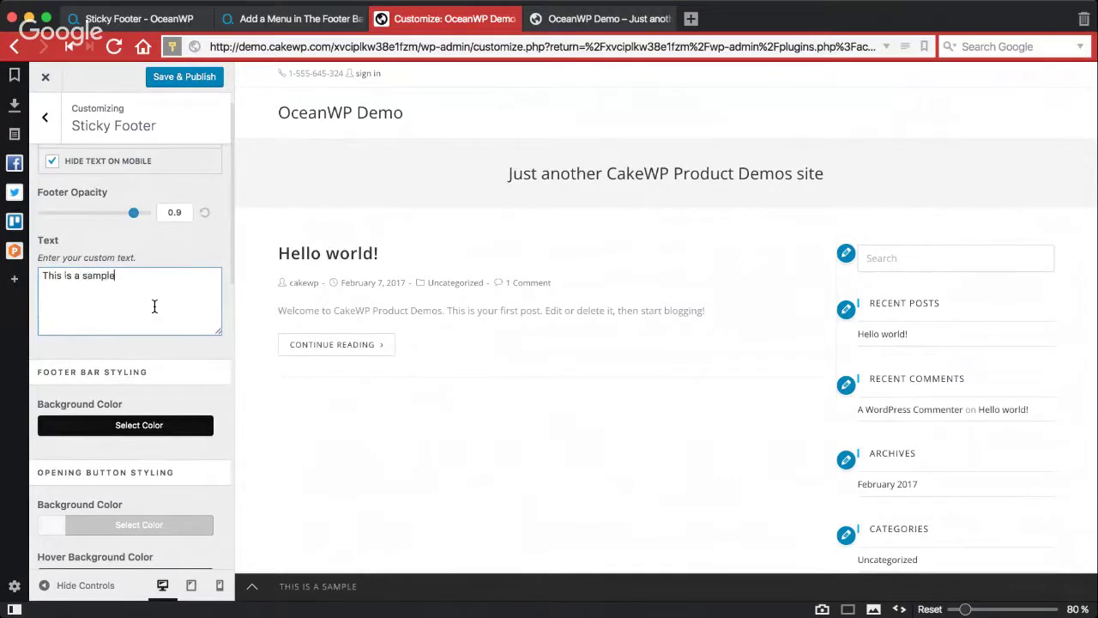
pyautogui.write(' test here')
# Step: Set the Footer Bar Styling background colour to the purple swatch
pyautogui.click(97, 429)
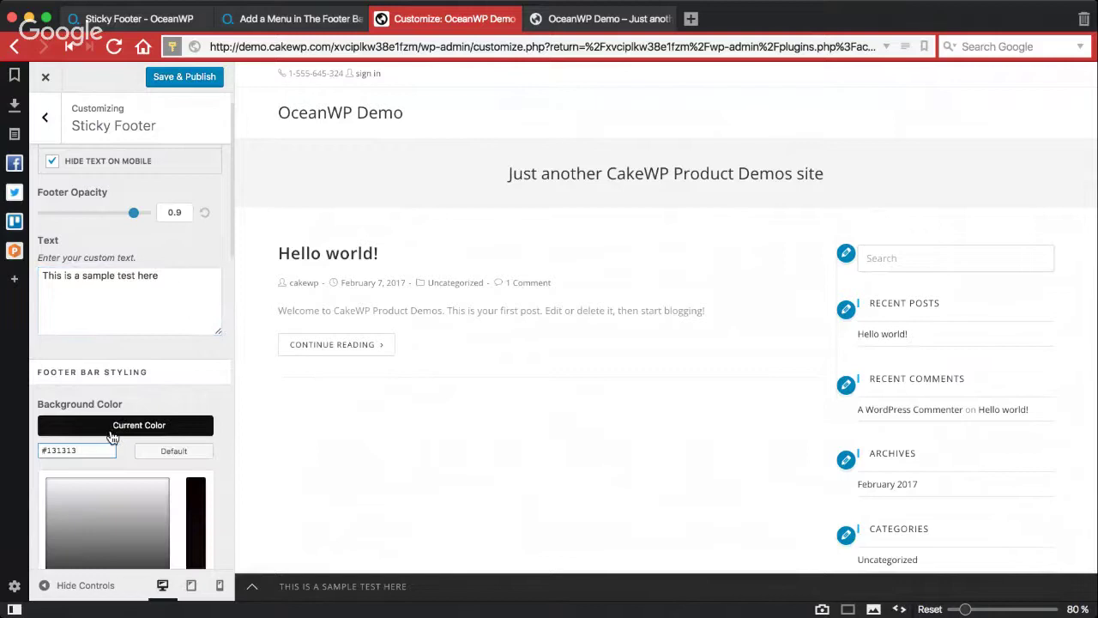
pyautogui.scroll(-3, 111, 436)
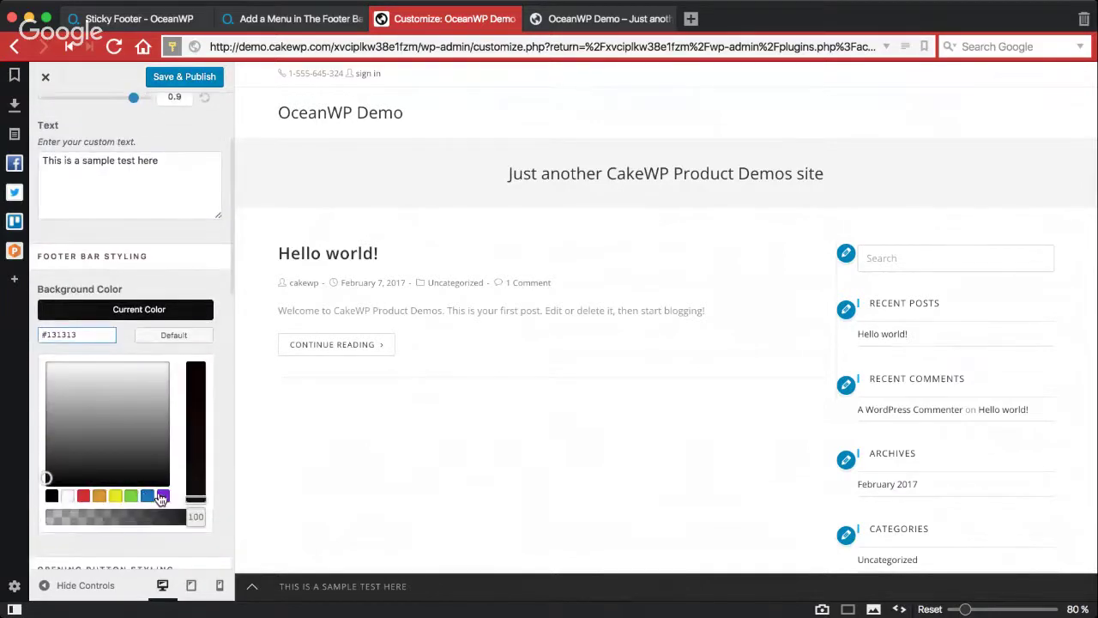
pyautogui.click(163, 495)
pyautogui.click(133, 311)
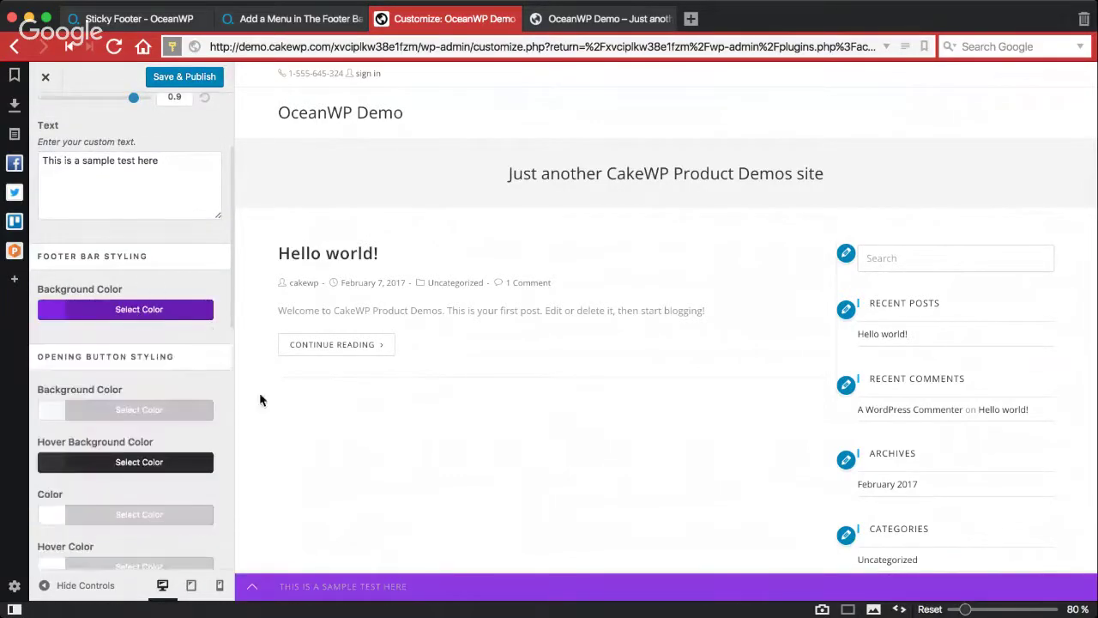
# Step: Toggle the sticky footer bar in the preview so it ends up expanded
pyautogui.click(254, 586)
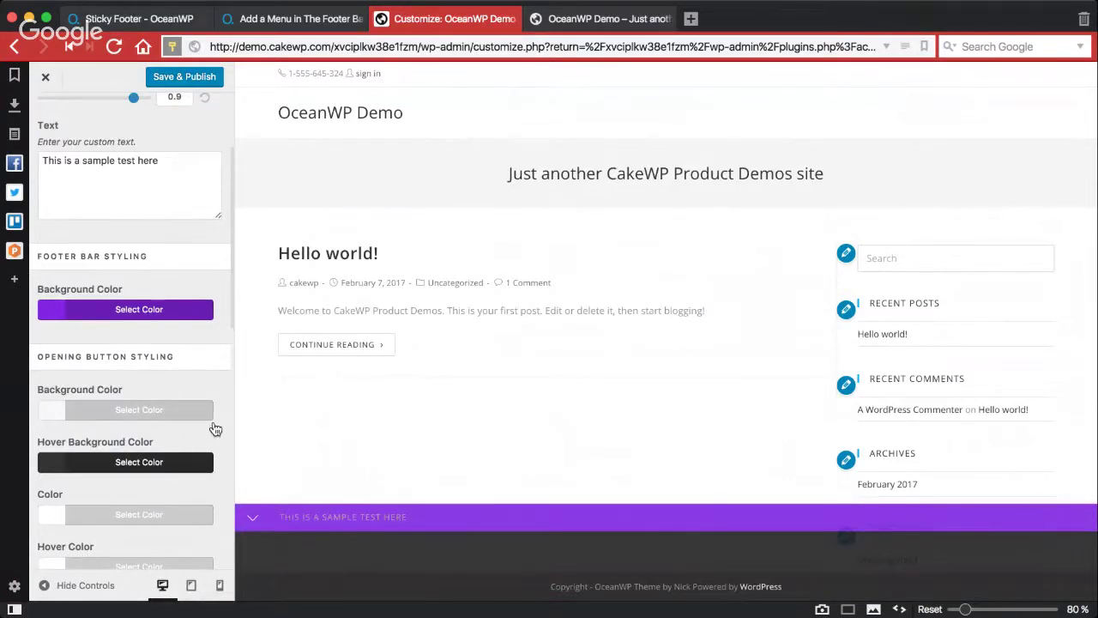
pyautogui.click(253, 521)
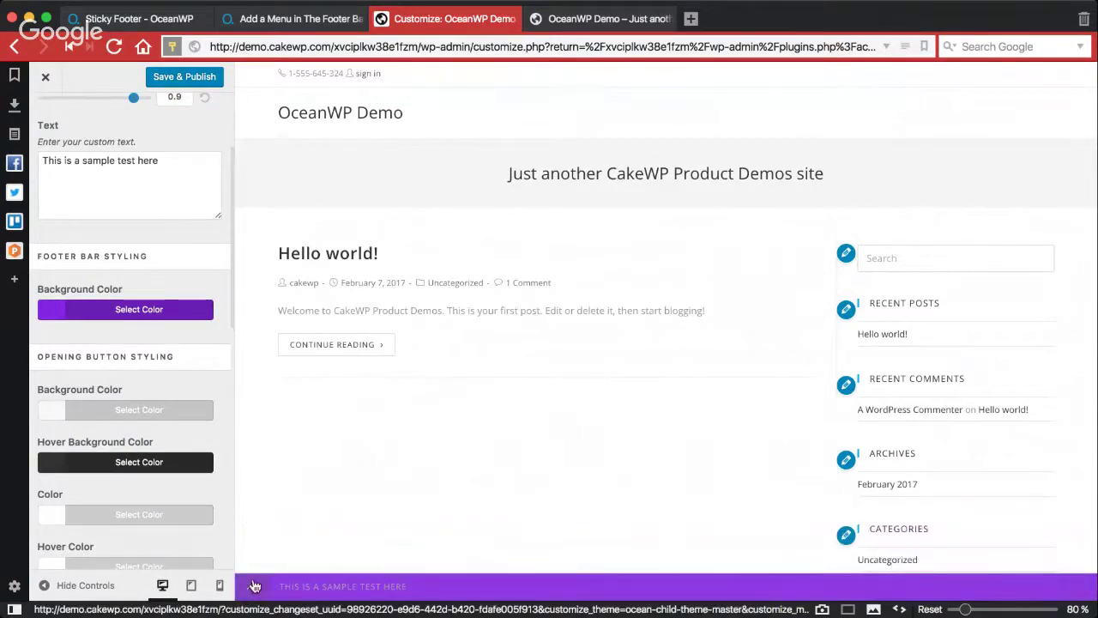
pyautogui.click(253, 586)
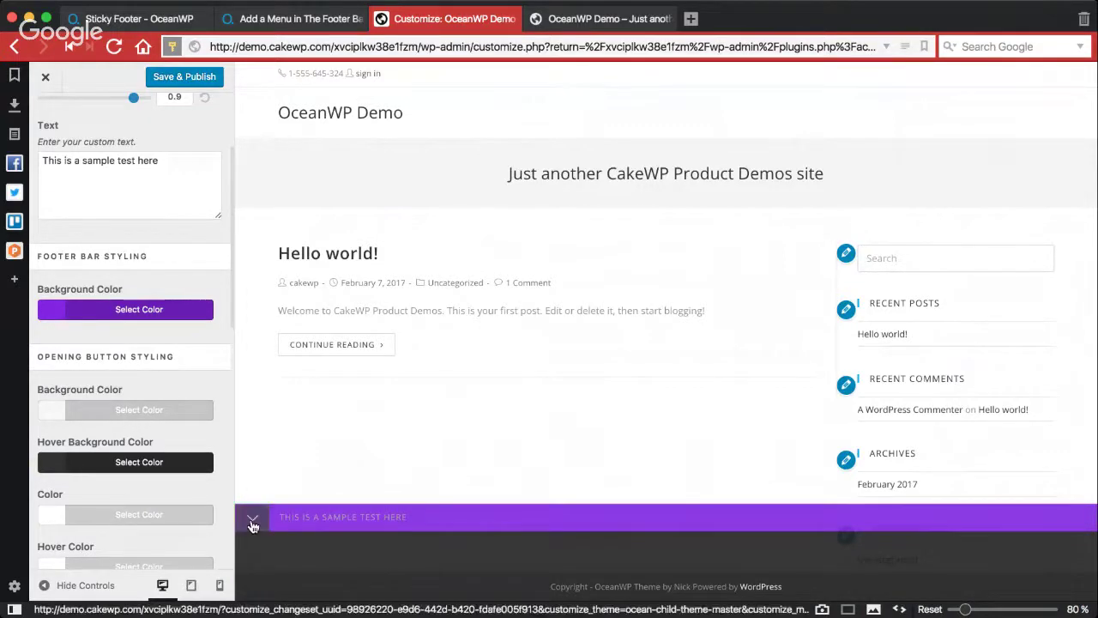
# Step: Clear the opening button's background colour after trying yellow, and leave hover background unchanged
pyautogui.click(72, 412)
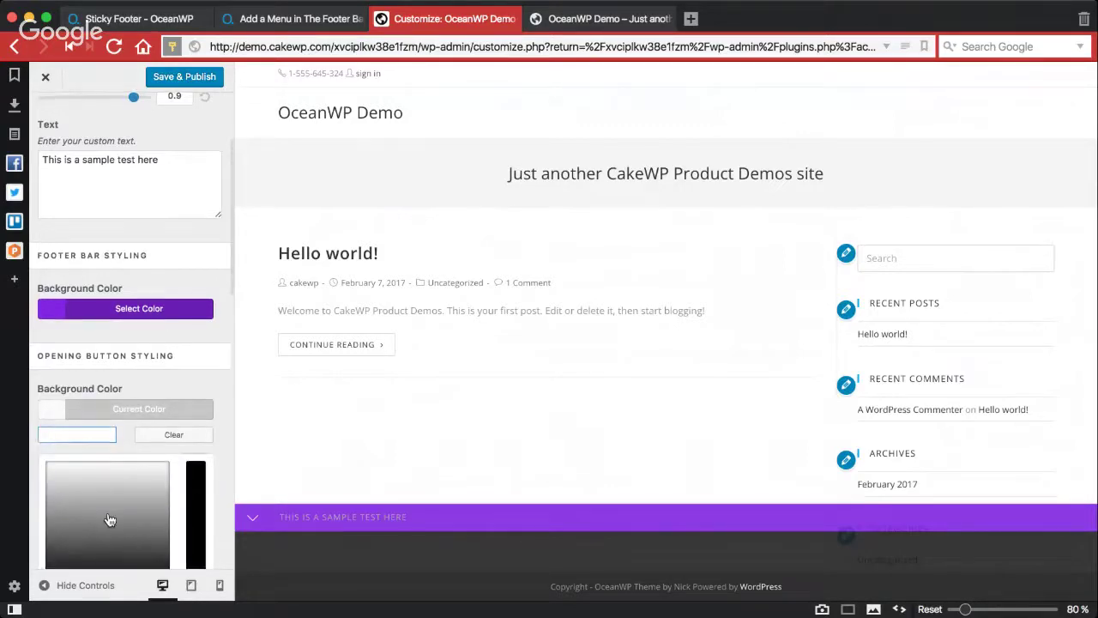
pyautogui.scroll(-3, 109, 519)
pyautogui.click(116, 481)
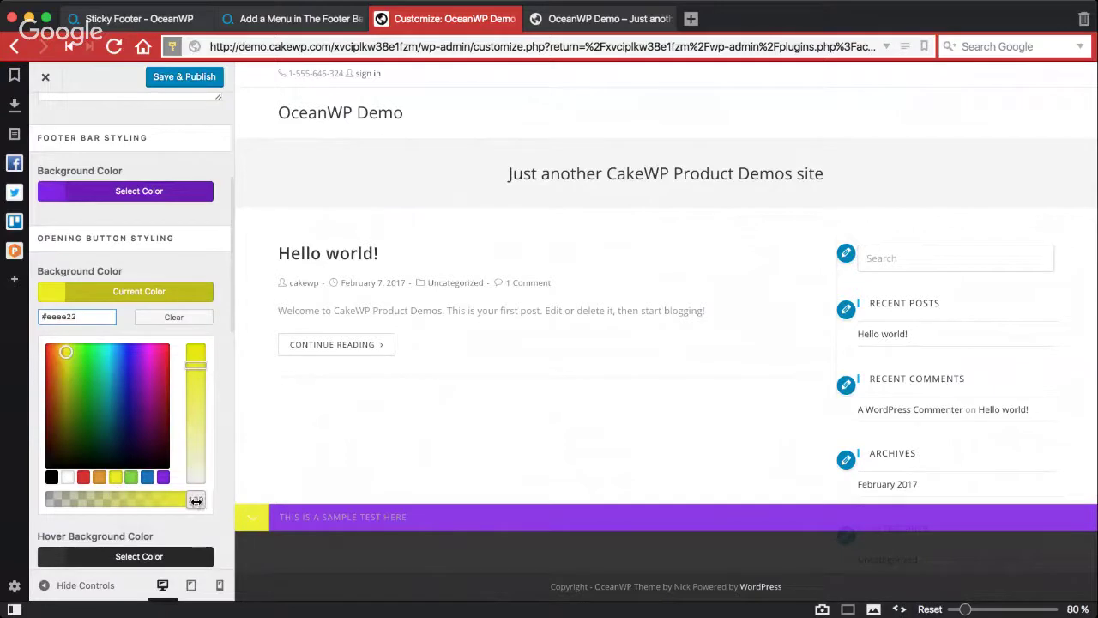
pyautogui.click(173, 317)
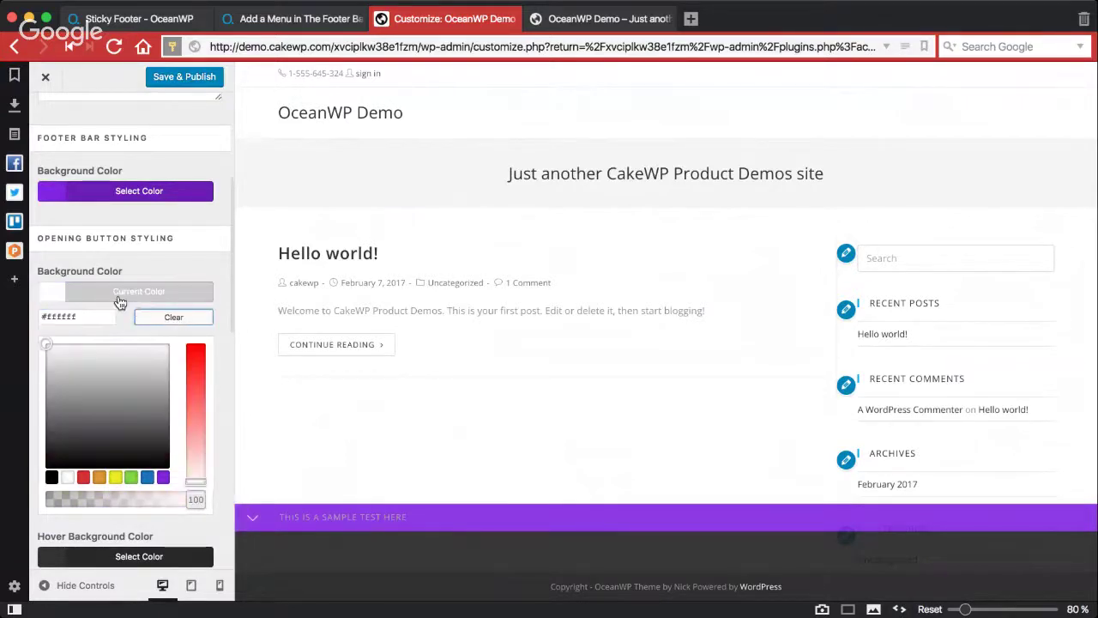
pyautogui.click(119, 300)
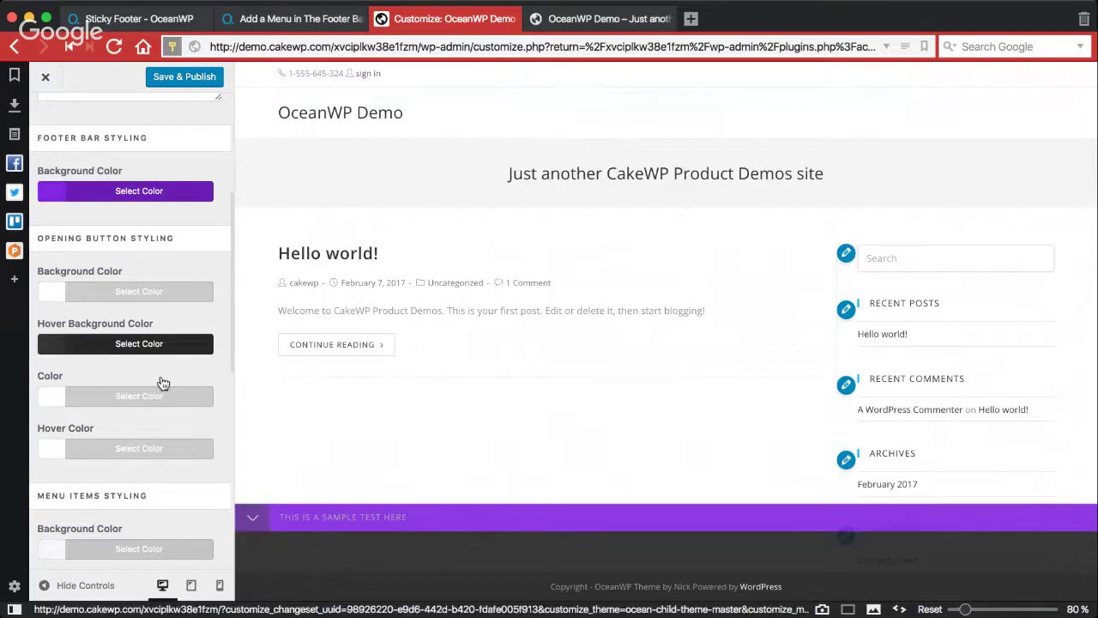
pyautogui.click(110, 350)
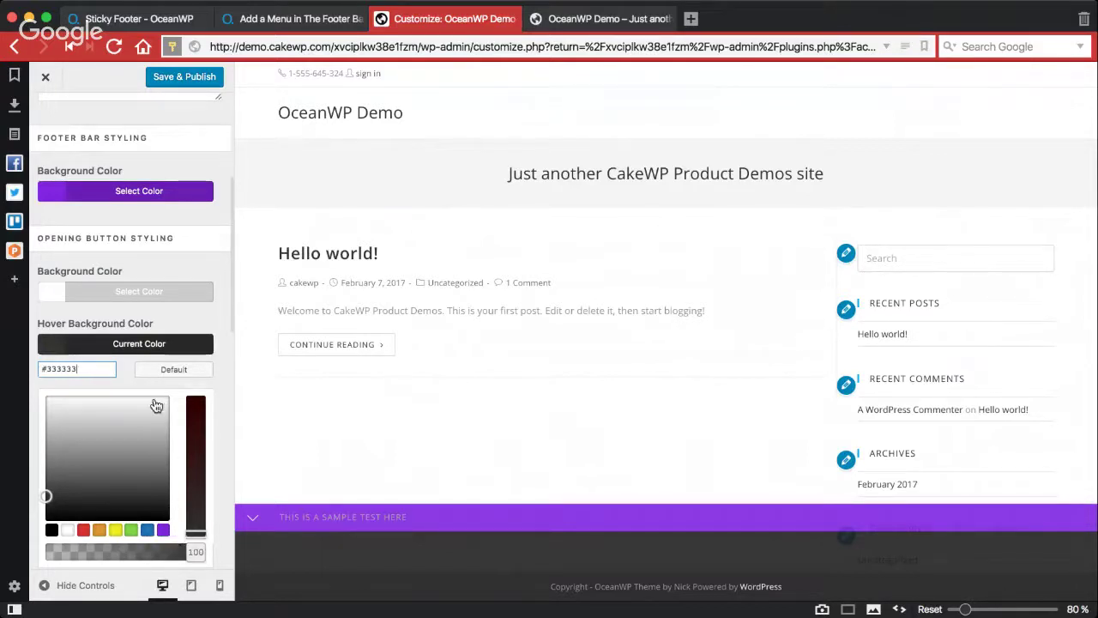
pyautogui.click(150, 343)
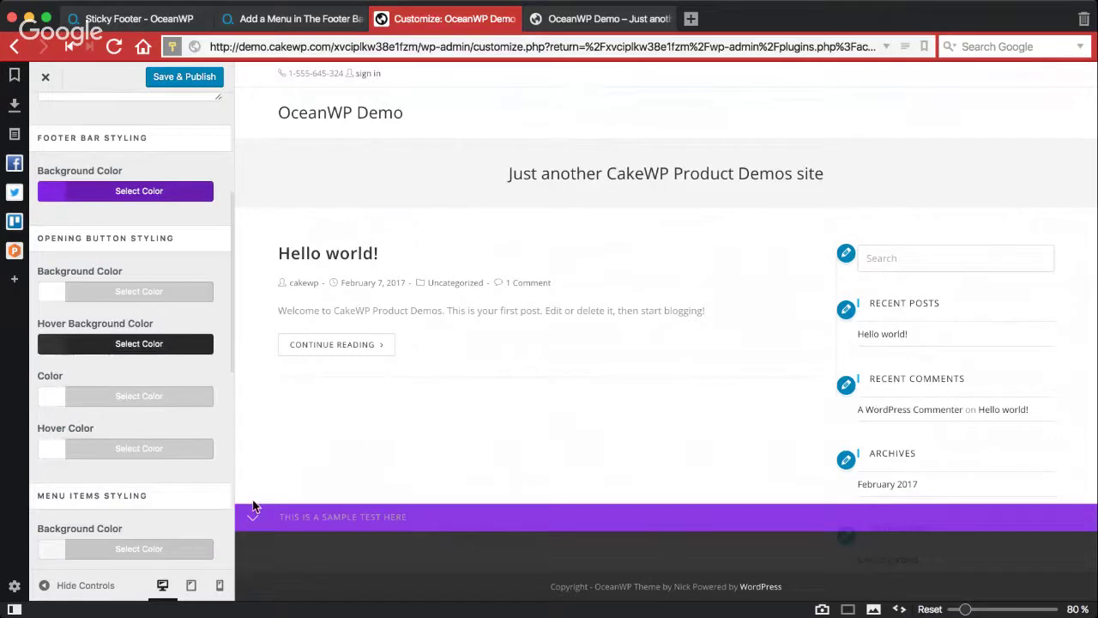
# Step: Set the opening button Color to the red swatch #dd3333
pyautogui.click(60, 400)
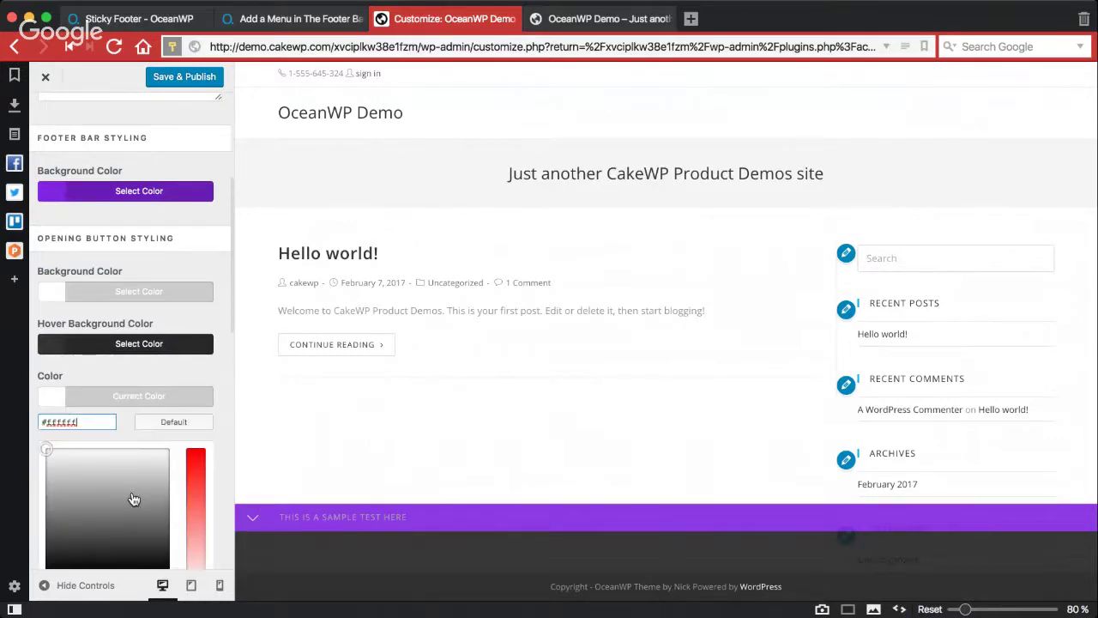
pyautogui.scroll(-3, 133, 500)
pyautogui.click(83, 469)
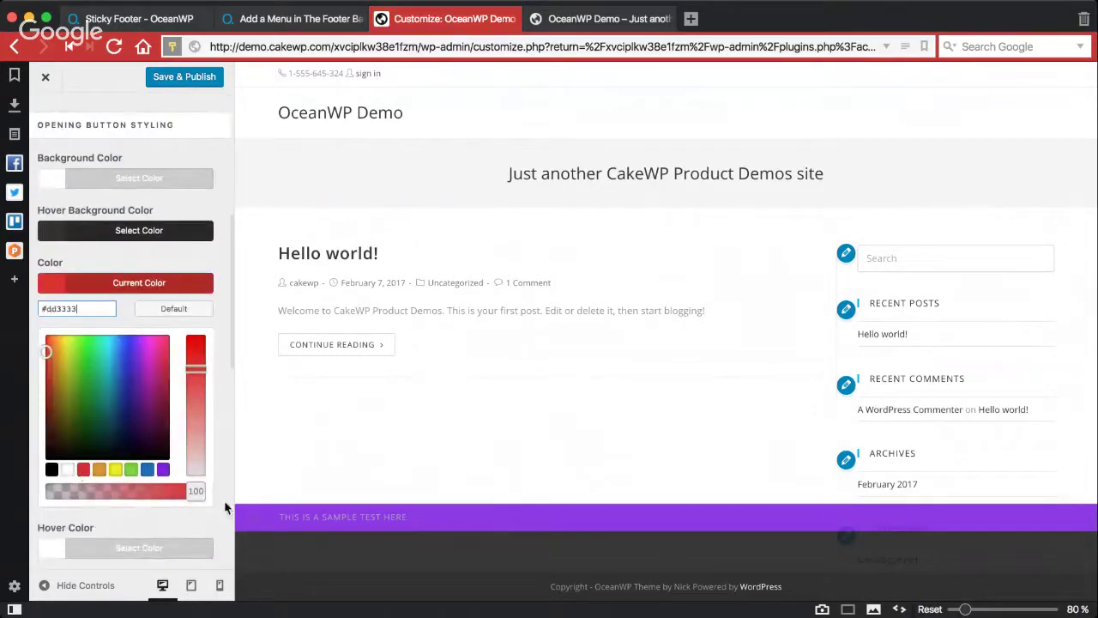
pyautogui.scroll(1, 113, 211)
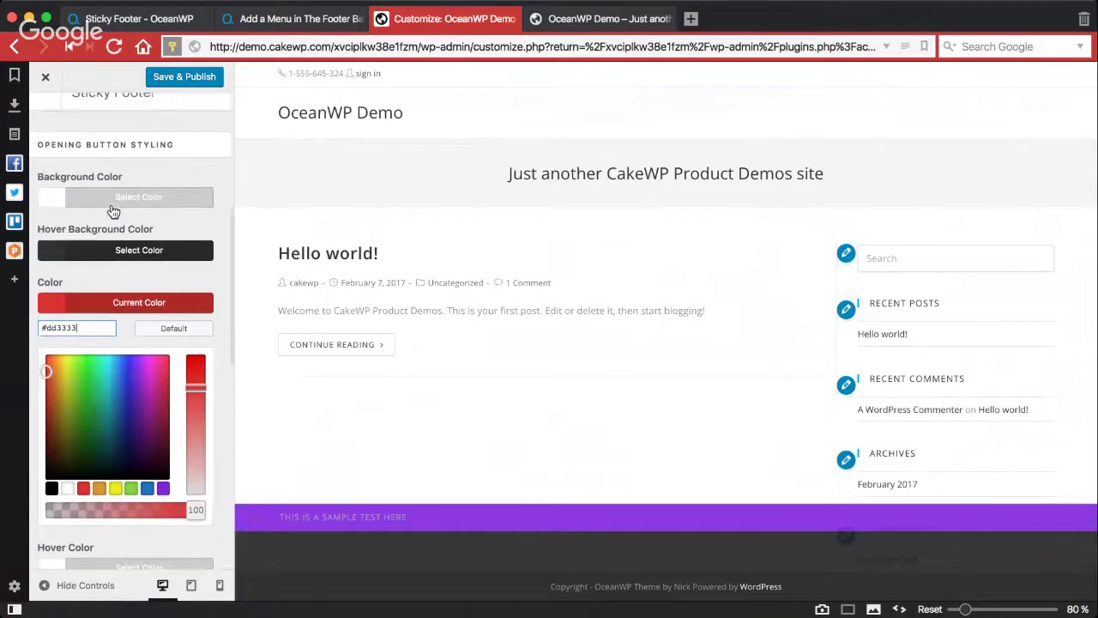
pyautogui.moveTo(37, 147); pyautogui.dragTo(176, 149)
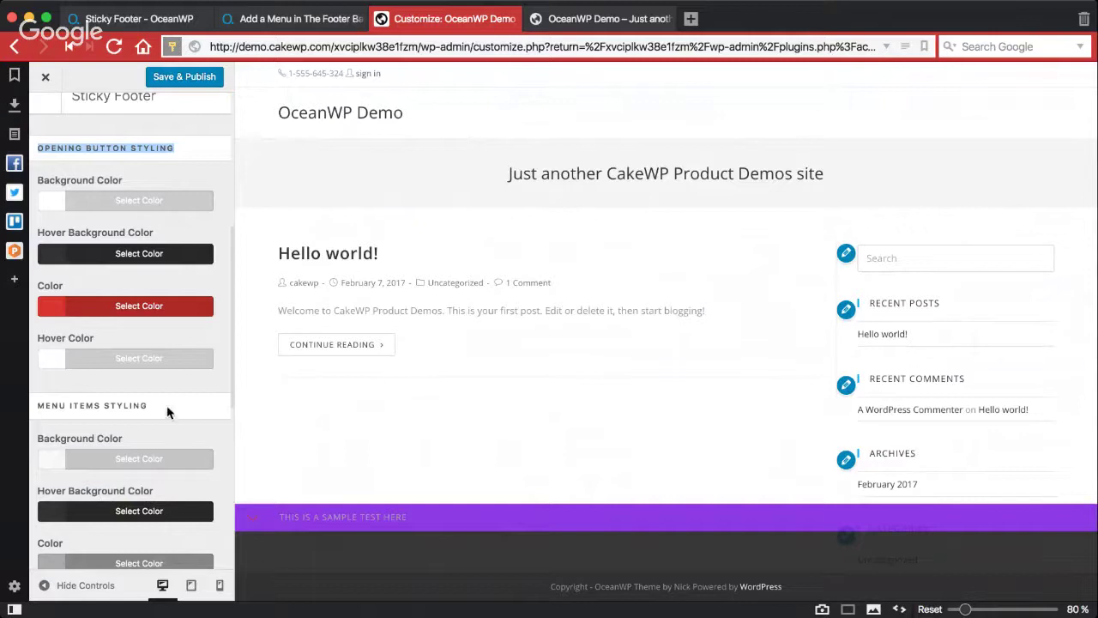
pyautogui.scroll(-2, 120, 413)
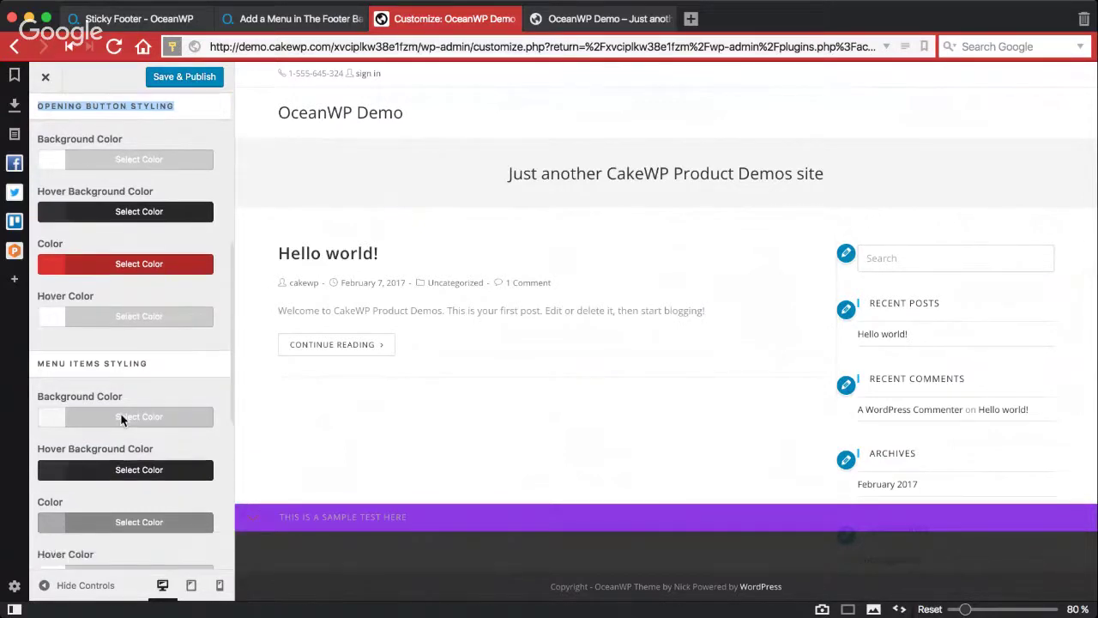
pyautogui.scroll(-1, 121, 418)
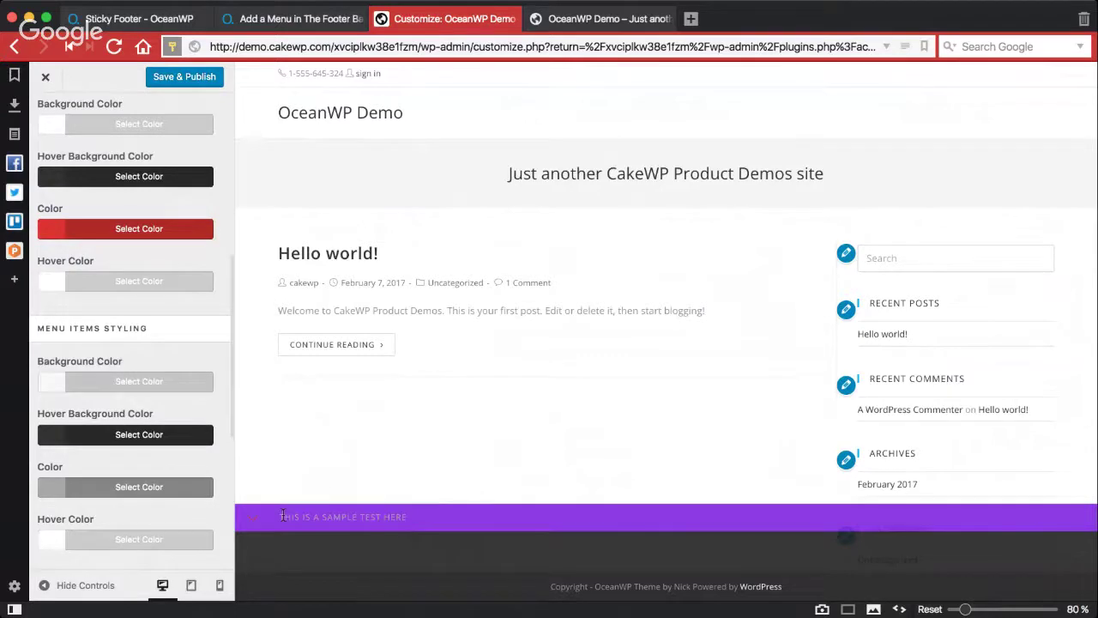
pyautogui.scroll(5, 184, 421)
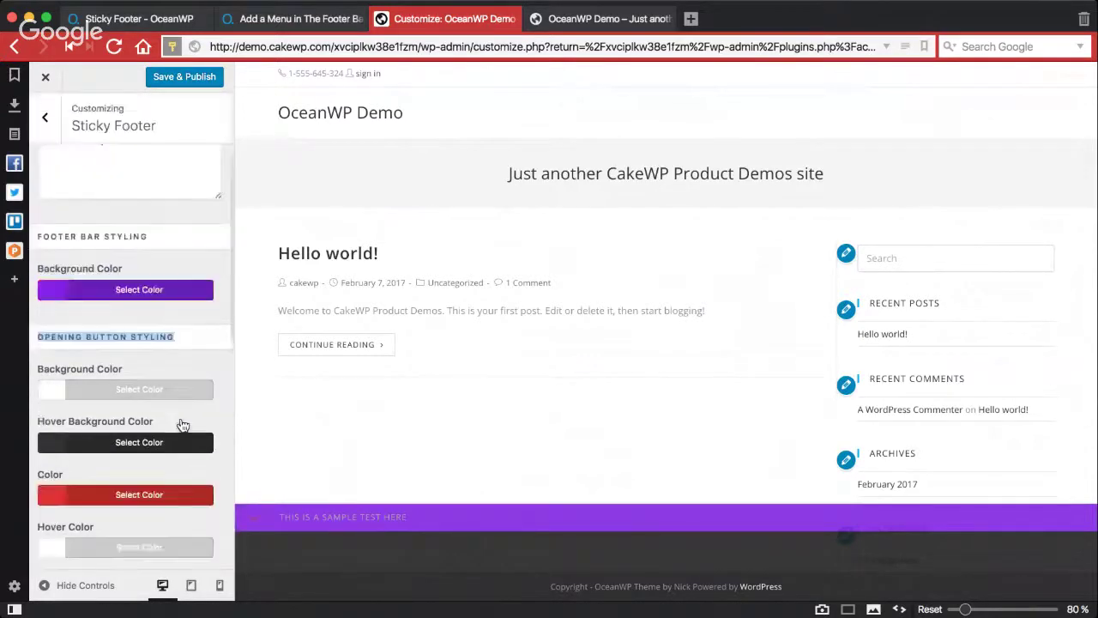
pyautogui.scroll(4, 183, 424)
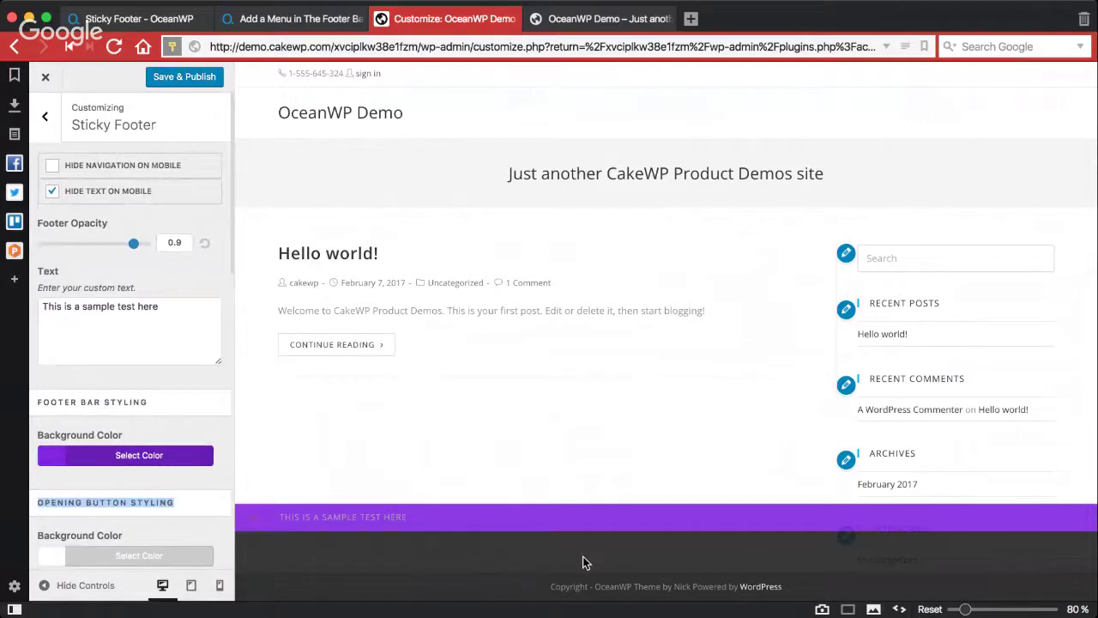
# Step: Look at the Footer Widgets settings, briefly leaving the Customizer and returning to it
pyautogui.click(47, 118)
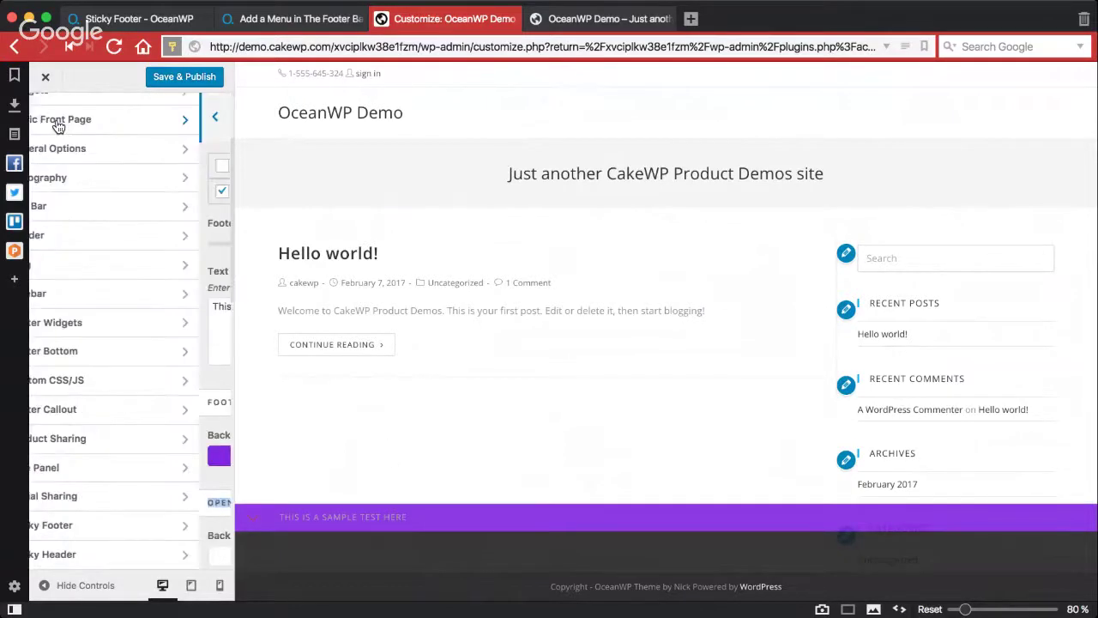
pyautogui.click(102, 330)
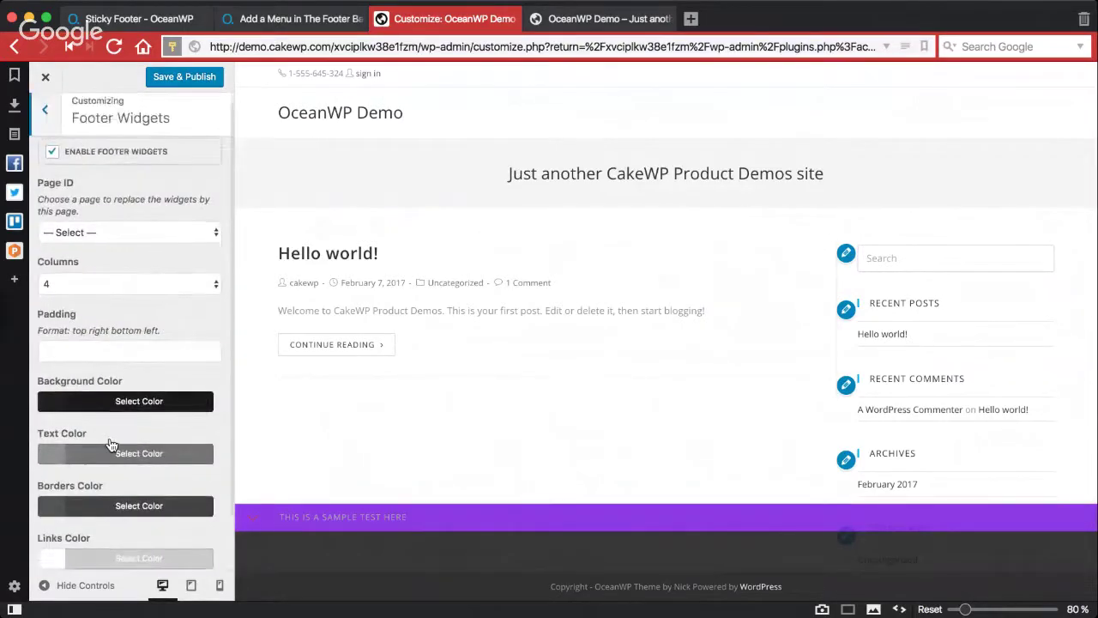
pyautogui.click(45, 76)
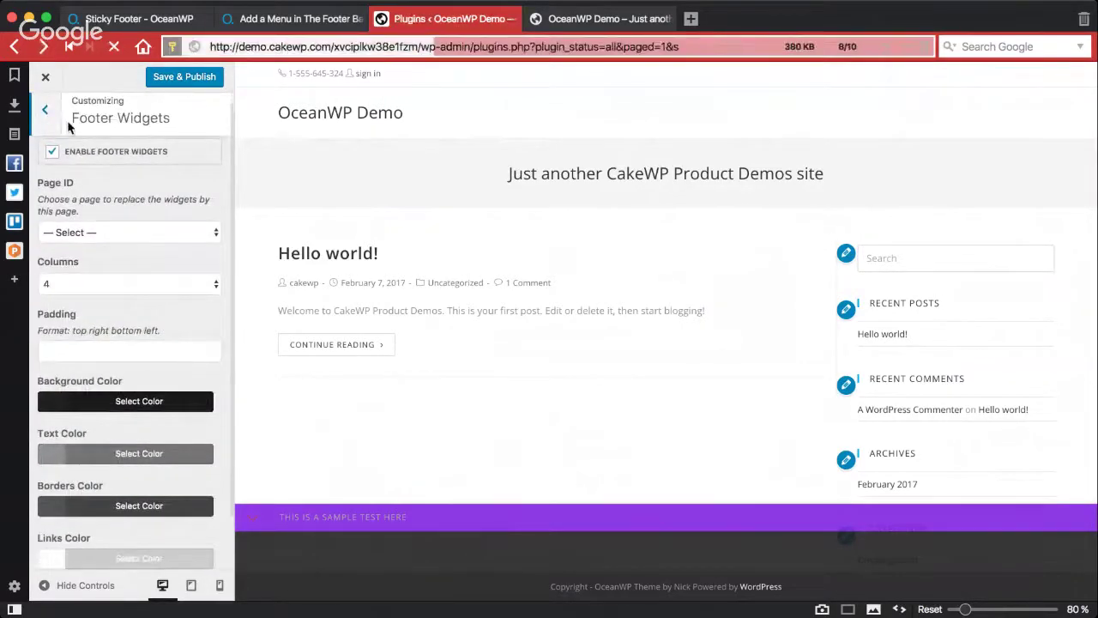
pyautogui.press('super+bracketleft')
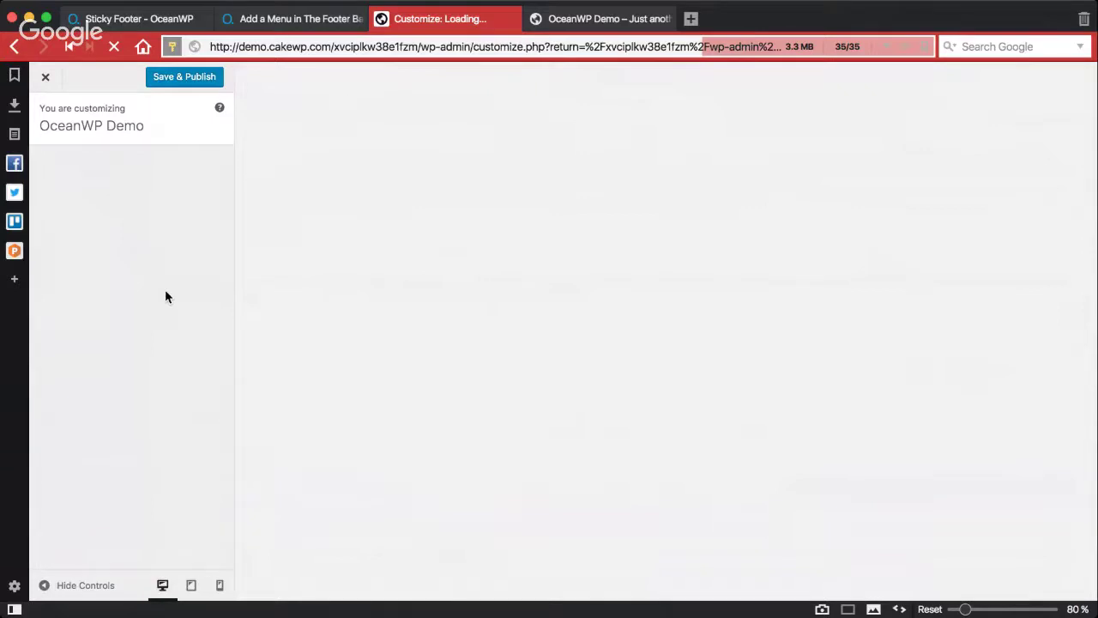
# Step: Open the Footer 1 widget area under Widgets and bring up the Add a Widget list
pyautogui.click(132, 226)
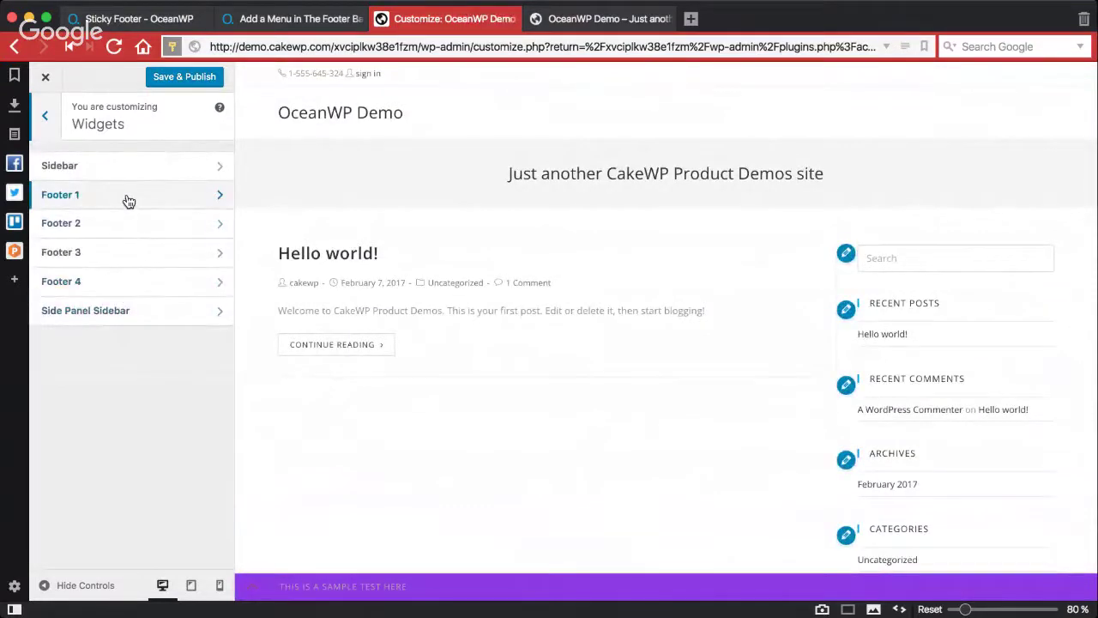
pyautogui.click(127, 196)
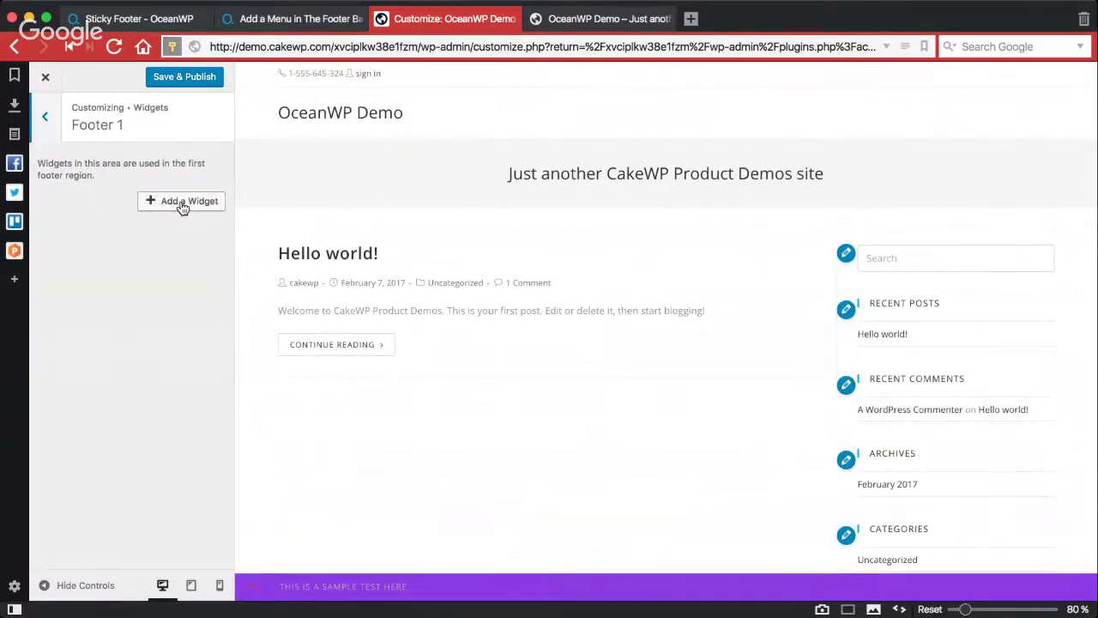
pyautogui.click(219, 206)
pyautogui.click(222, 210)
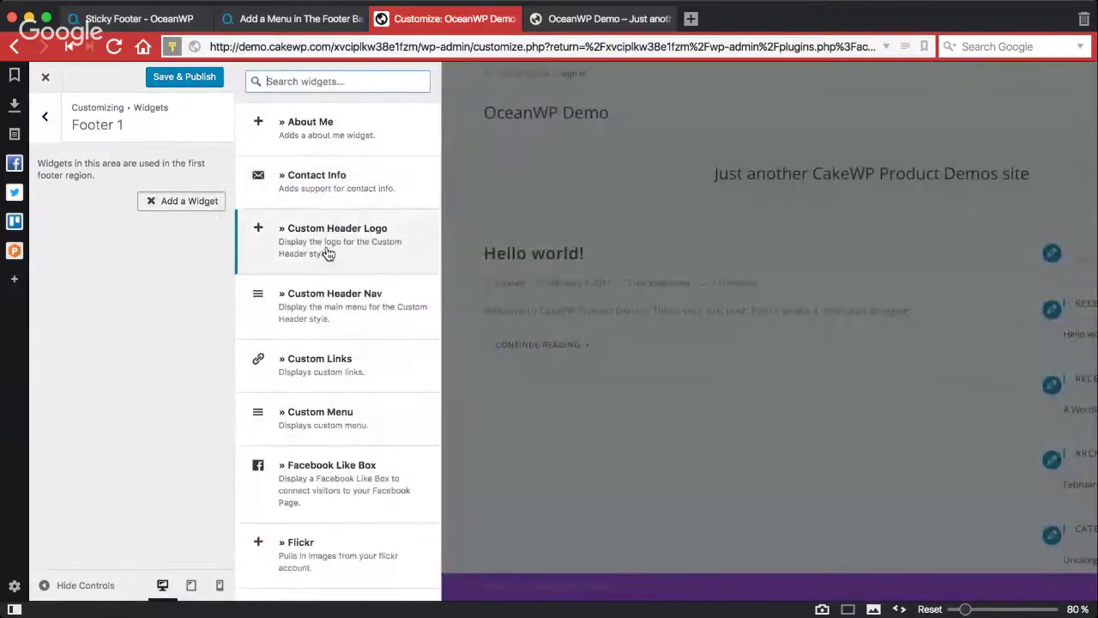
# Step: Add a Text widget to Footer 1 titled 'Demo widget'
pyautogui.scroll(-5, 317, 391)
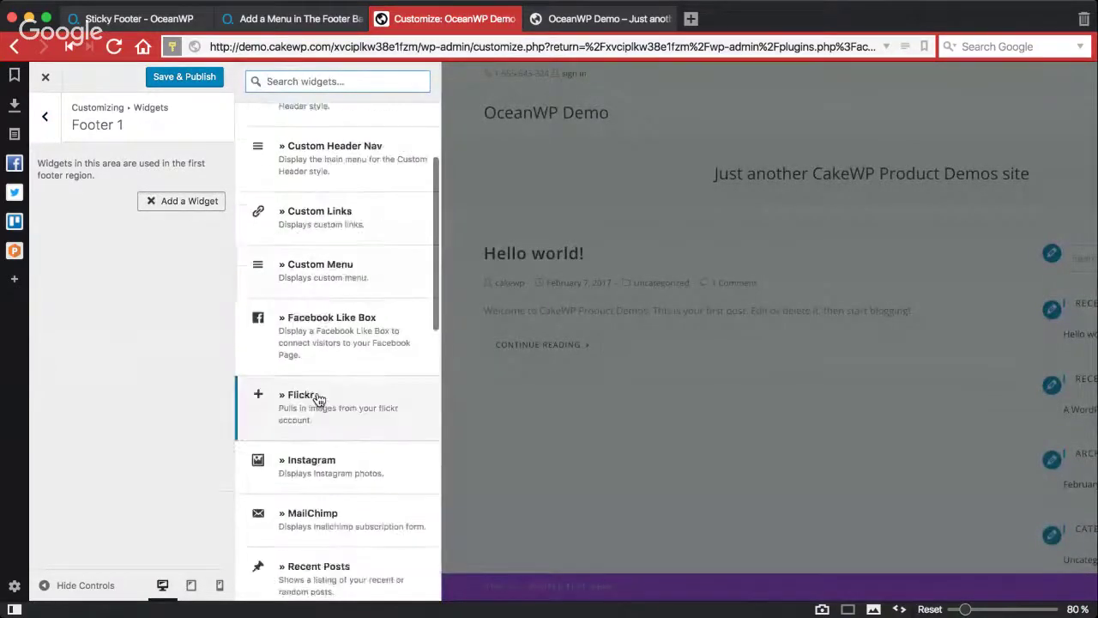
pyautogui.scroll(-12, 318, 399)
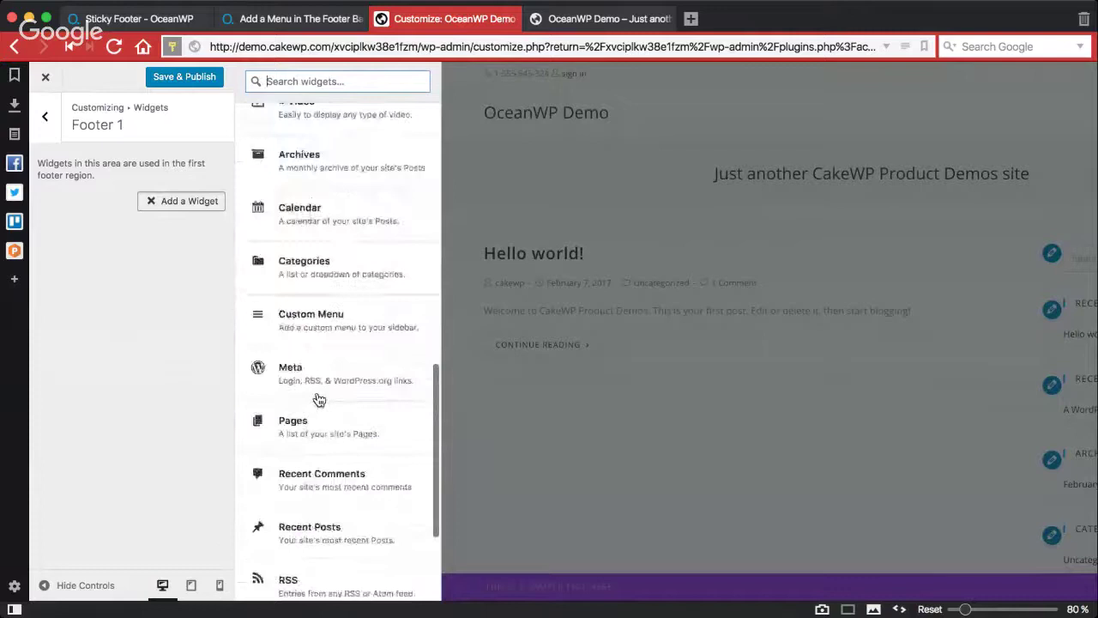
pyautogui.scroll(-1, 317, 394)
pyautogui.scroll(3, 319, 383)
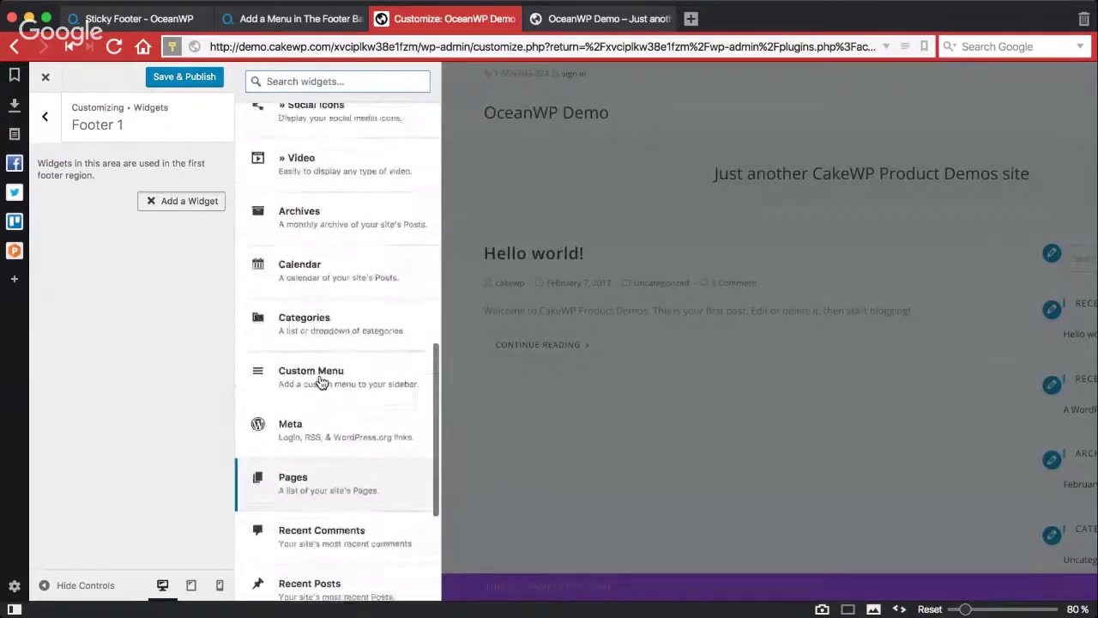
pyautogui.scroll(-5, 318, 382)
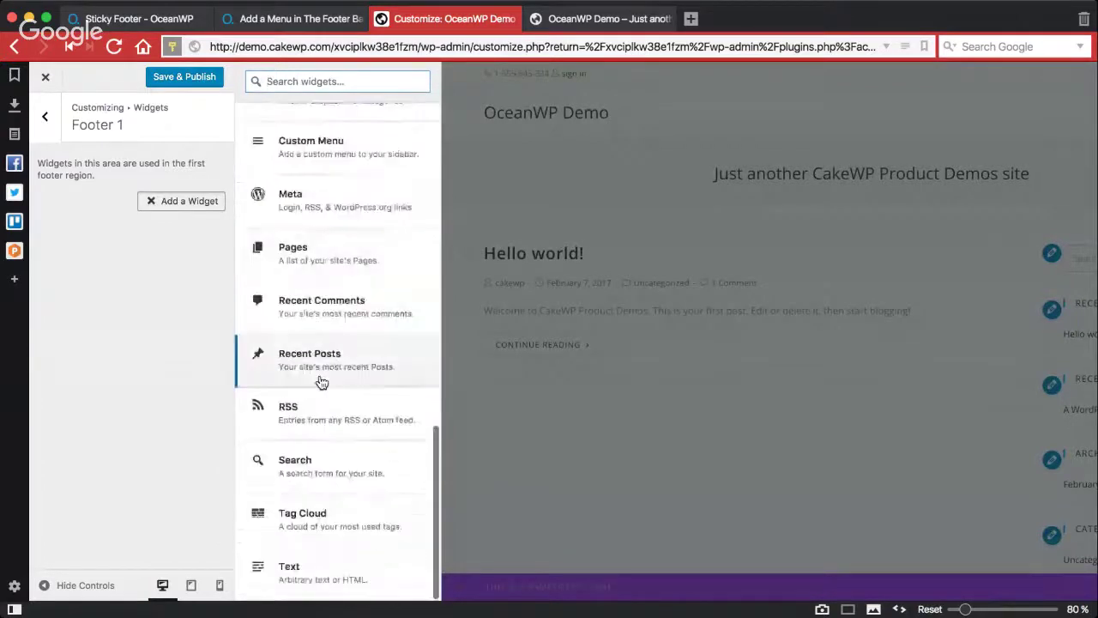
pyautogui.click(318, 572)
pyautogui.click(164, 253)
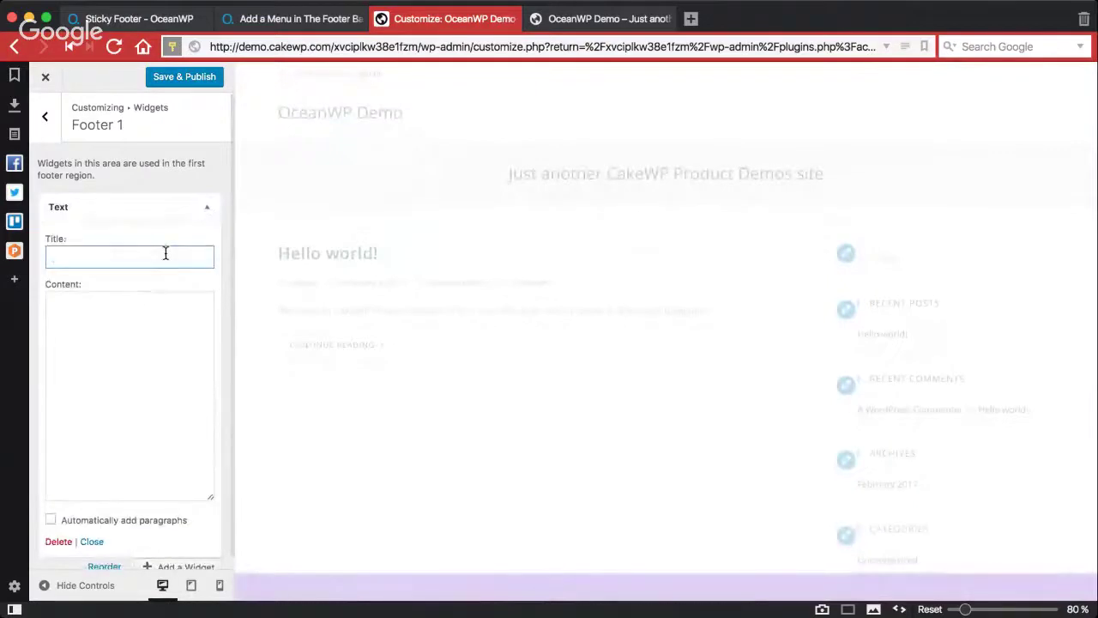
pyautogui.write('Demo wid')
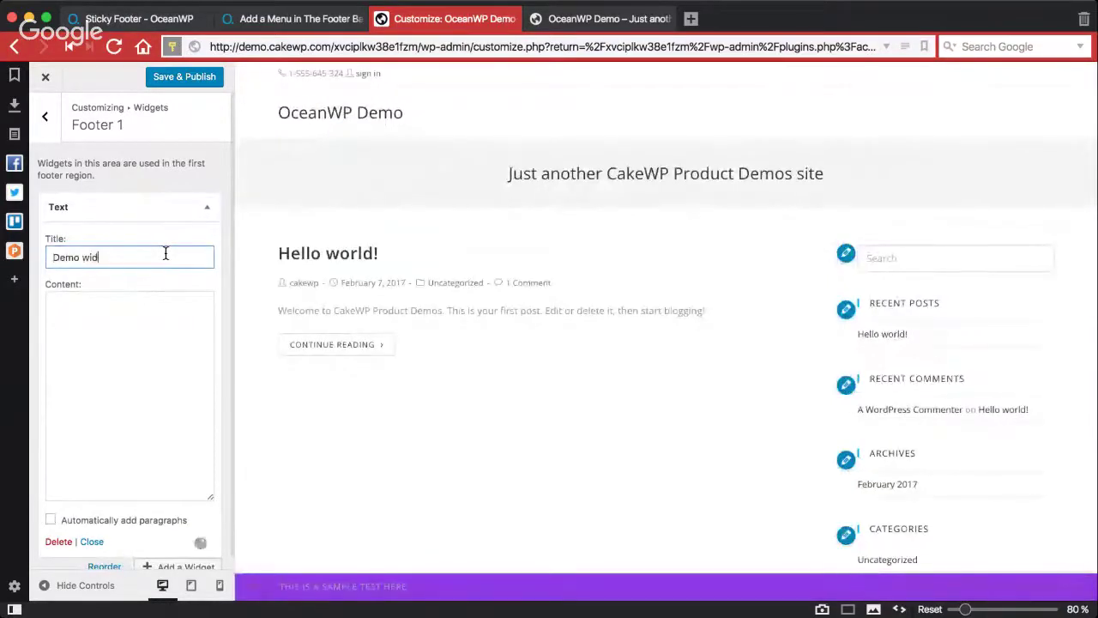
pyautogui.write('gest')
pyautogui.press('Tab')
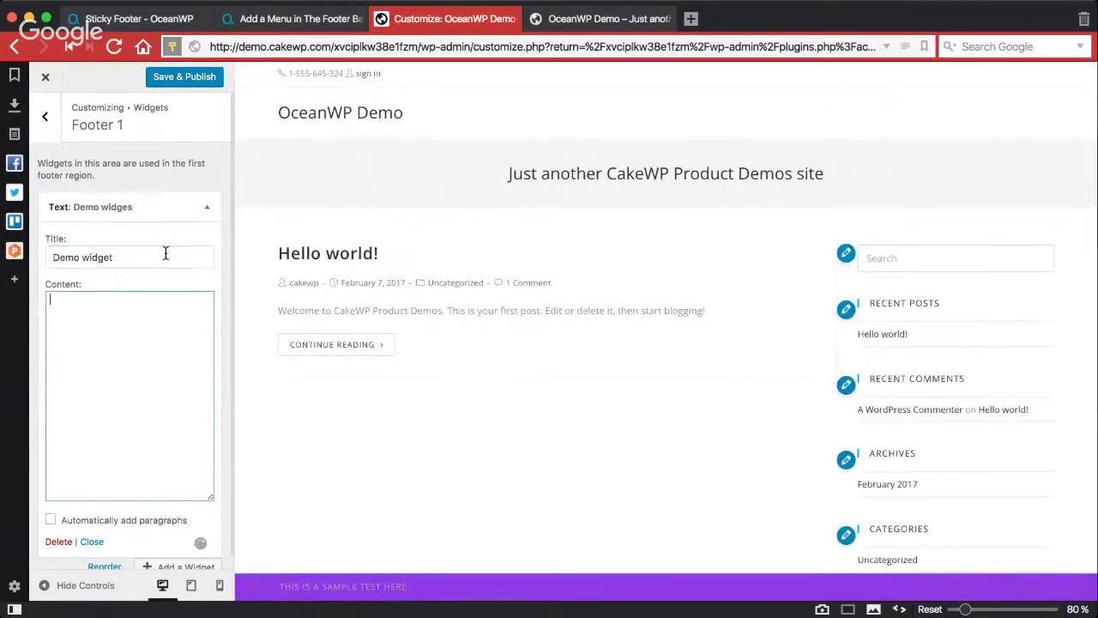
# Step: Fill the widget content with 'this is some bulshit demo', copied into seven lines
pyautogui.write('this ')
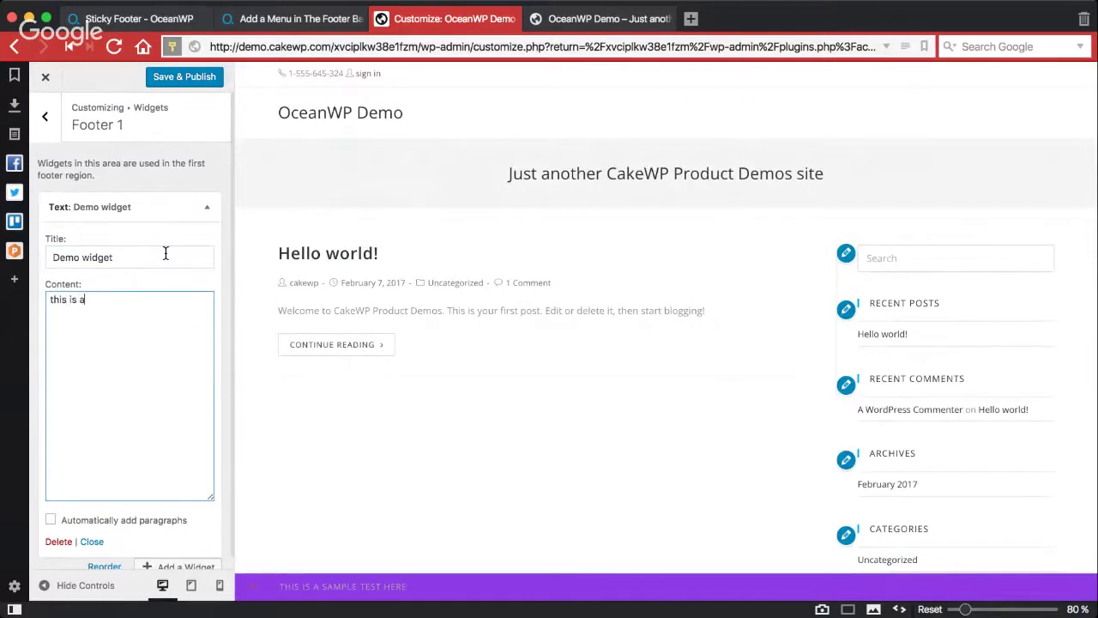
pyautogui.write('is some bulshit demo text....')
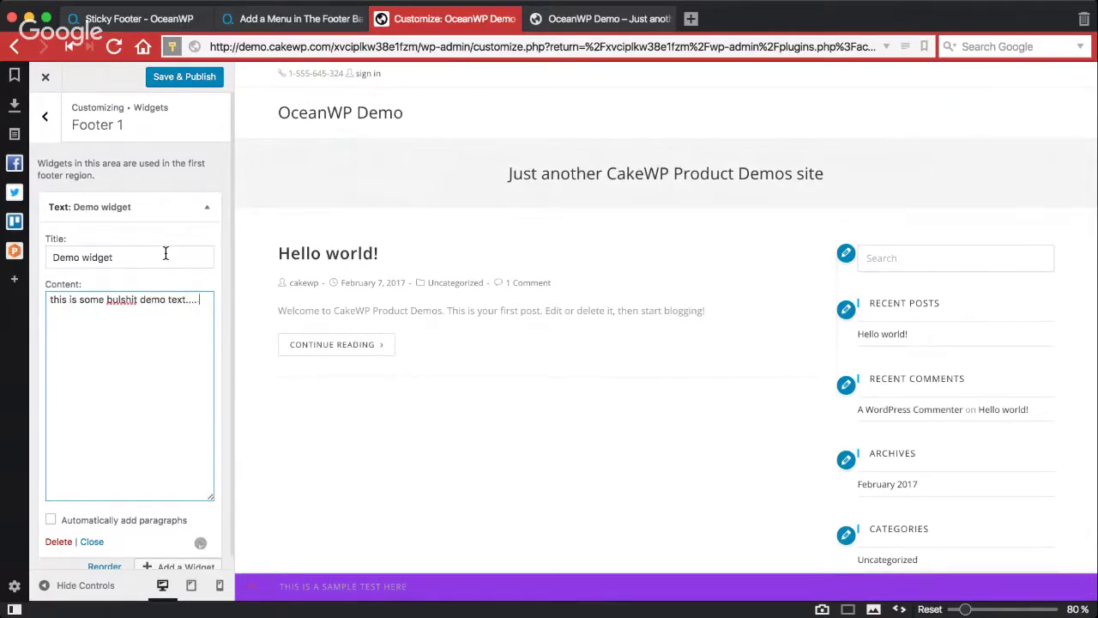
pyautogui.press('super+a')
pyautogui.press('super+c')
pyautogui.press('Right')
pyautogui.press('Return')
pyautogui.press('super+v')
pyautogui.press('Return')
pyautogui.press('super+v')
pyautogui.press('Return')
pyautogui.press('super+v')
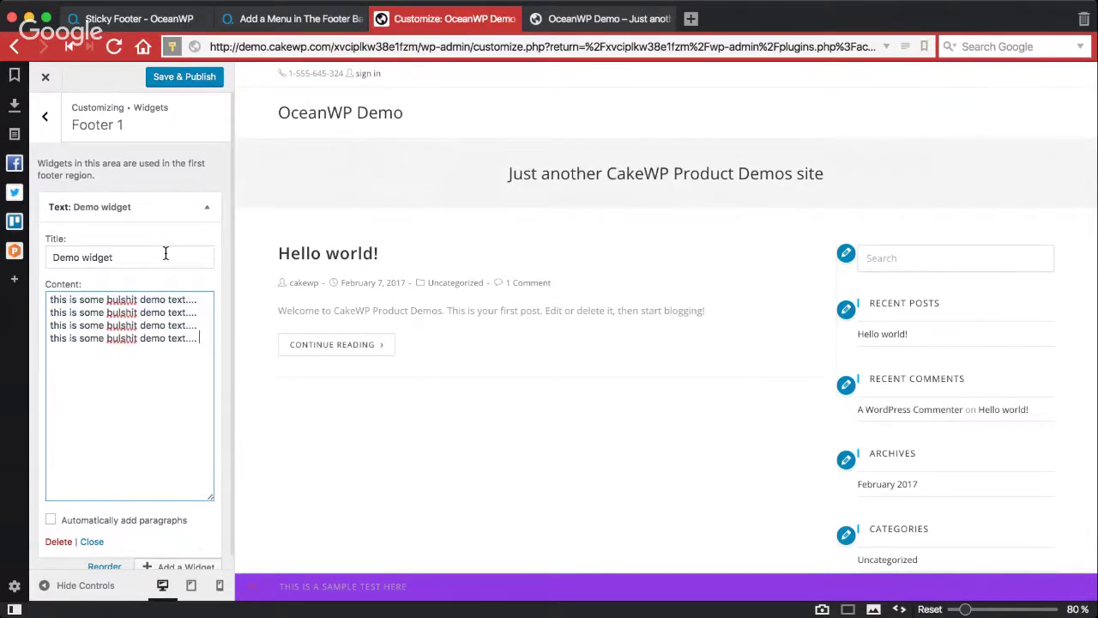
pyautogui.press('Return')
pyautogui.press('super+v')
pyautogui.press('Return')
pyautogui.press('super+v')
pyautogui.press('Return')
pyautogui.press('super+v')
pyautogui.scroll(-1, 149, 332)
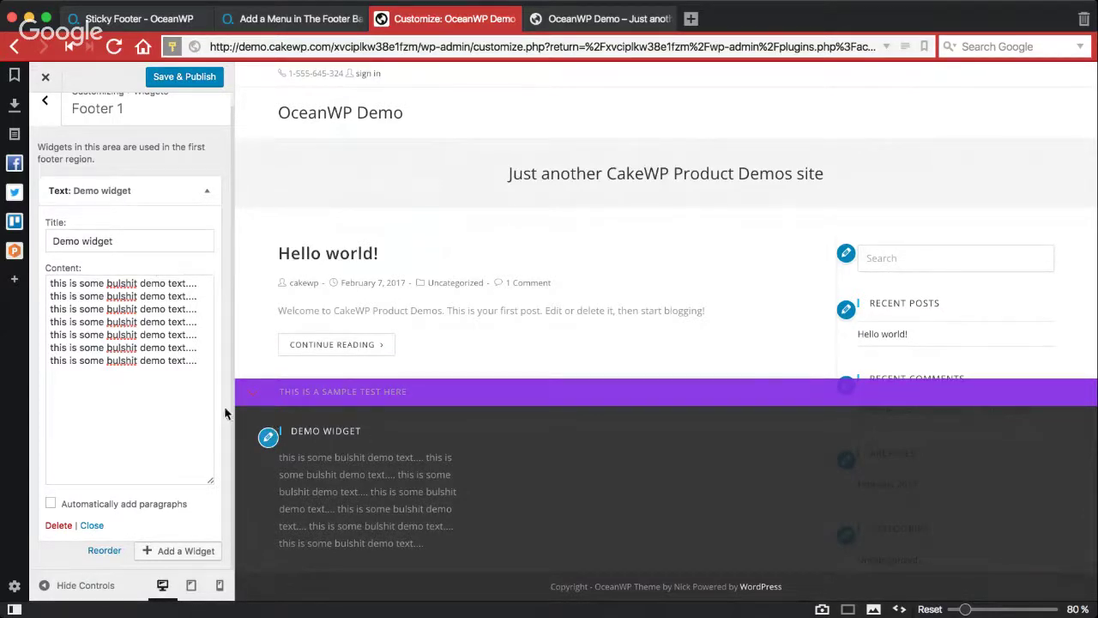
pyautogui.scroll(1, 112, 290)
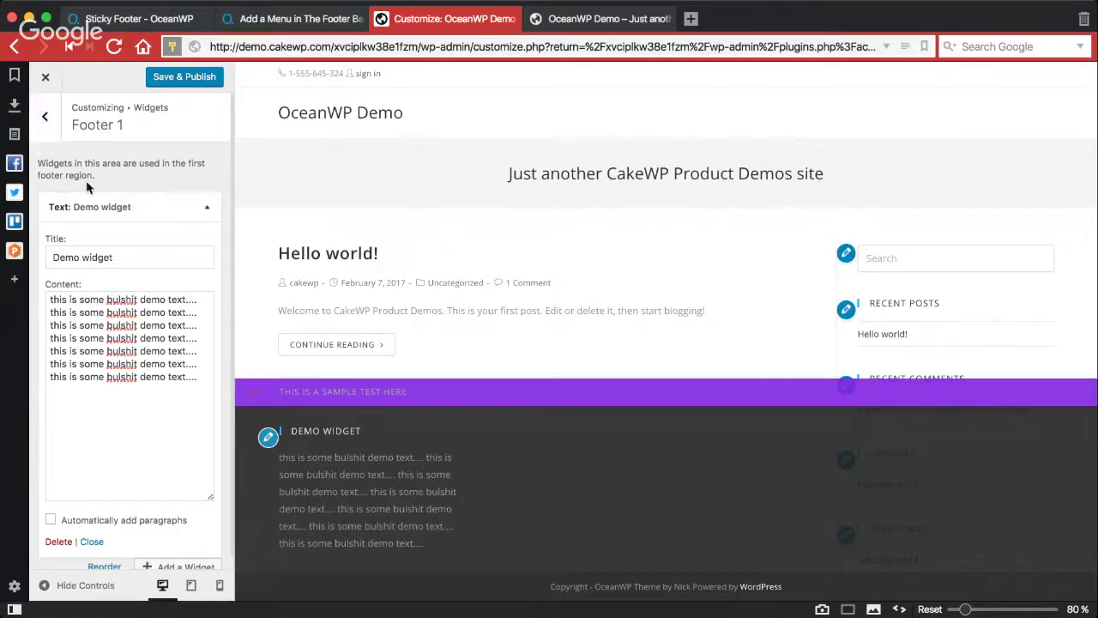
# Step: Add a Search widget titled 'Search Site' to Footer 2, then return to the widget areas
pyautogui.click(54, 124)
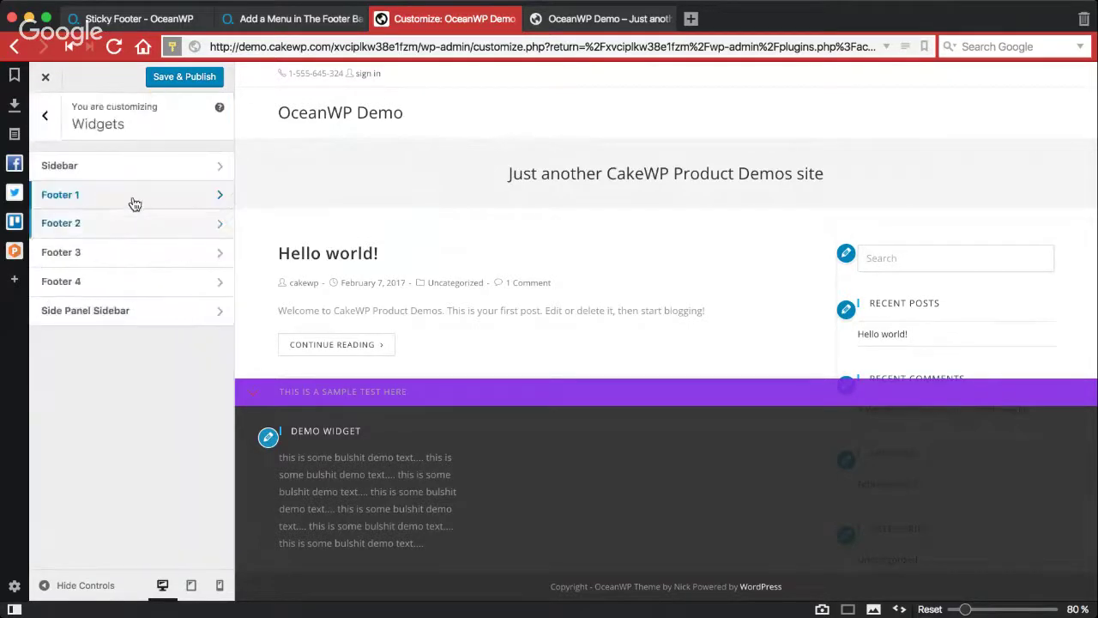
pyautogui.click(133, 201)
pyautogui.click(44, 116)
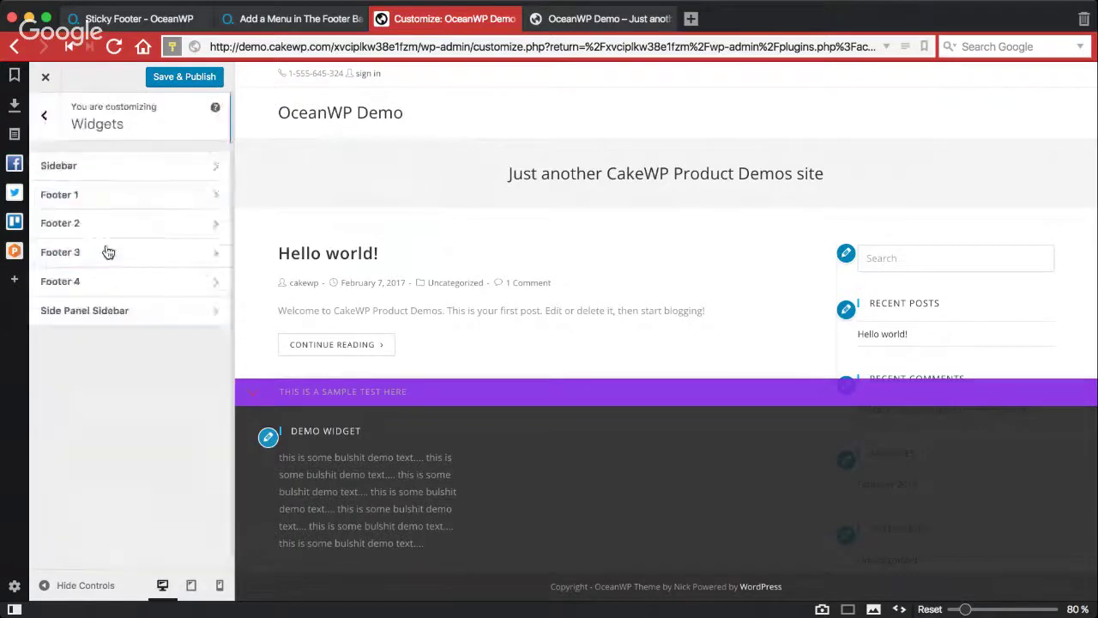
pyautogui.click(112, 220)
pyautogui.click(175, 206)
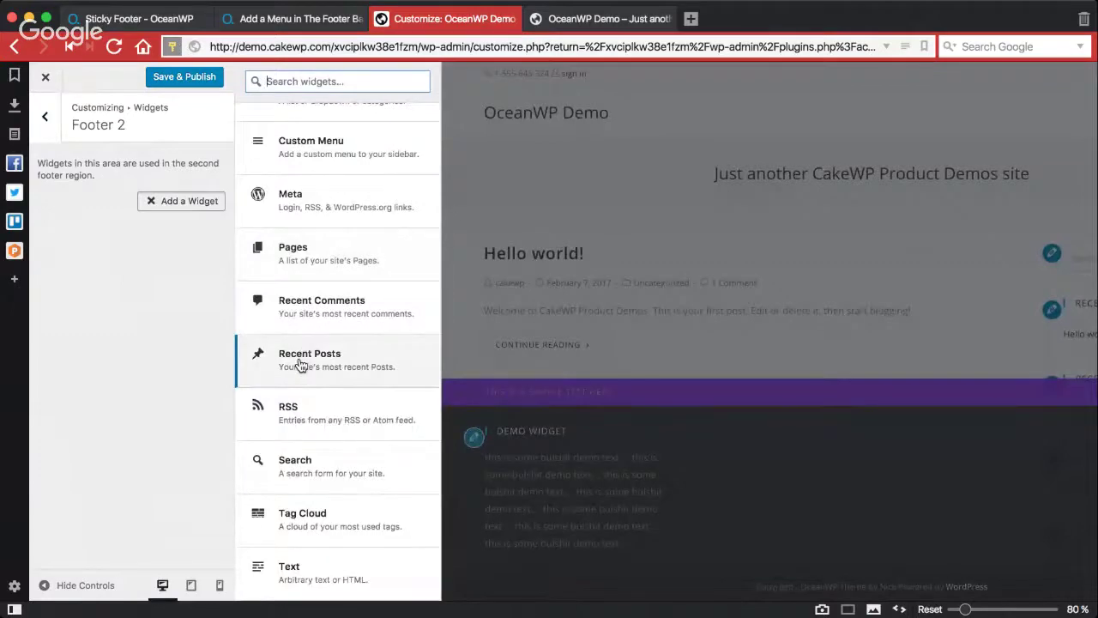
pyautogui.click(294, 461)
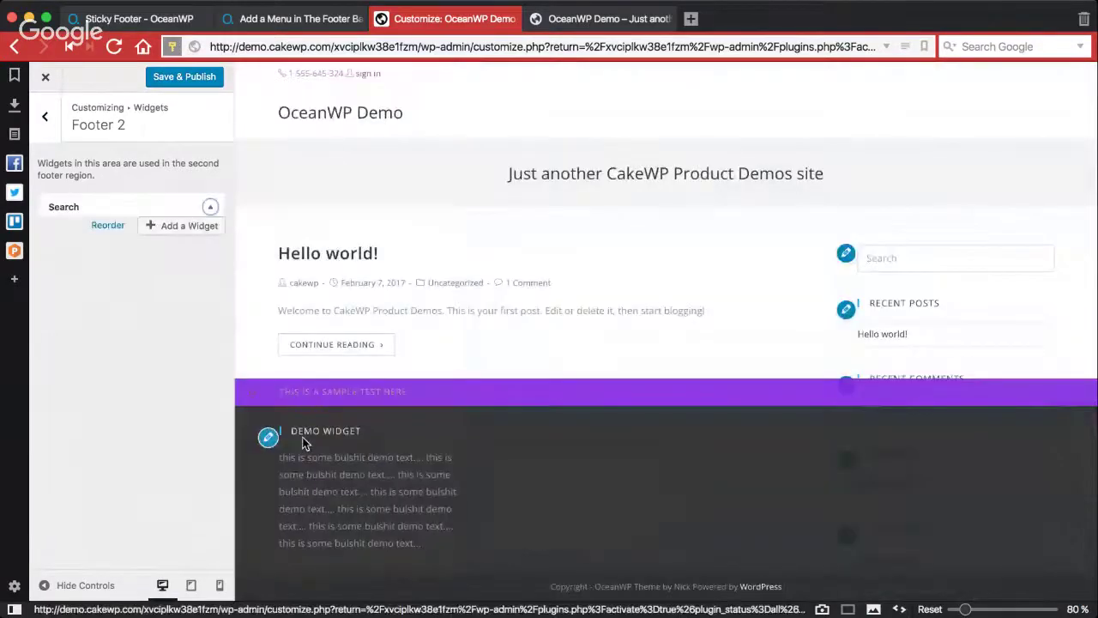
pyautogui.write('Search Site')
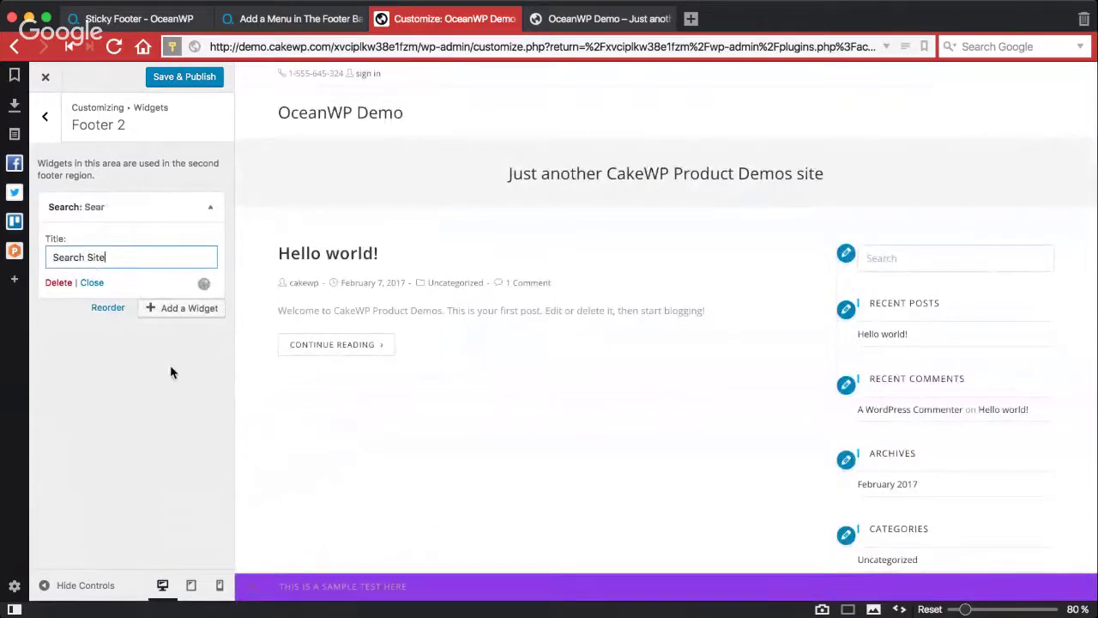
pyautogui.click(246, 585)
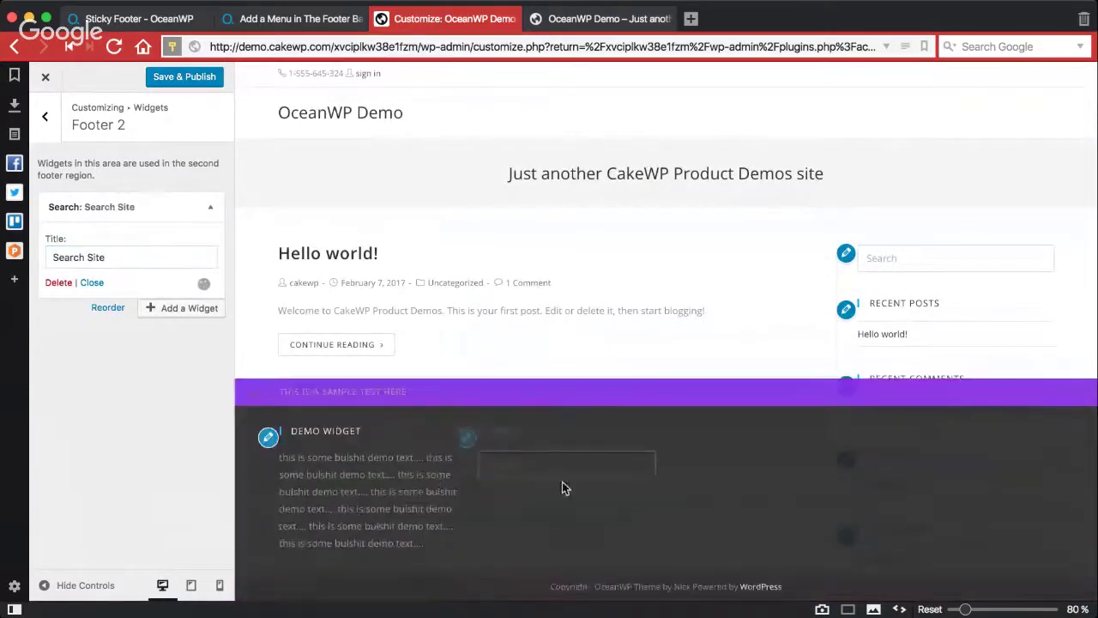
pyautogui.click(117, 207)
pyautogui.click(44, 119)
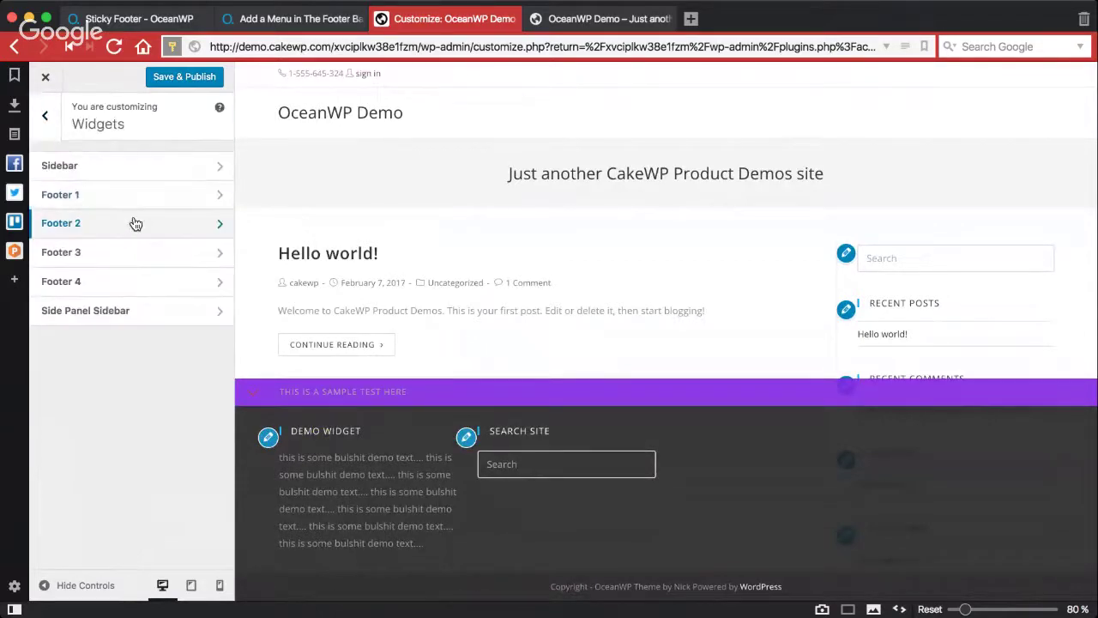
# Step: Add a Social Icons widget to the Footer 3 widget area
pyautogui.click(117, 255)
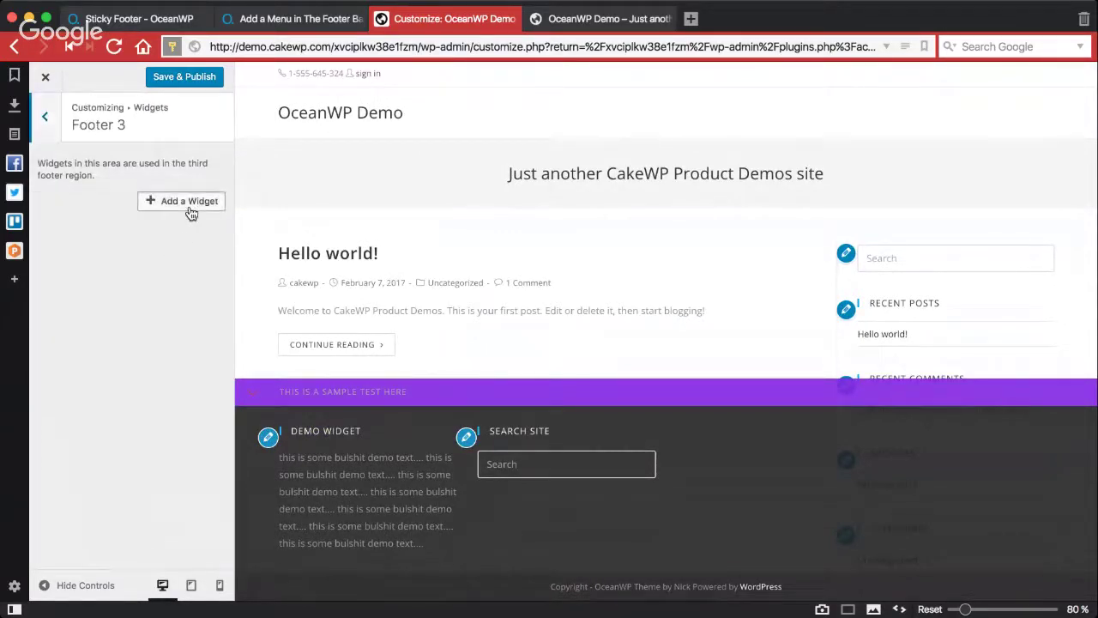
pyautogui.click(189, 201)
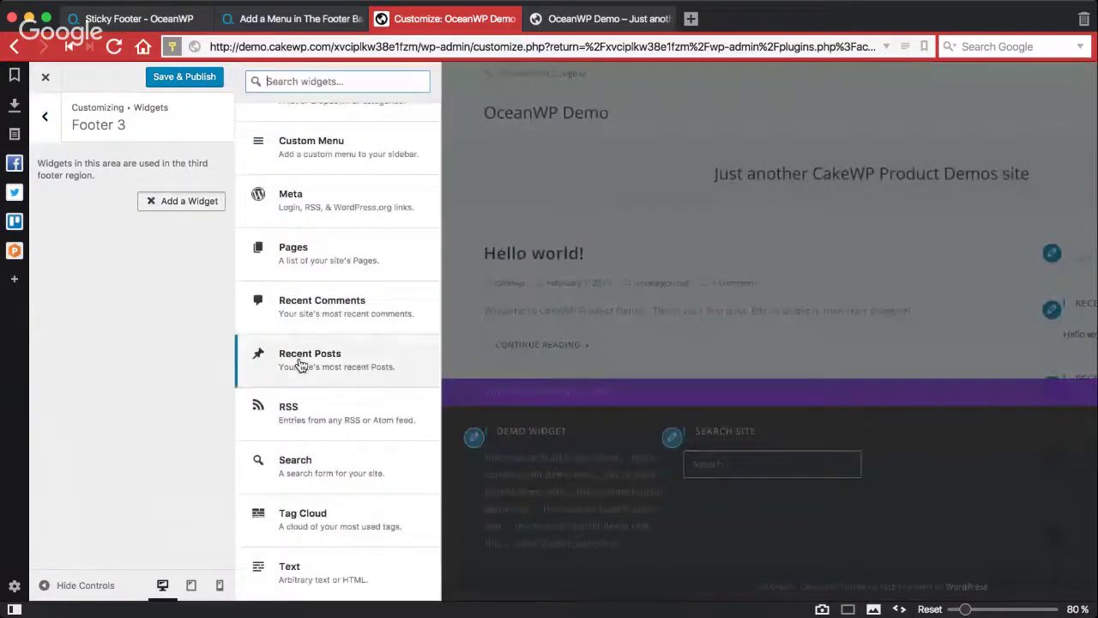
pyautogui.scroll(10, 301, 364)
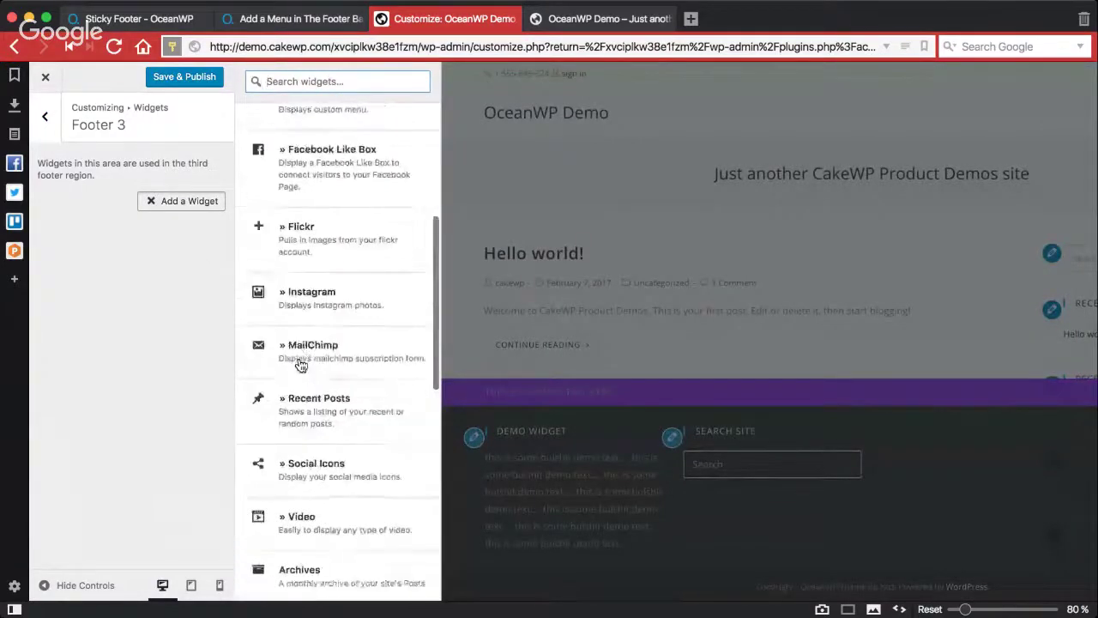
pyautogui.scroll(1, 305, 373)
pyautogui.click(315, 482)
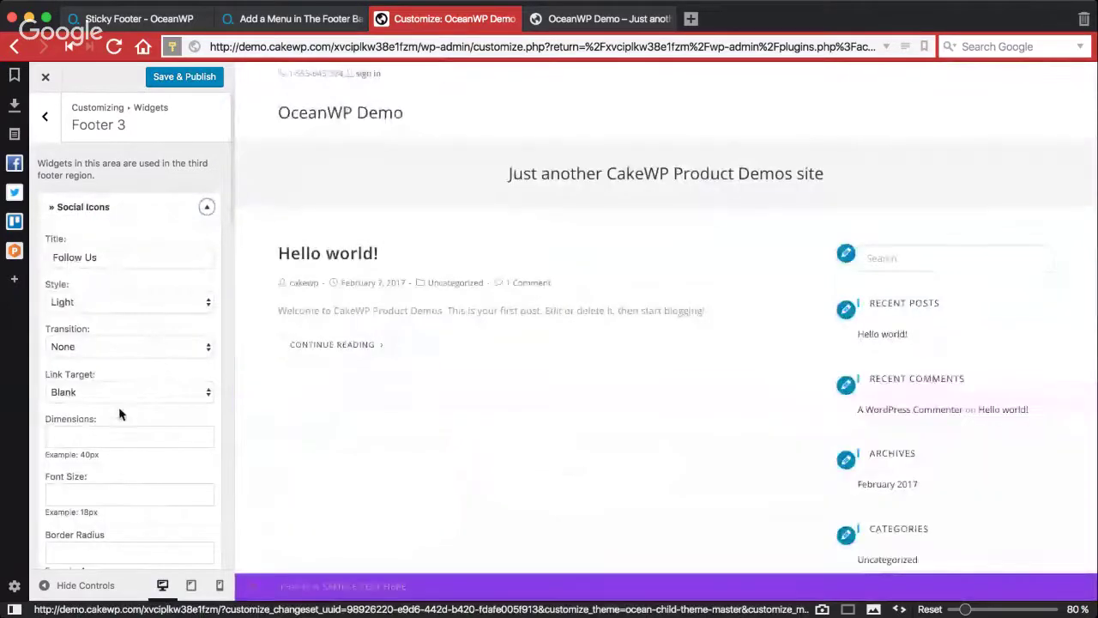
# Step: Set the widget's Facebook and Instagram social links to #
pyautogui.scroll(-6, 121, 414)
pyautogui.scroll(-2, 148, 411)
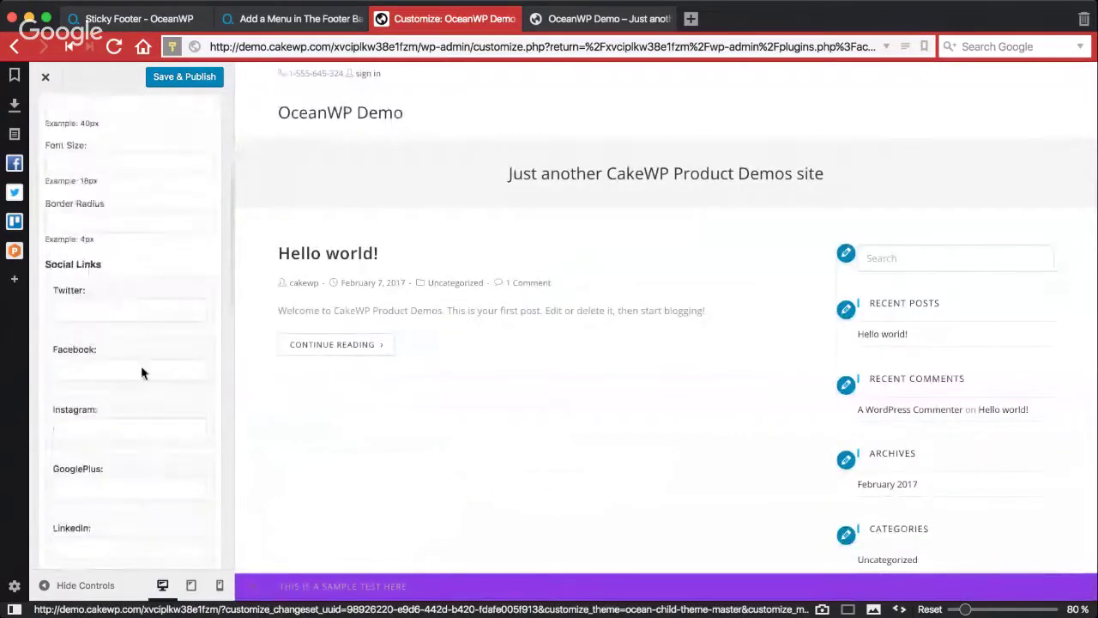
pyautogui.click(151, 310)
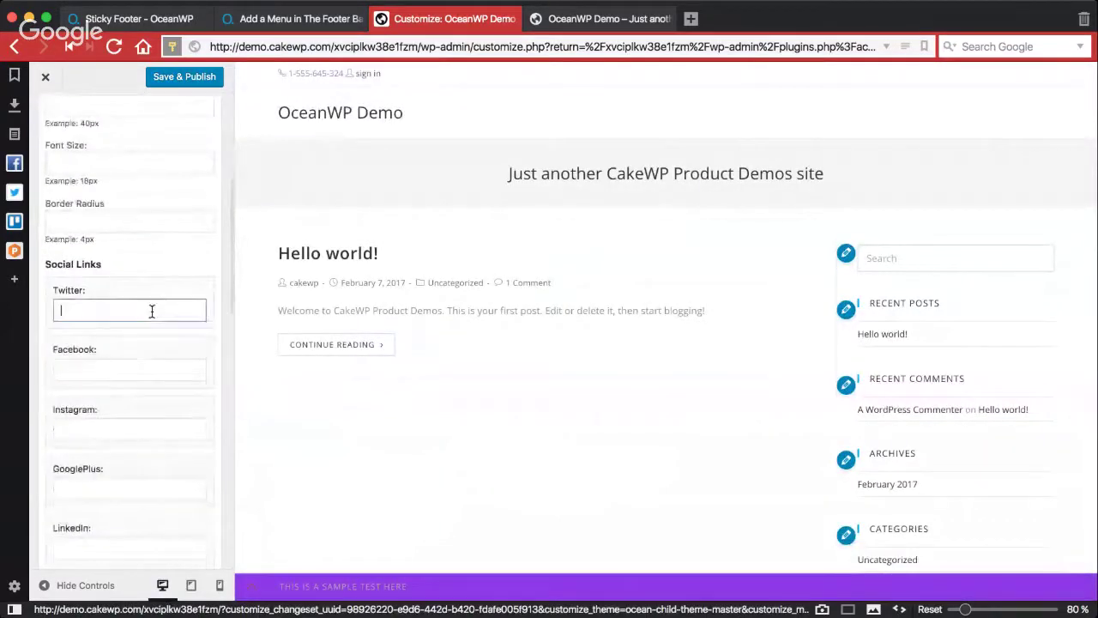
pyautogui.click(156, 369)
pyautogui.write('#')
pyautogui.click(154, 430)
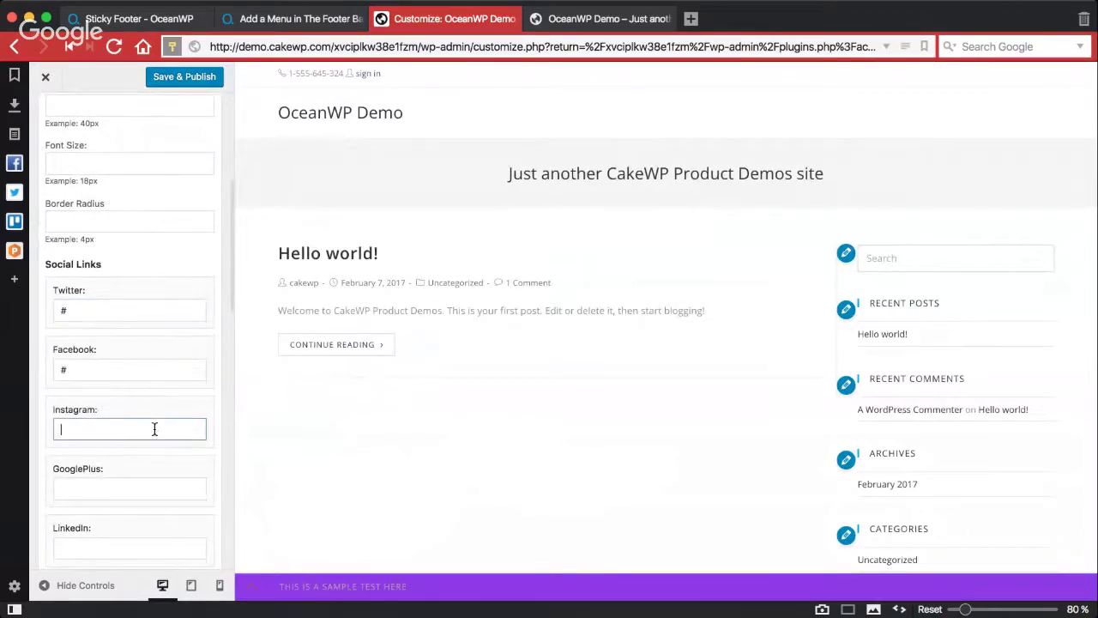
pyautogui.write('#')
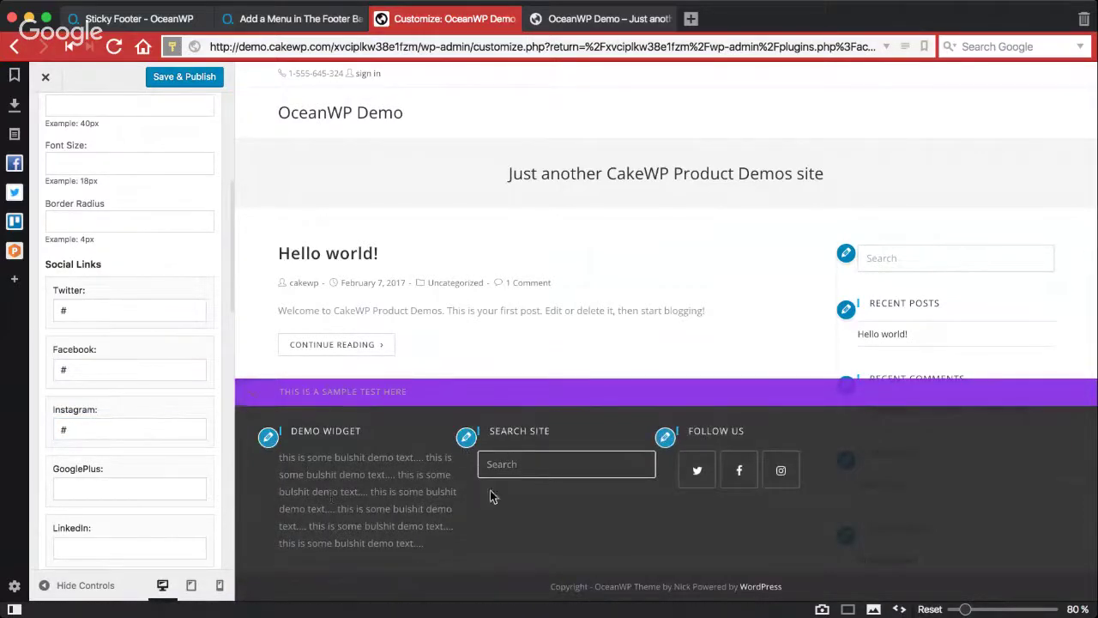
pyautogui.click(81, 585)
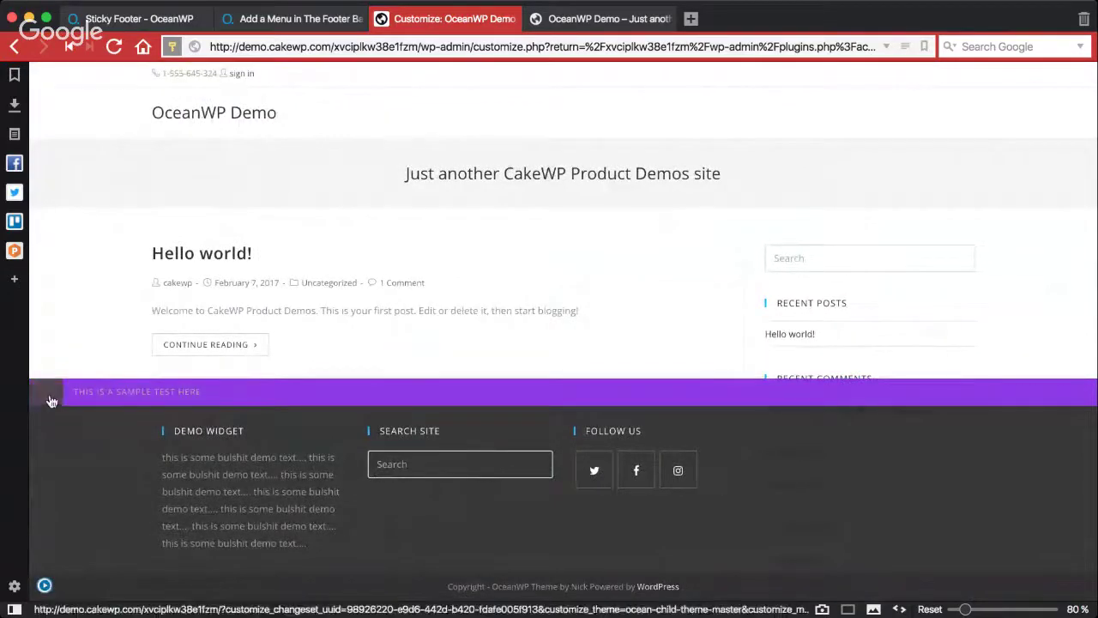
pyautogui.scroll(-3, 217, 487)
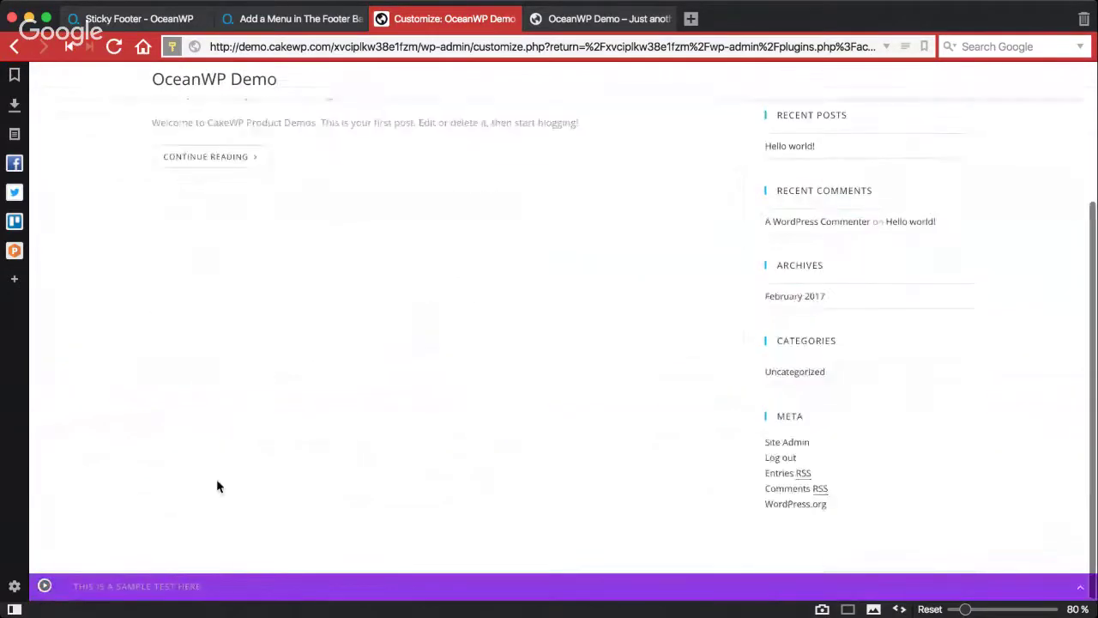
pyautogui.scroll(3, 217, 486)
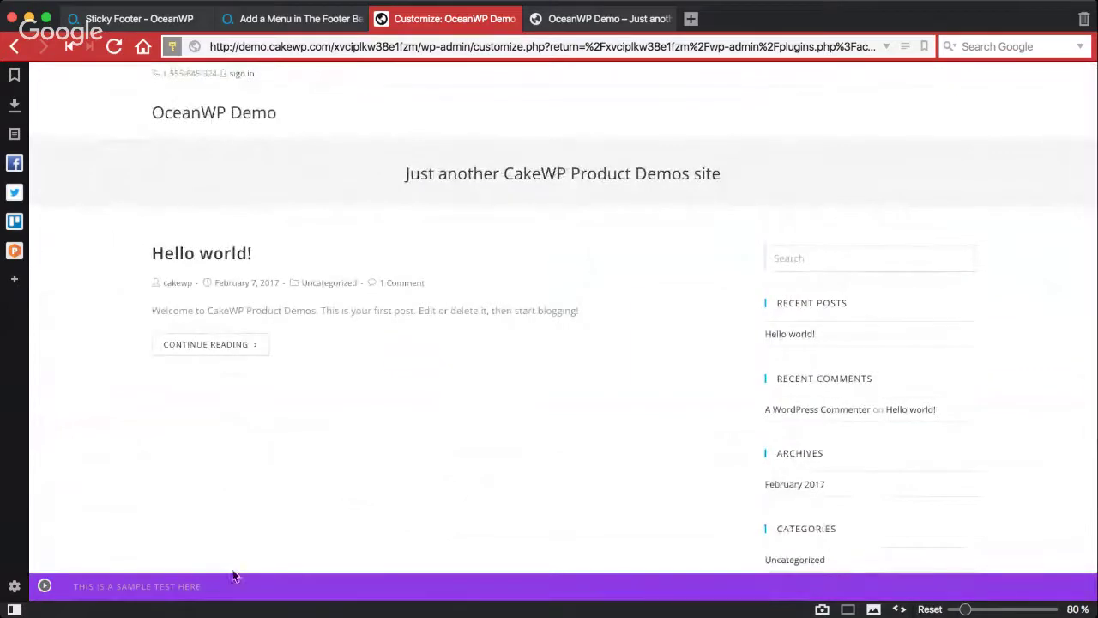
pyautogui.scroll(-3, 231, 506)
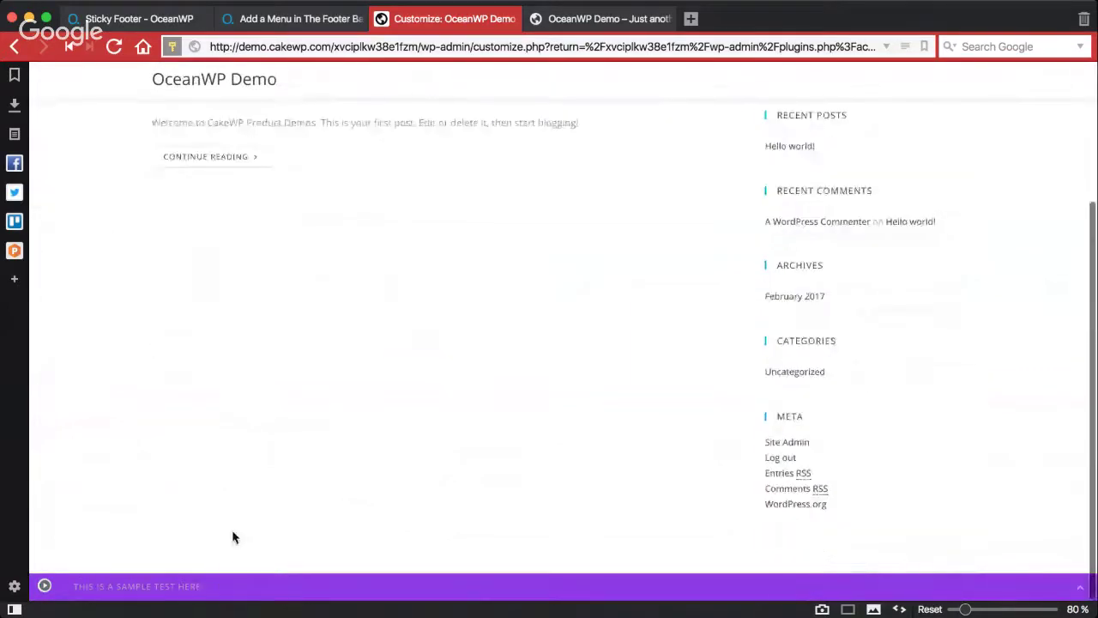
pyautogui.click(44, 587)
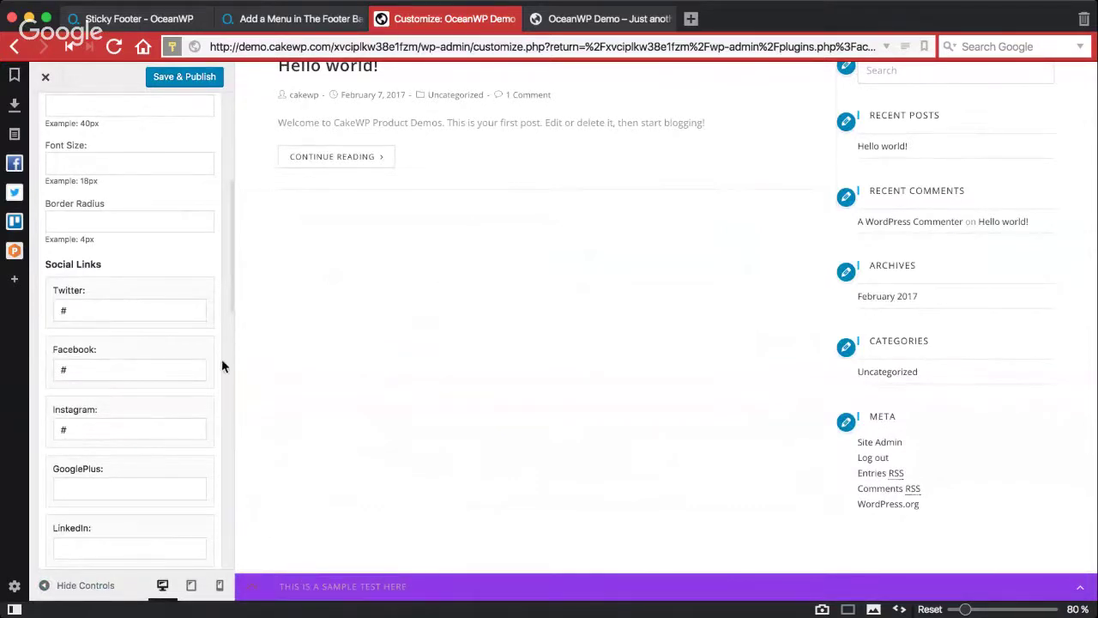
# Step: Go back from Footer 3 to the main customizer list, briefly checking Sticky Footer
pyautogui.scroll(10, 132, 280)
pyautogui.click(52, 140)
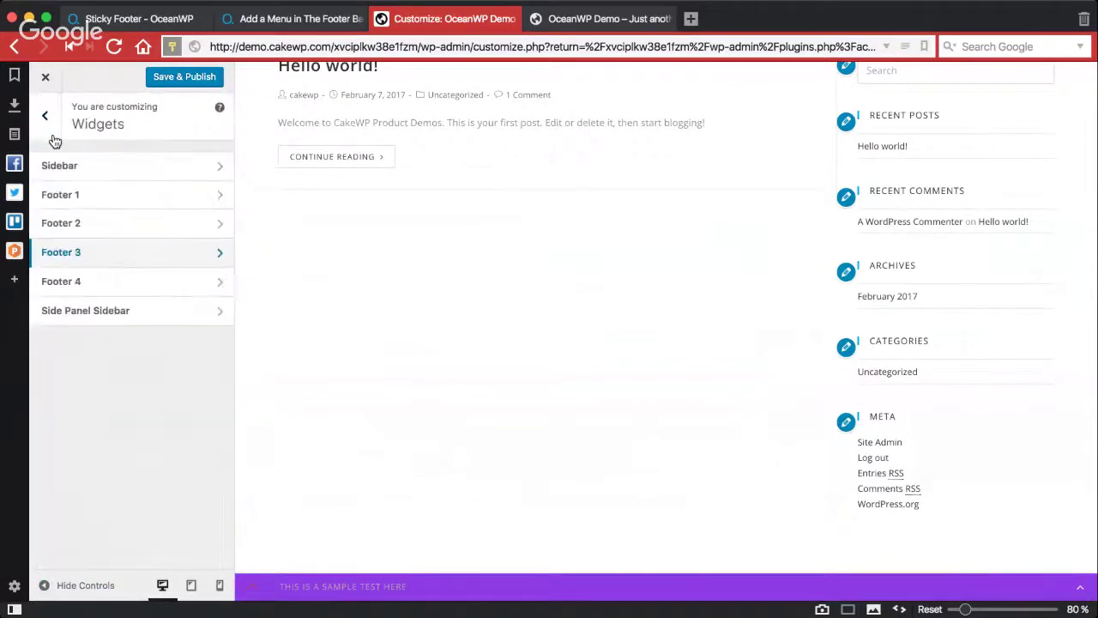
pyautogui.click(53, 137)
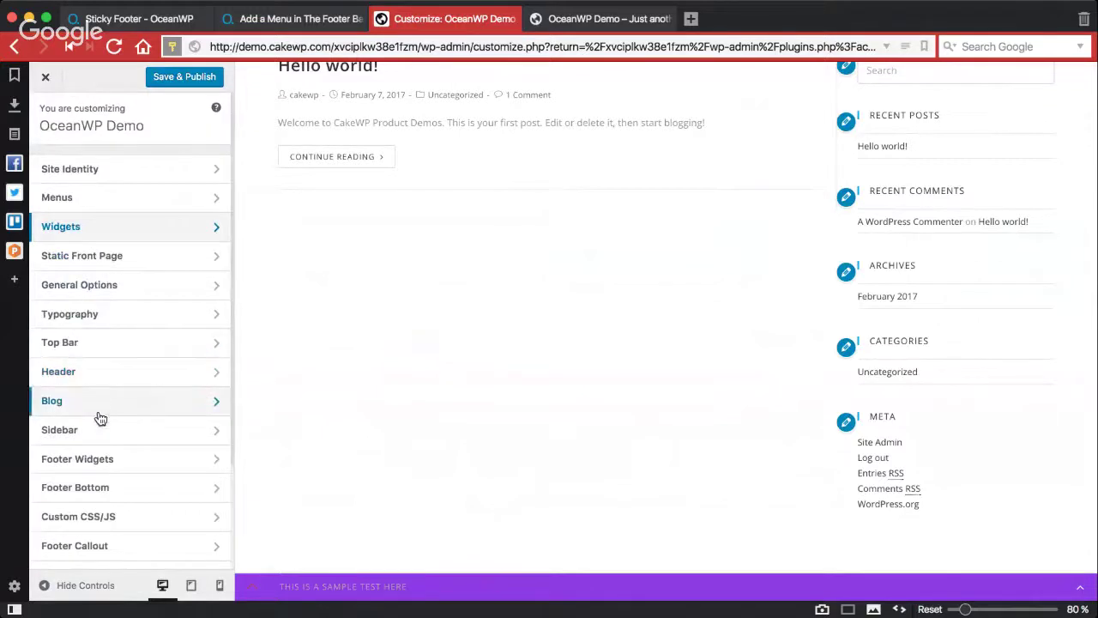
pyautogui.scroll(-3, 105, 538)
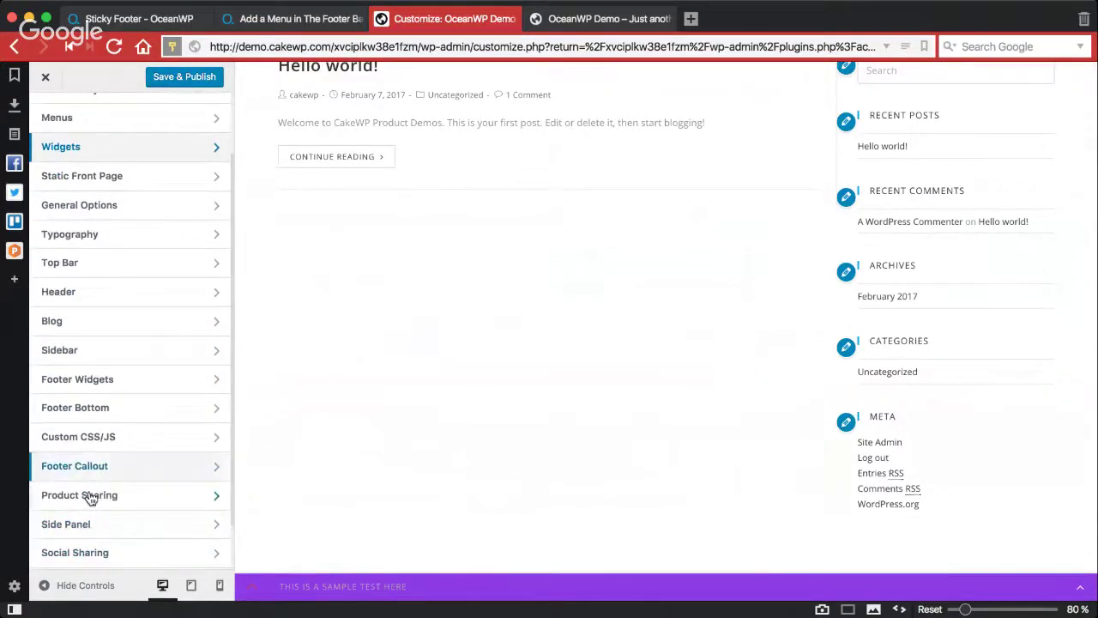
pyautogui.scroll(-2, 86, 541)
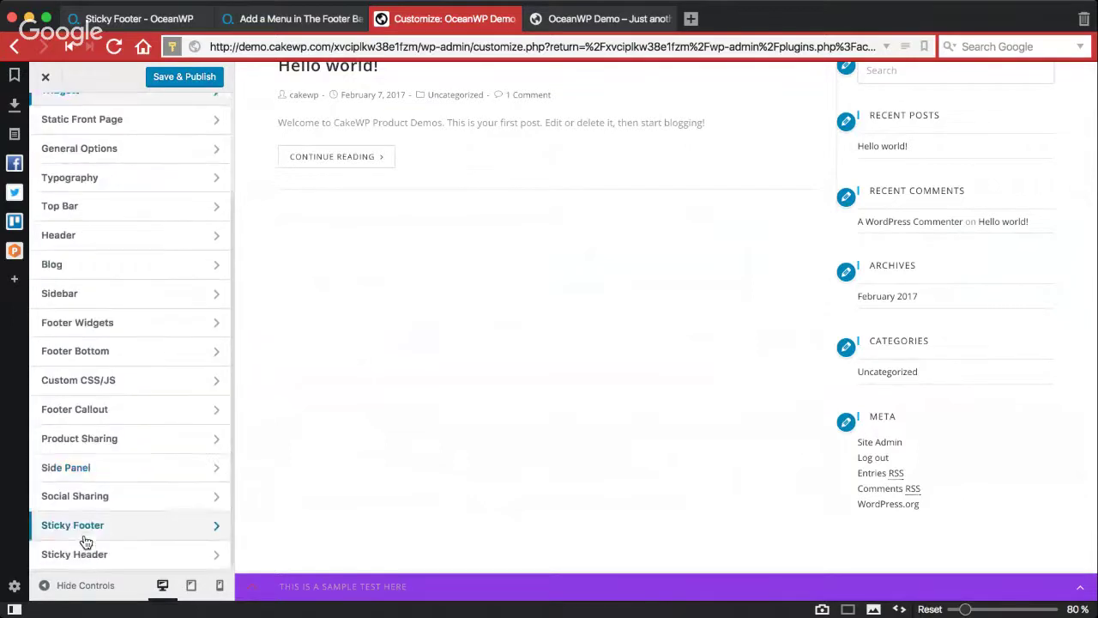
pyautogui.click(92, 537)
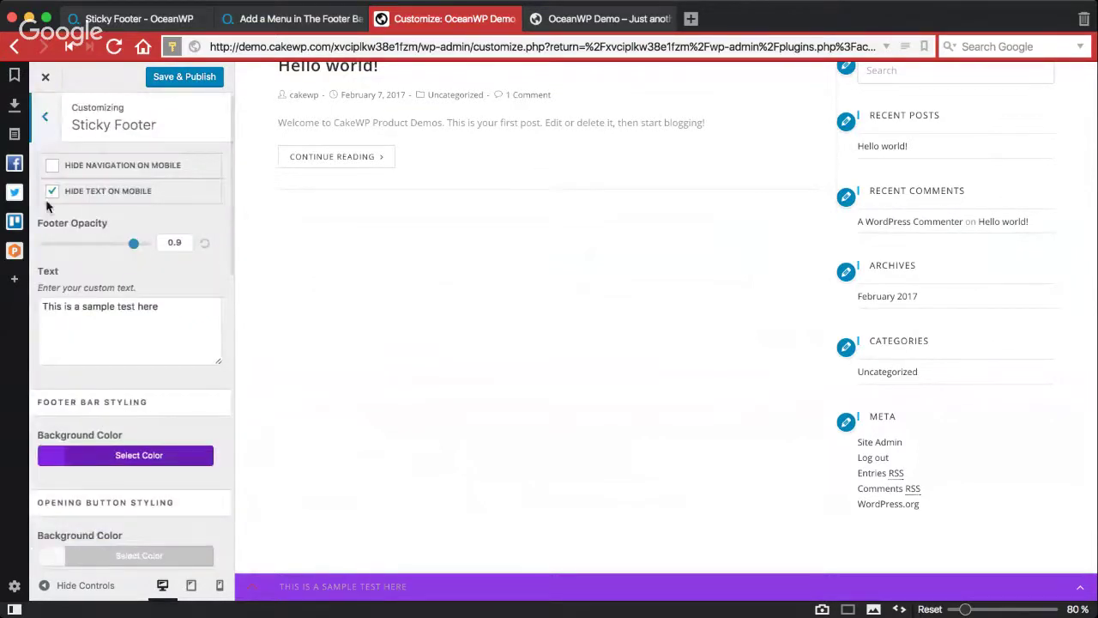
pyautogui.click(46, 129)
# Step: Open the Menus section and check the available menu locations
pyautogui.scroll(3, 402, 209)
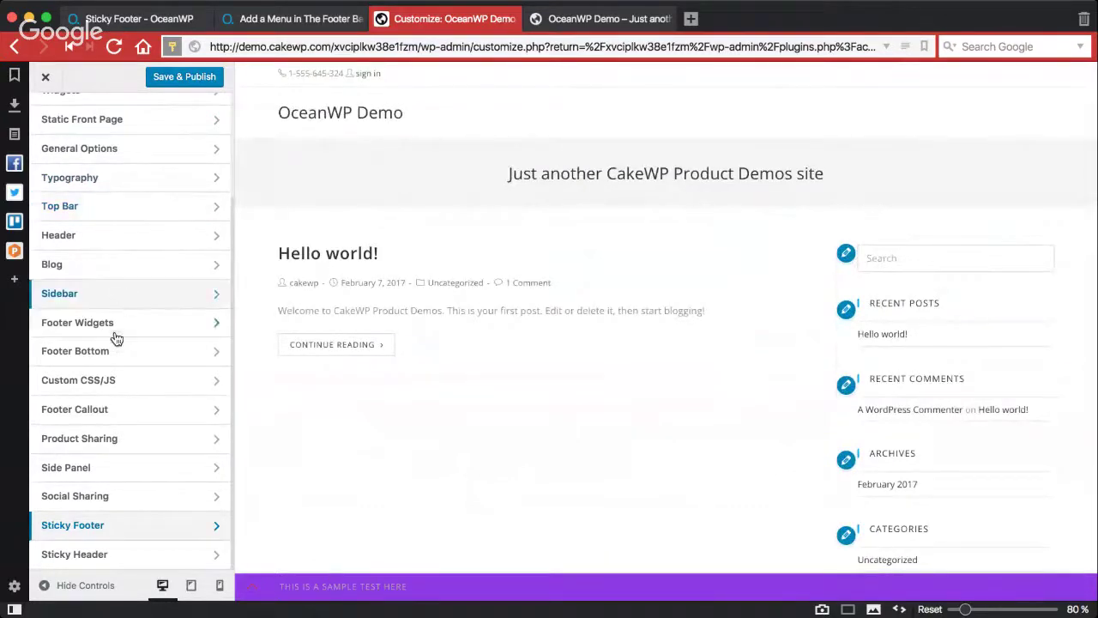
pyautogui.scroll(3, 111, 301)
pyautogui.click(106, 202)
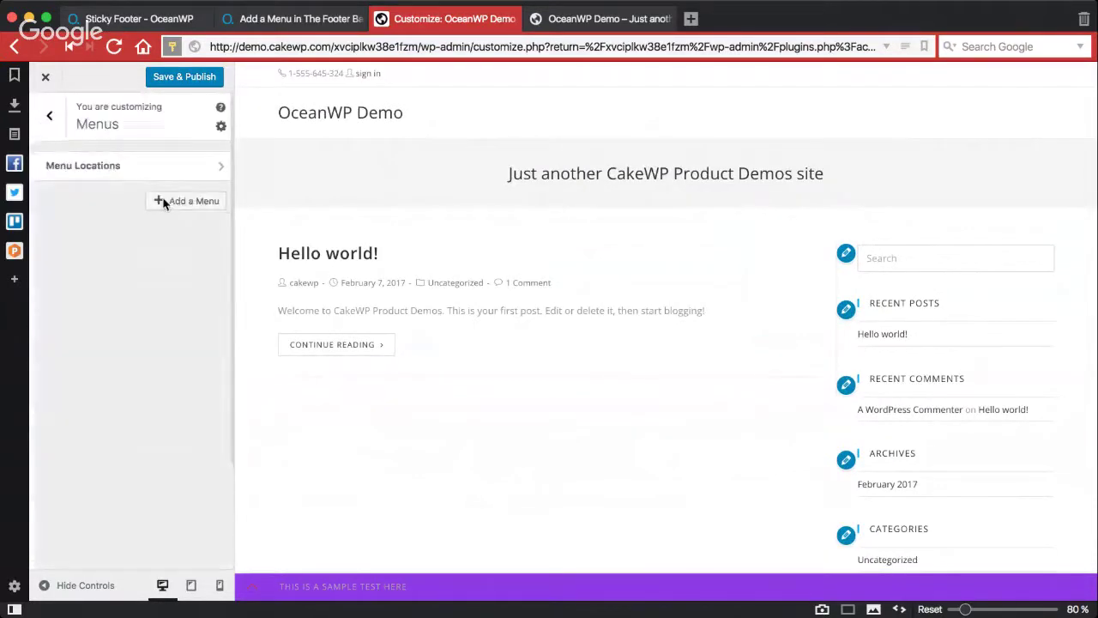
pyautogui.click(177, 171)
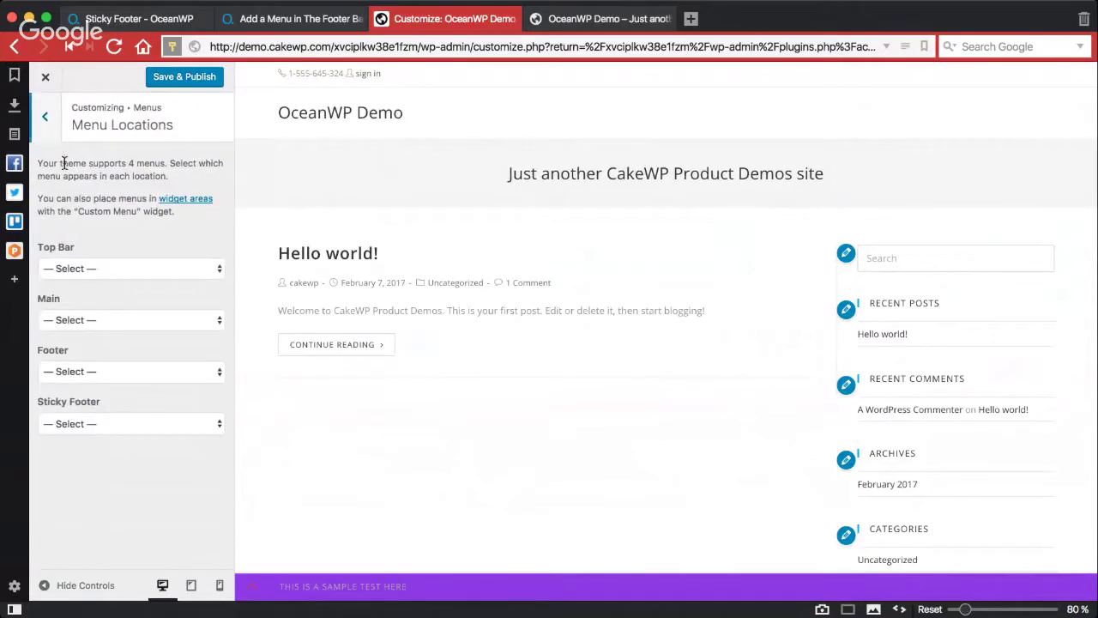
pyautogui.click(45, 116)
# Step: Create a menu named 'Footer bar menu' and assign it to the Sticky Footer location
pyautogui.click(188, 203)
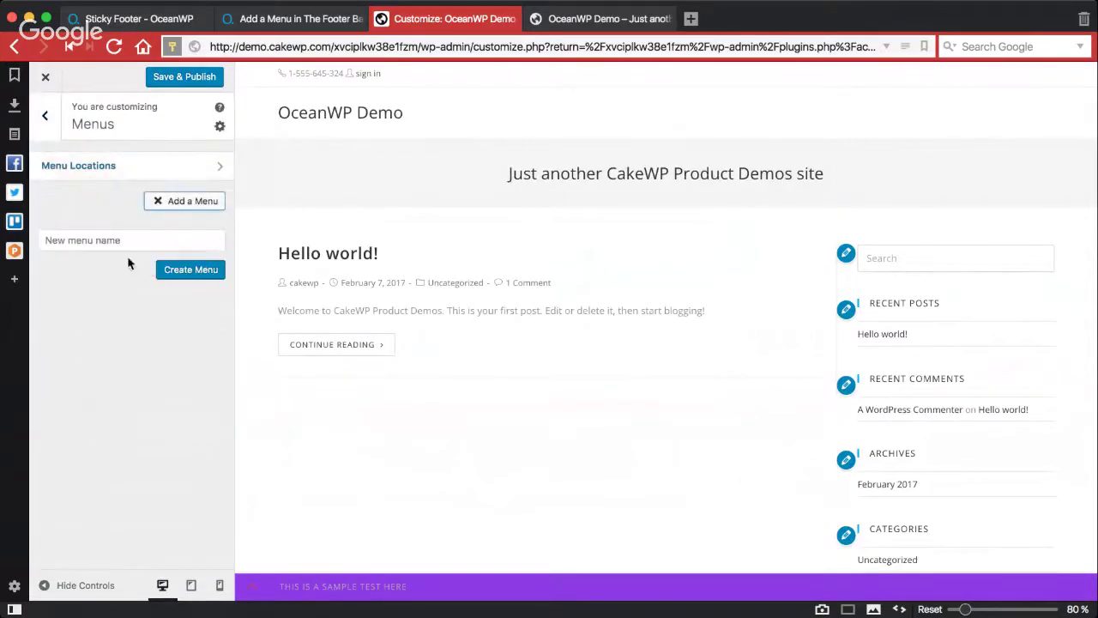
pyautogui.click(148, 244)
pyautogui.write('Footer bar menu')
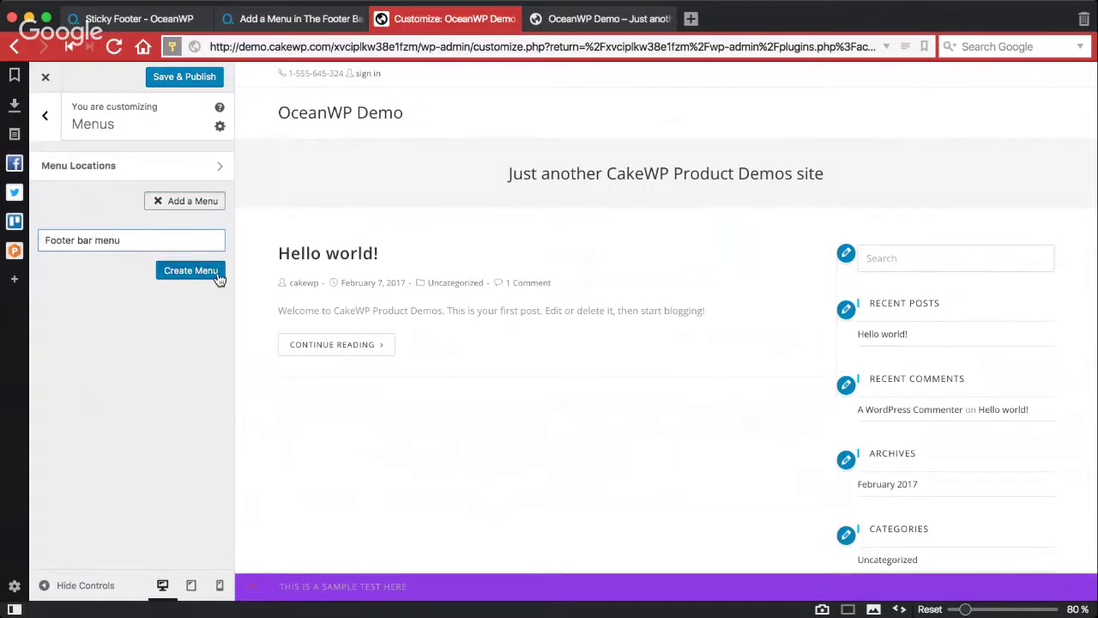
pyautogui.click(216, 271)
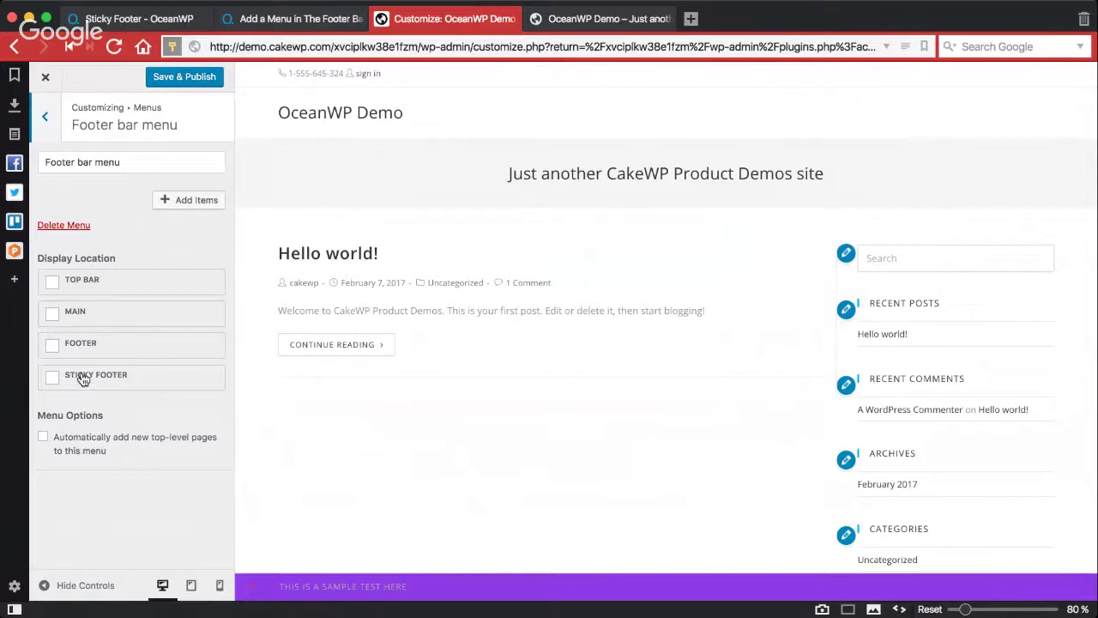
pyautogui.click(82, 384)
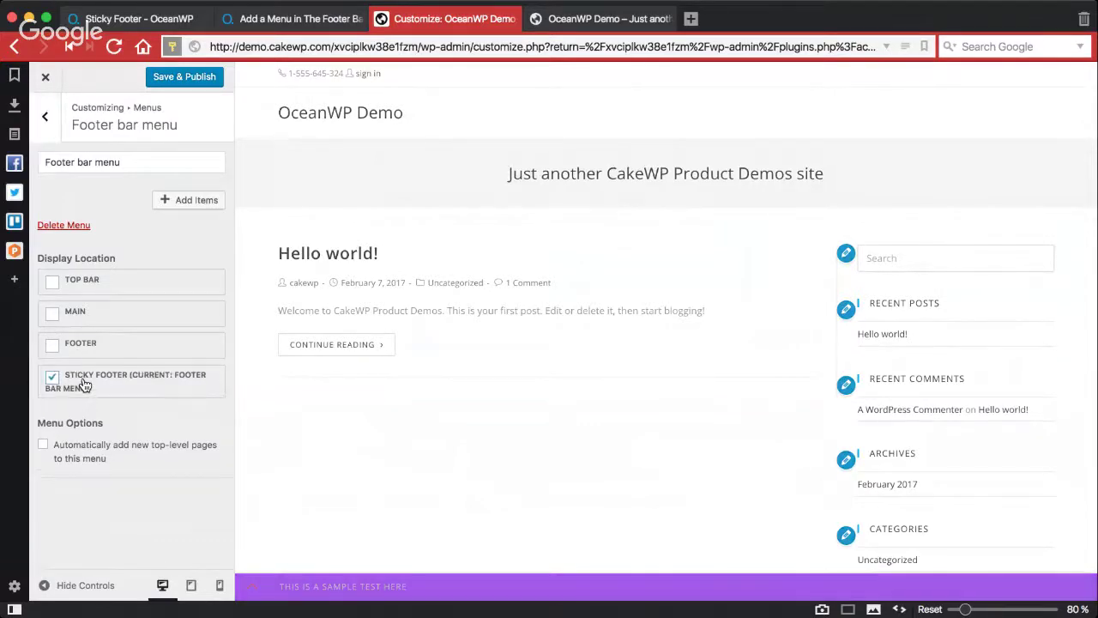
pyautogui.click(196, 204)
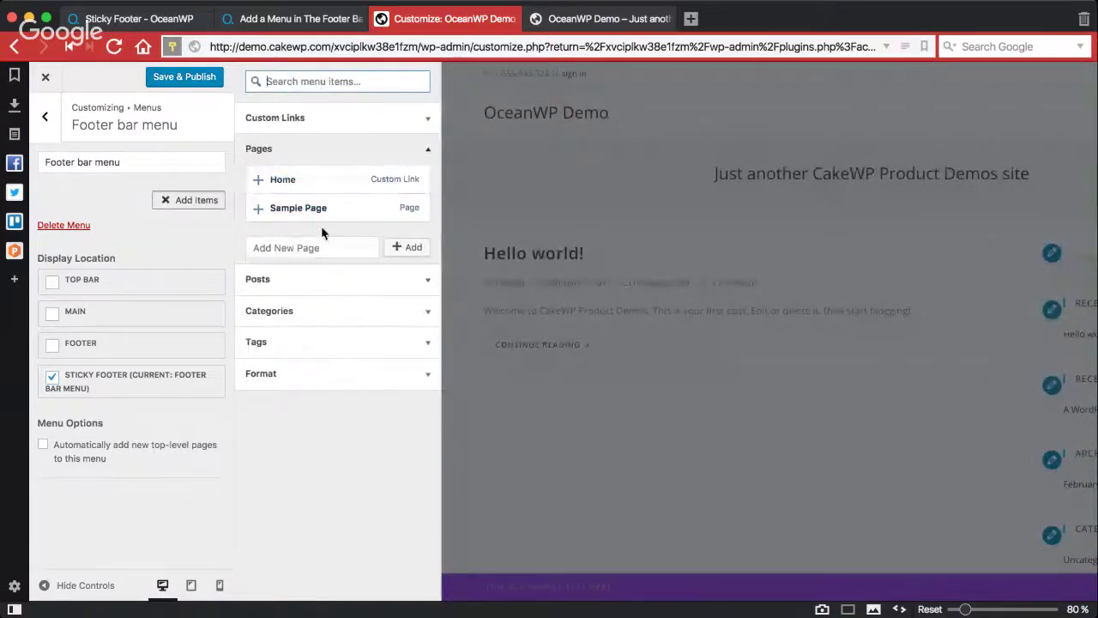
# Step: Create a '#' page and add it to the menu, then remove the stray # items
pyautogui.click(333, 247)
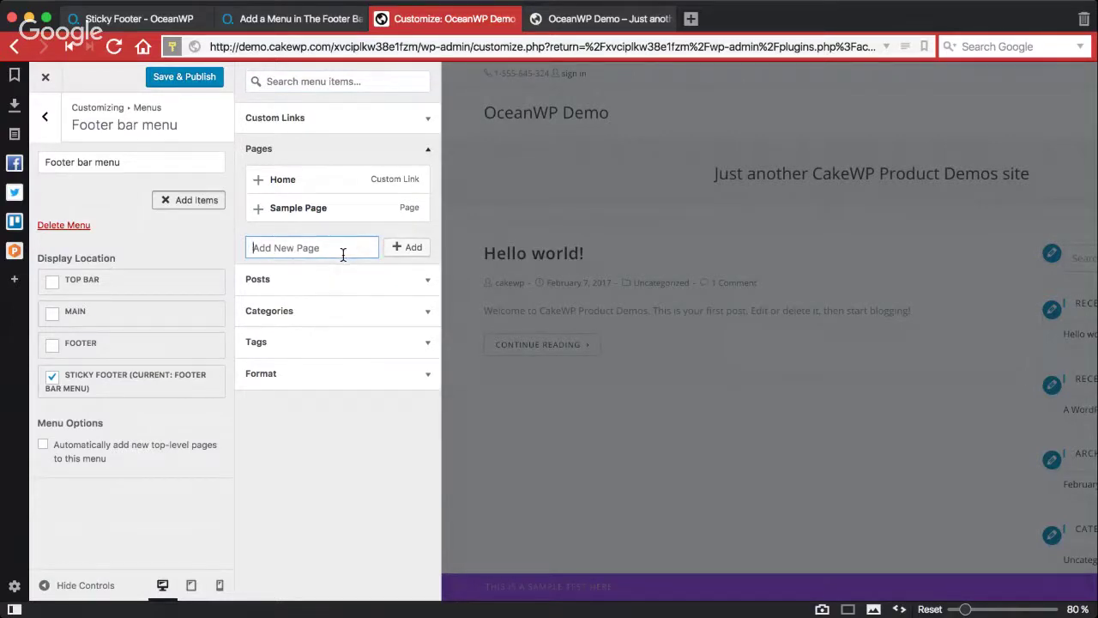
pyautogui.write('#')
pyautogui.click(410, 248)
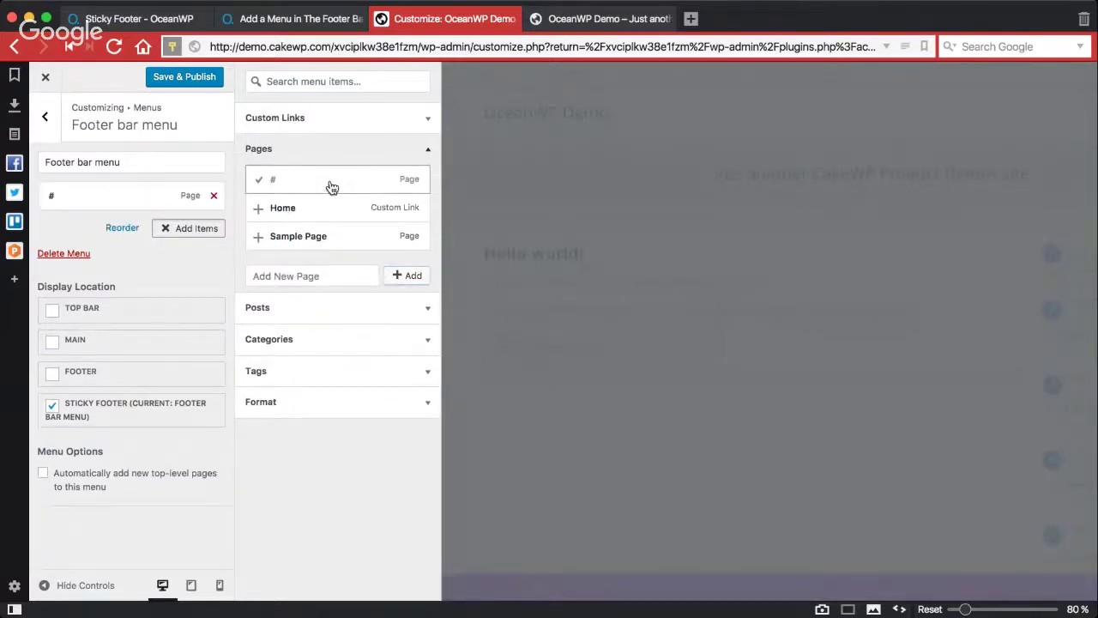
pyautogui.click(332, 187)
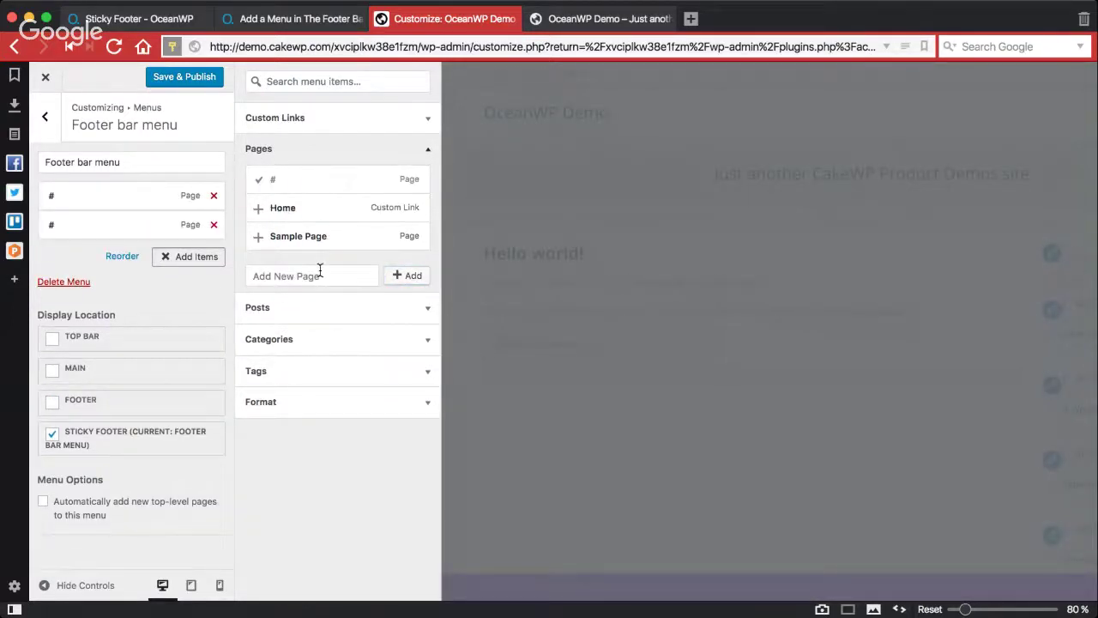
pyautogui.click(265, 183)
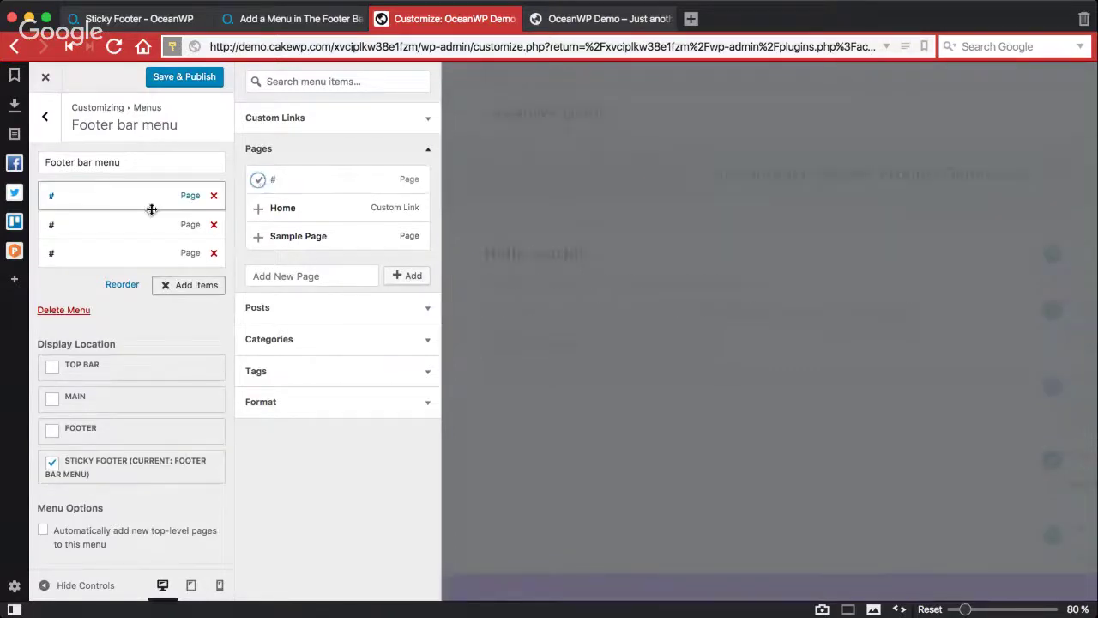
pyautogui.click(215, 255)
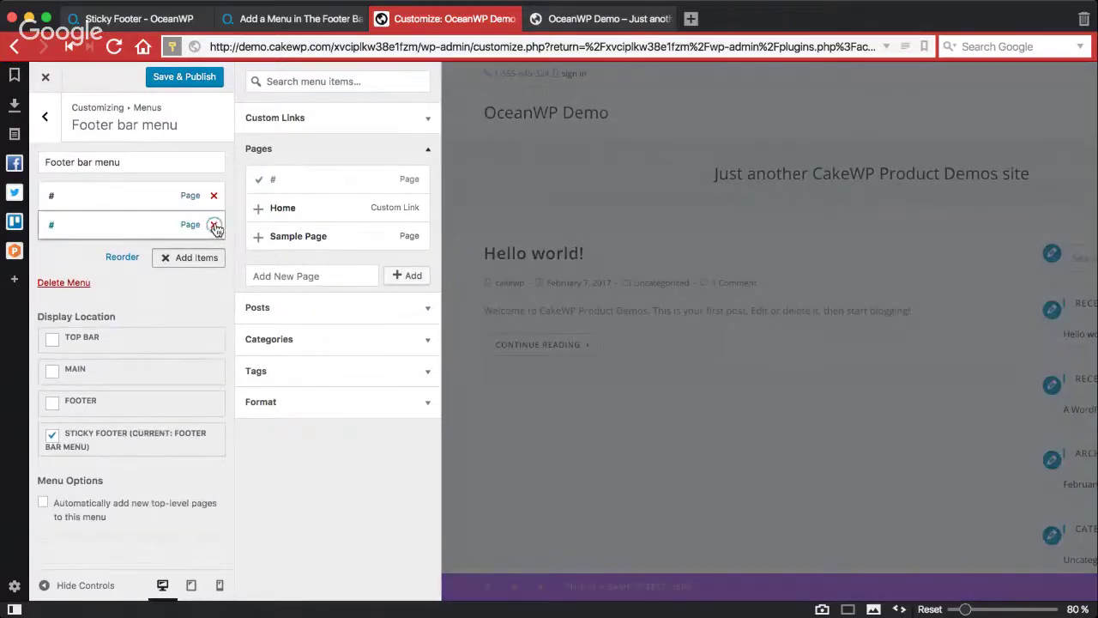
pyautogui.click(214, 224)
pyautogui.click(214, 195)
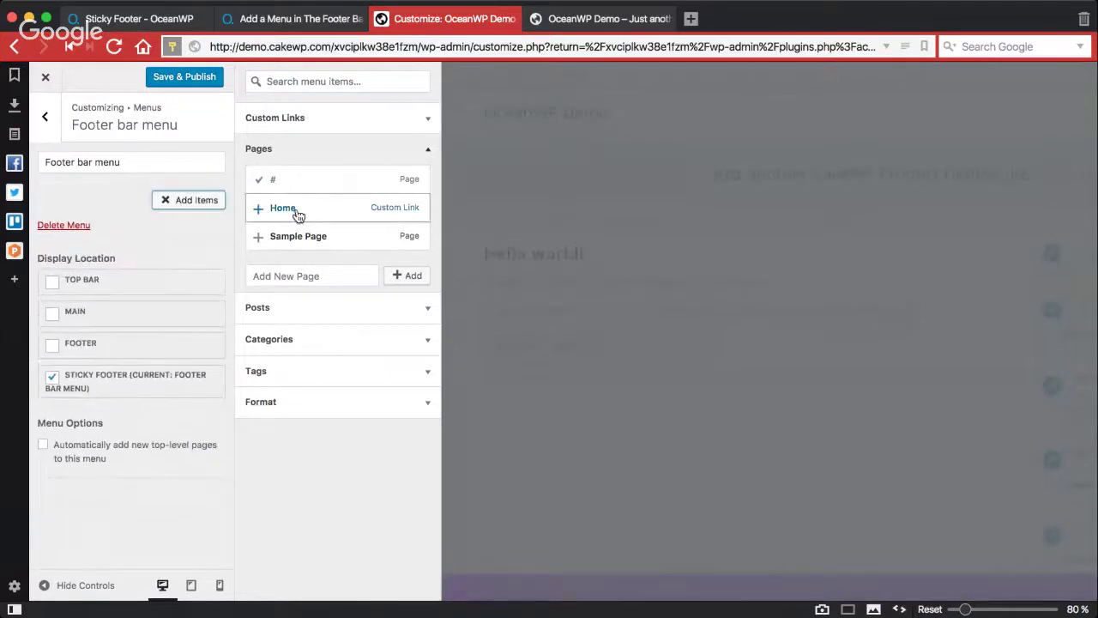
pyautogui.moveTo(297, 214); pyautogui.dragTo(279, 221)
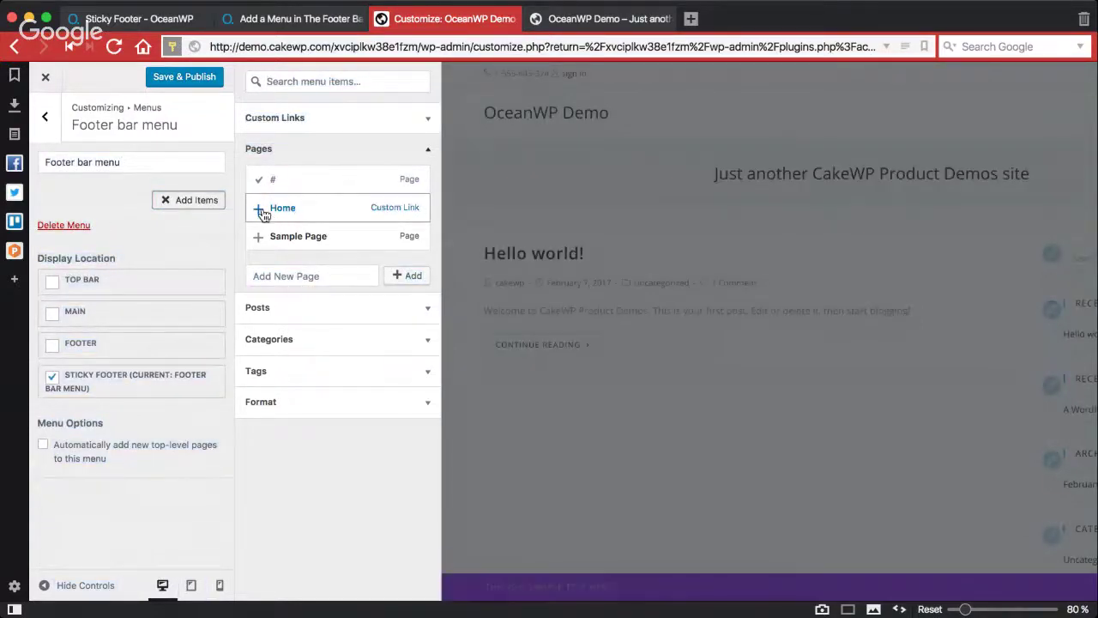
# Step: Add Home, Sample Page and the # page, relabelling # as 'Custom item'
pyautogui.click(272, 214)
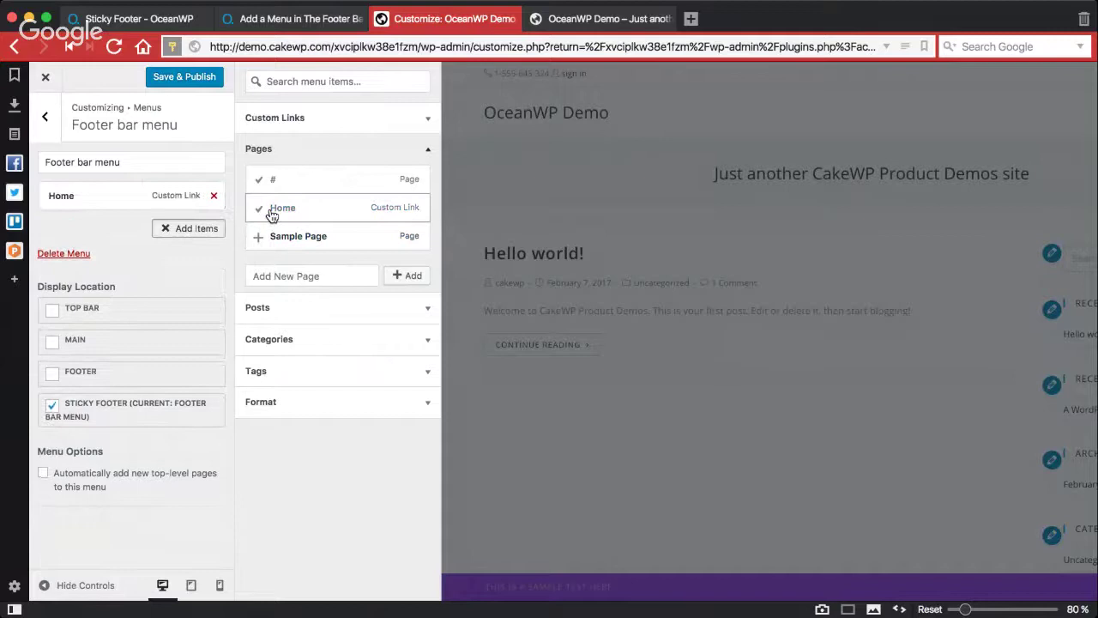
pyautogui.click(274, 238)
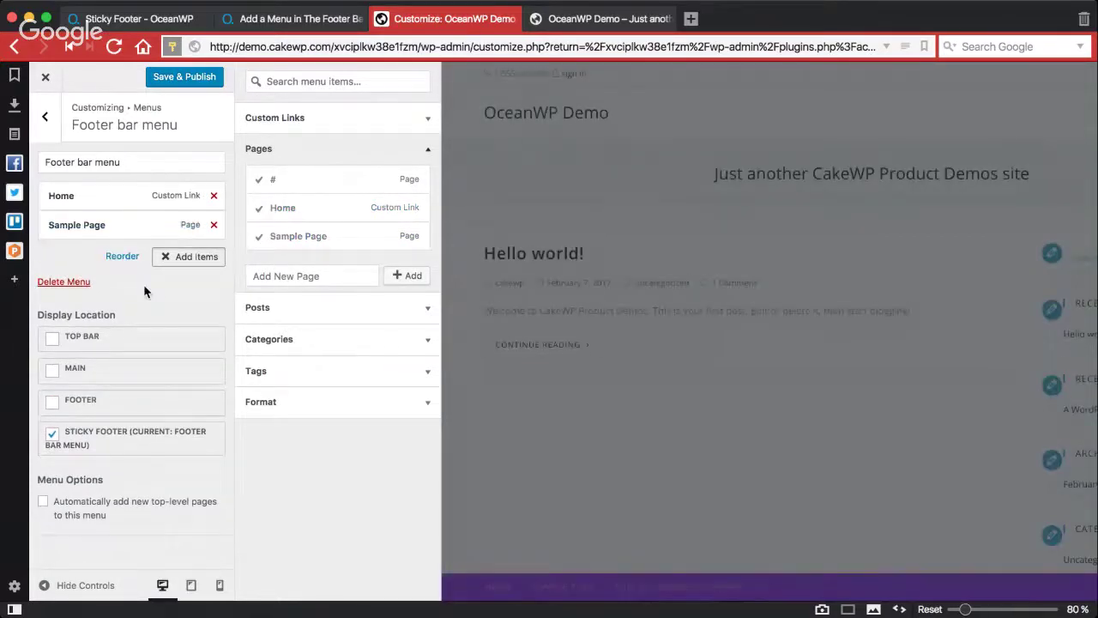
pyautogui.click(299, 182)
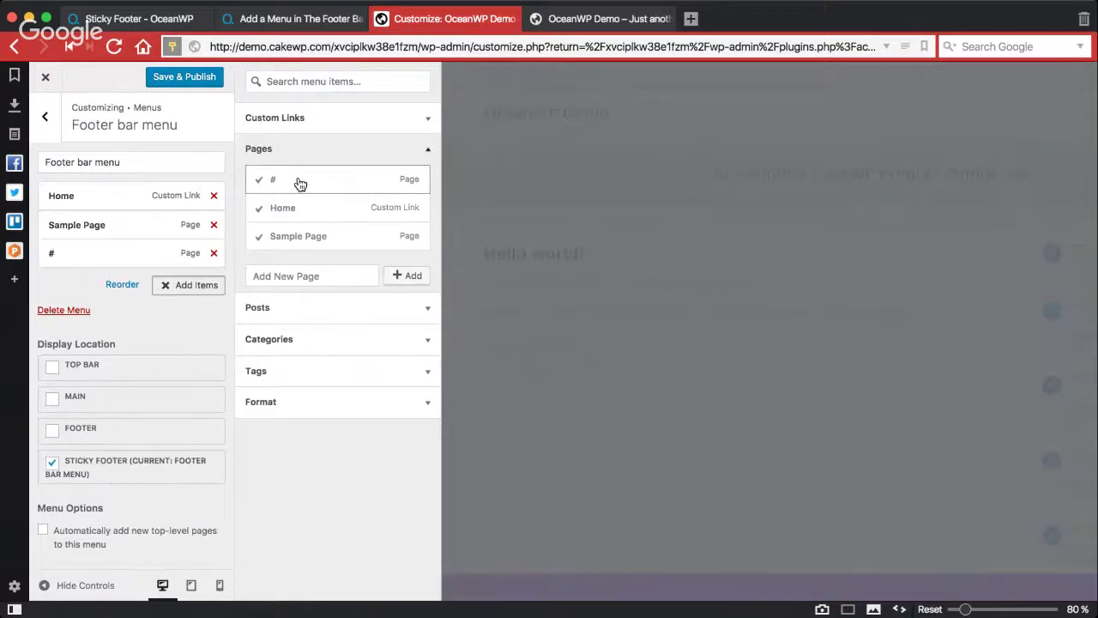
pyautogui.click(190, 256)
pyautogui.click(116, 292)
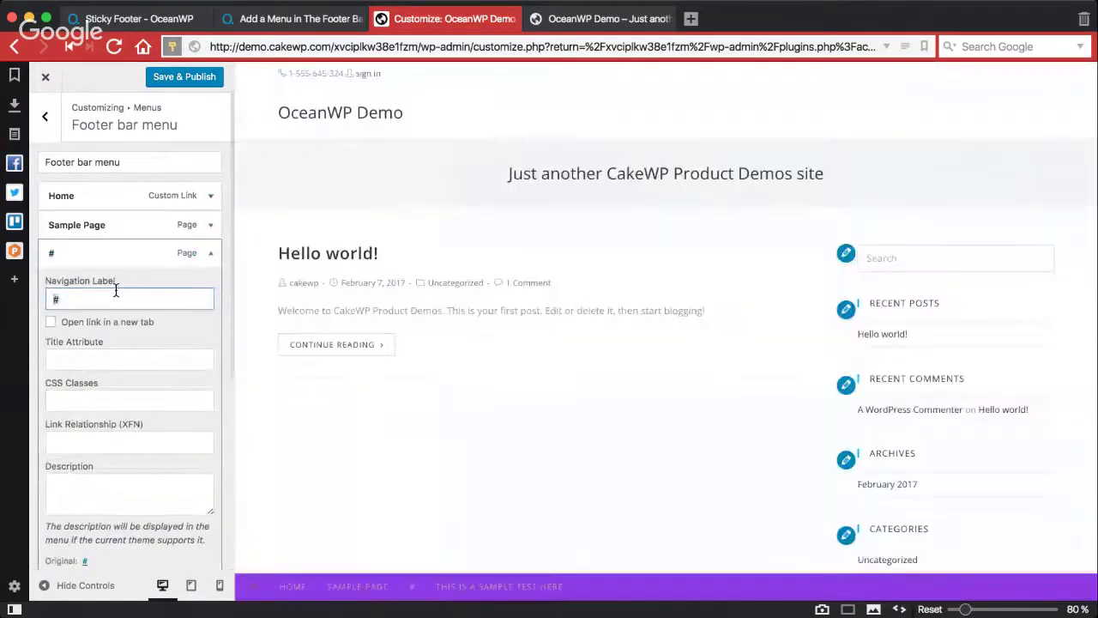
pyautogui.write('Custom ')
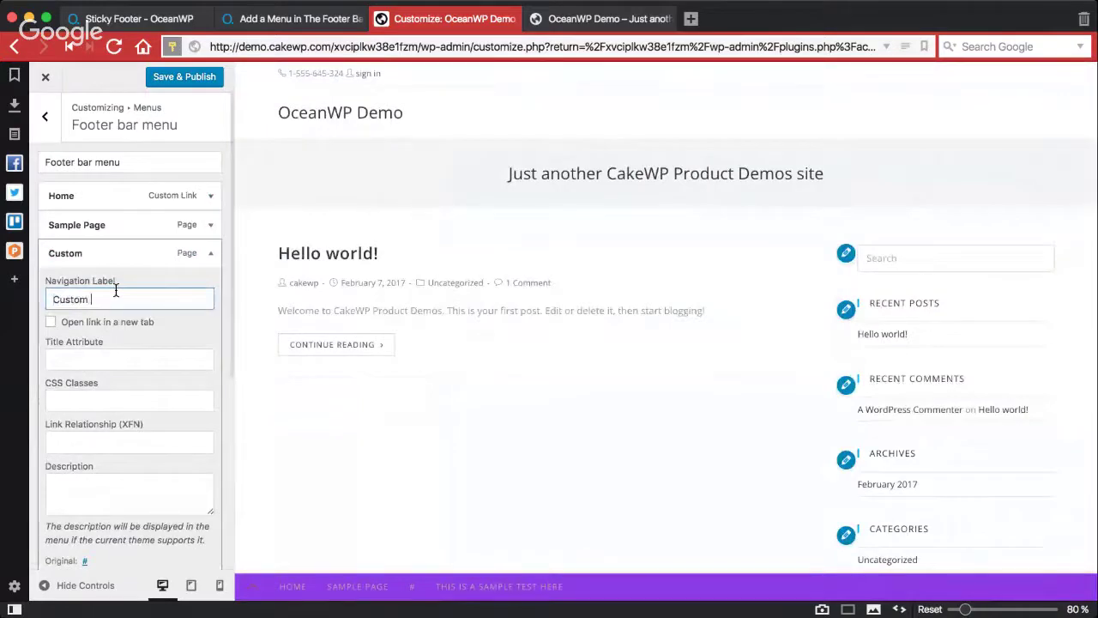
pyautogui.write('item')
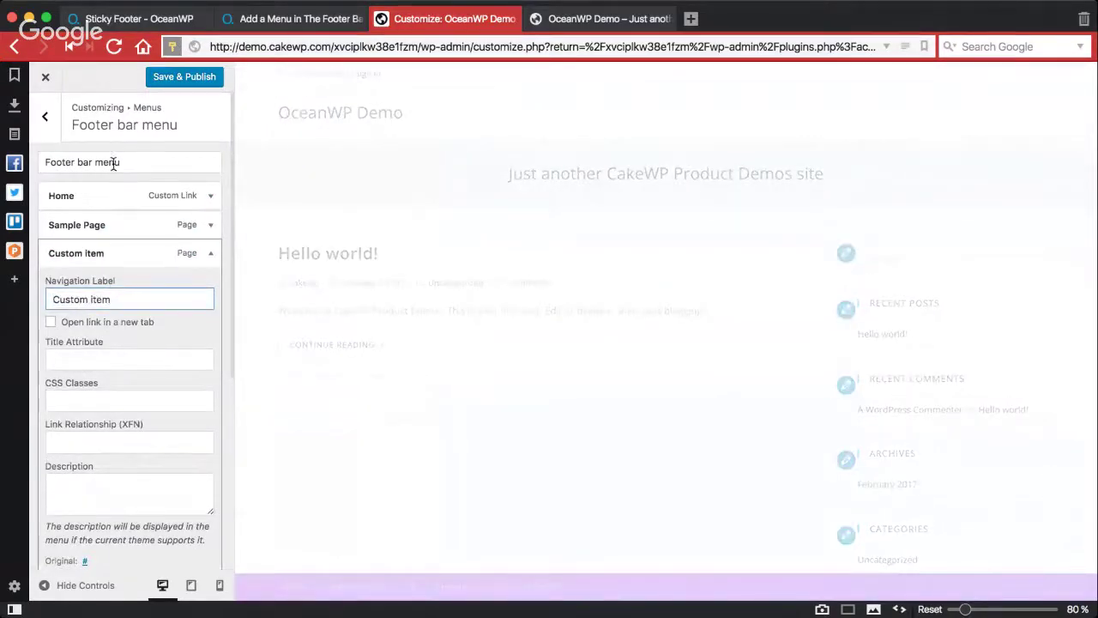
pyautogui.click(47, 125)
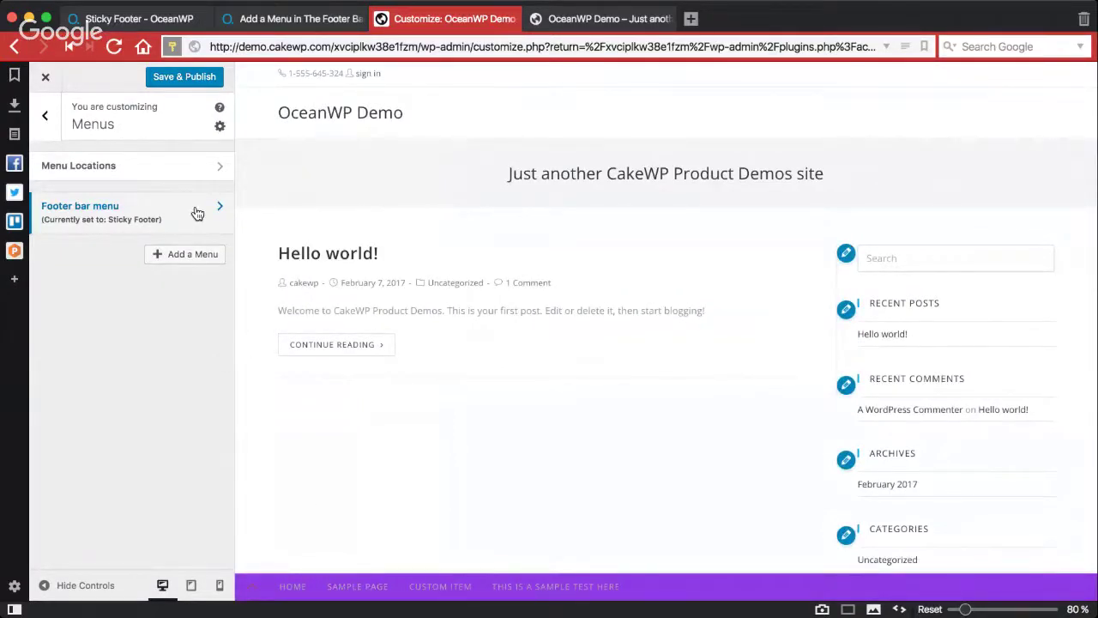
# Step: Review the Footer bar menu in a full-width preview, then return to the main section list
pyautogui.click(198, 213)
pyautogui.click(194, 256)
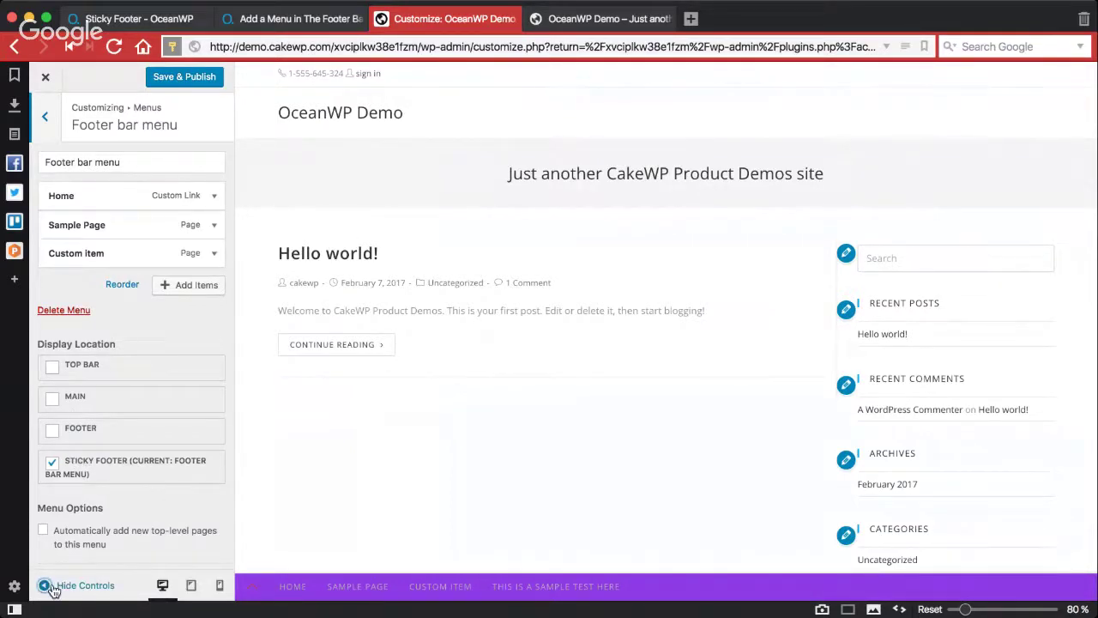
pyautogui.click(47, 587)
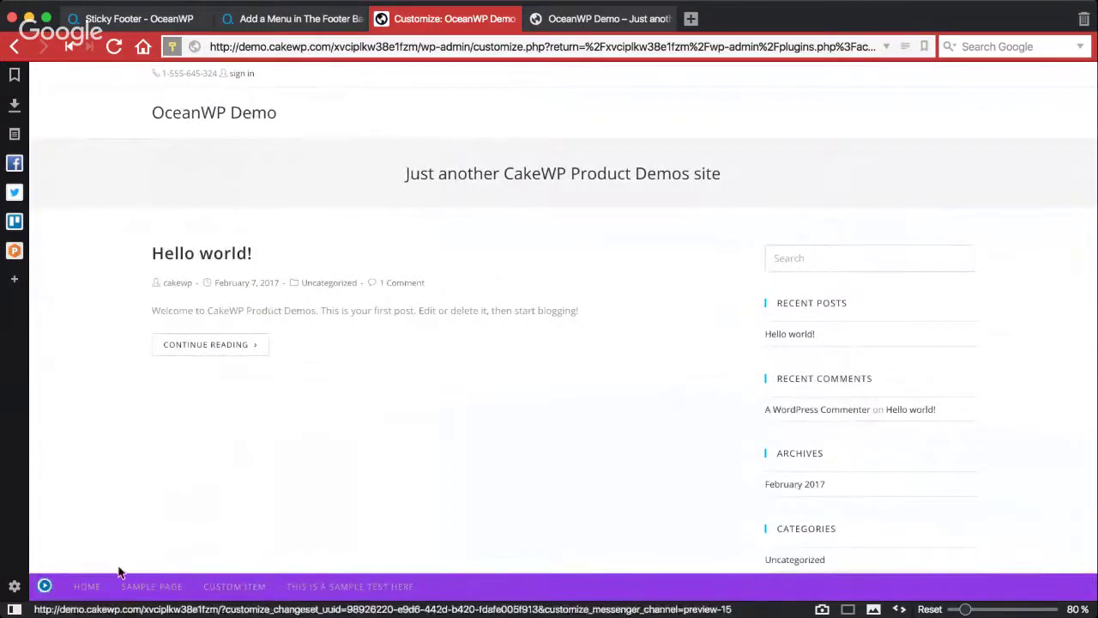
pyautogui.click(44, 590)
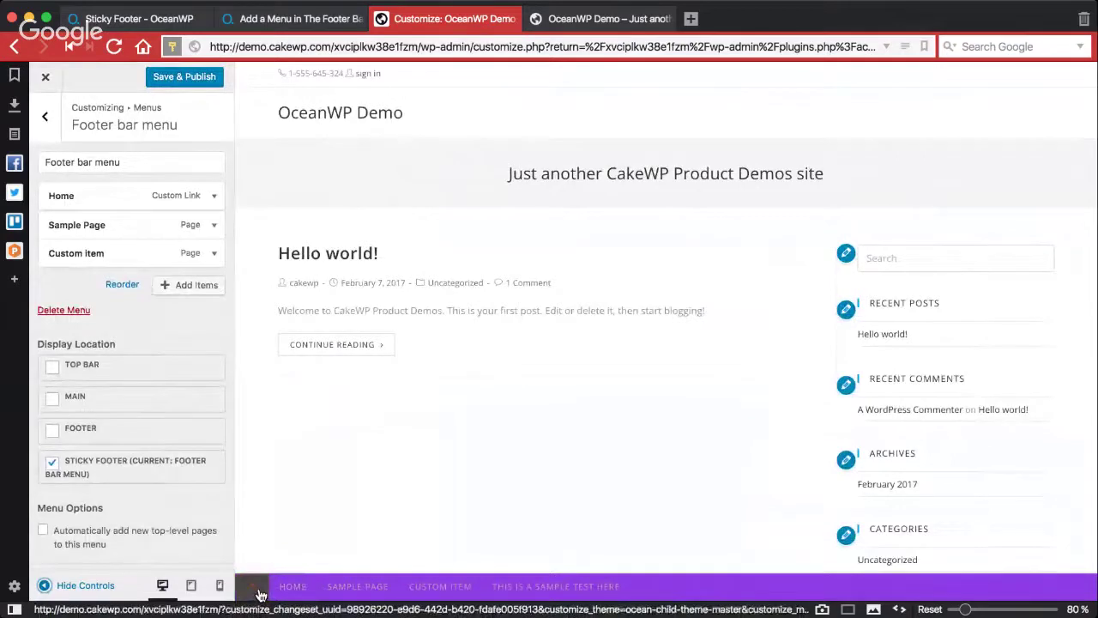
pyautogui.click(45, 116)
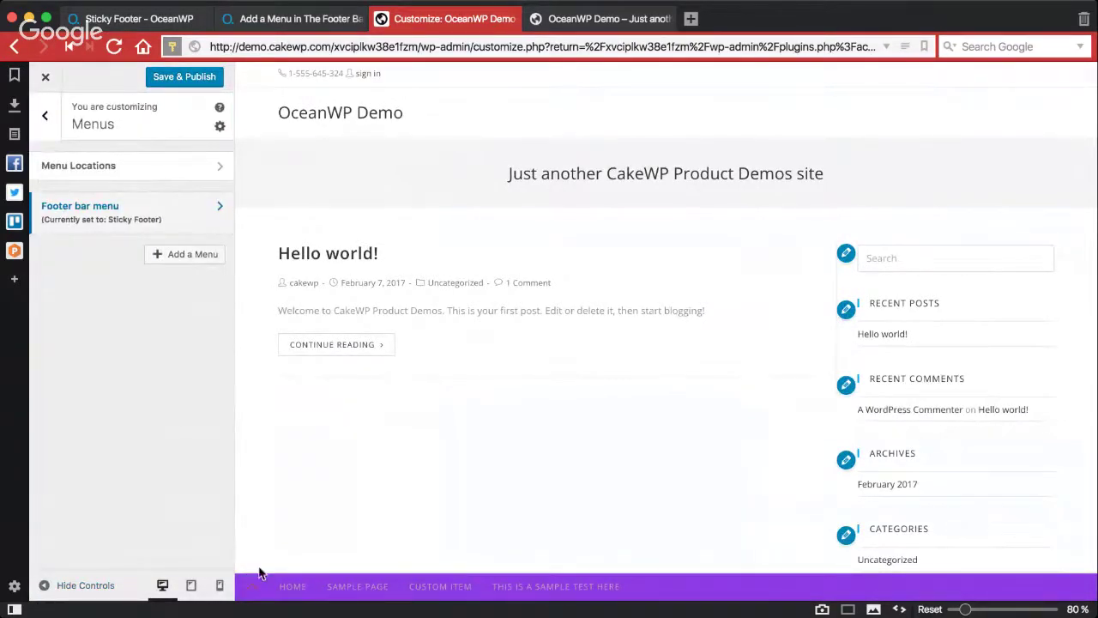
pyautogui.click(50, 118)
pyautogui.scroll(-2, 89, 437)
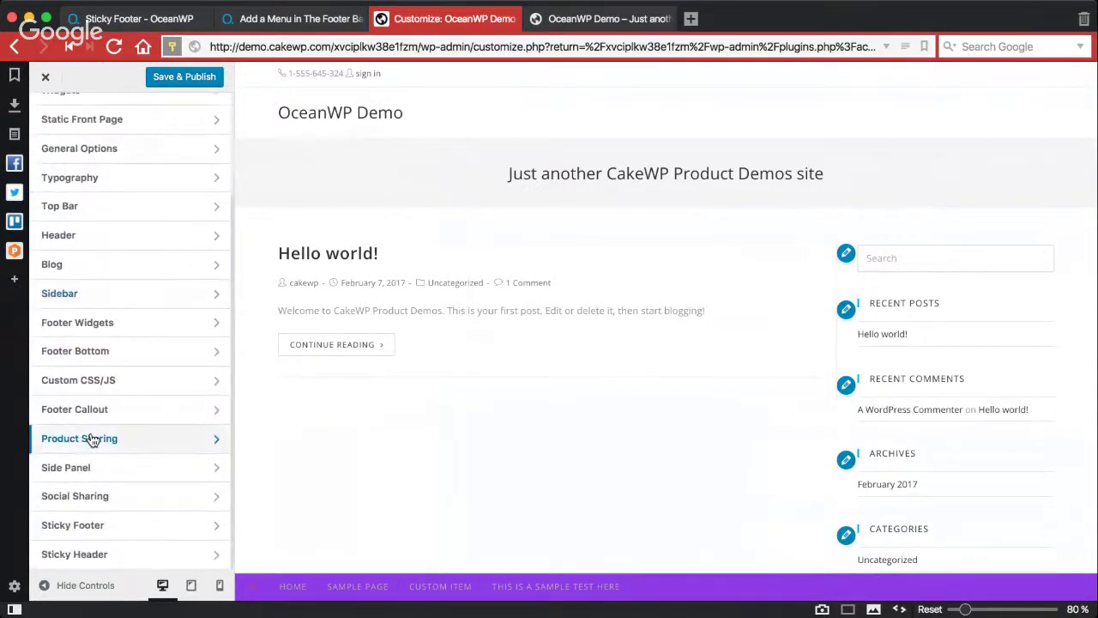
# Step: Adjust the sticky footer opacity and, in mobile preview, stop hiding the footer text on mobile
pyautogui.click(94, 535)
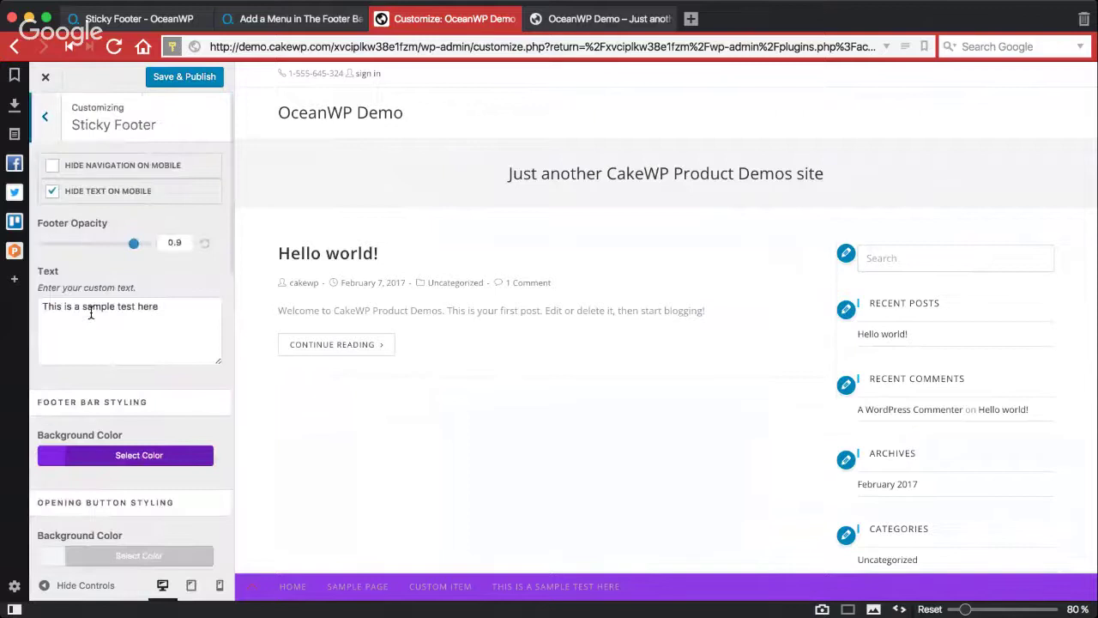
pyautogui.moveTo(134, 244); pyautogui.dragTo(134, 244)
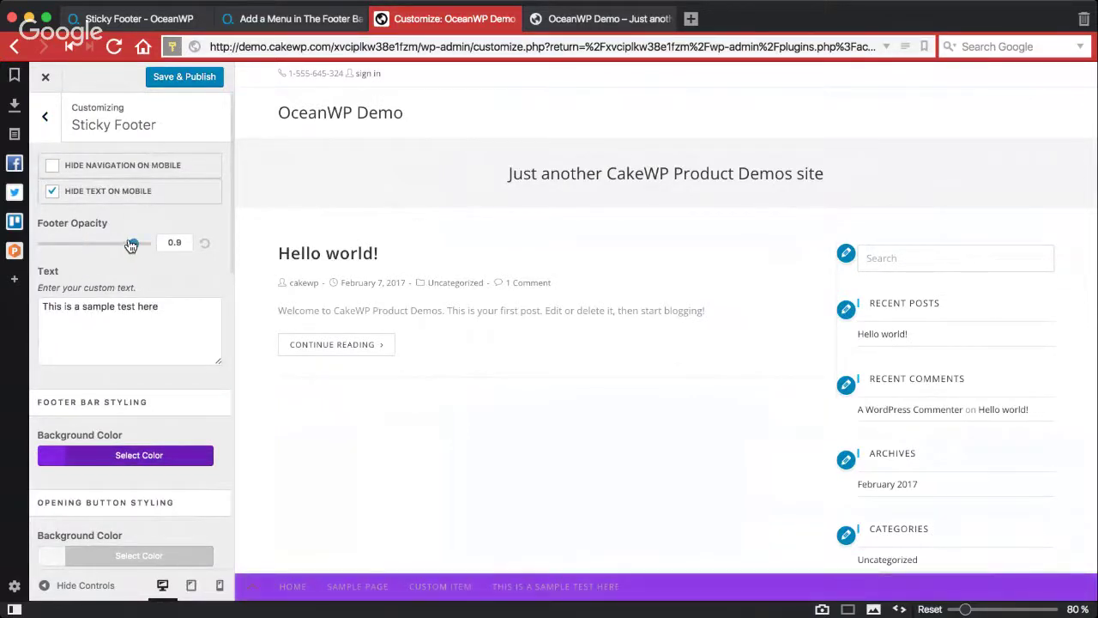
pyautogui.click(220, 586)
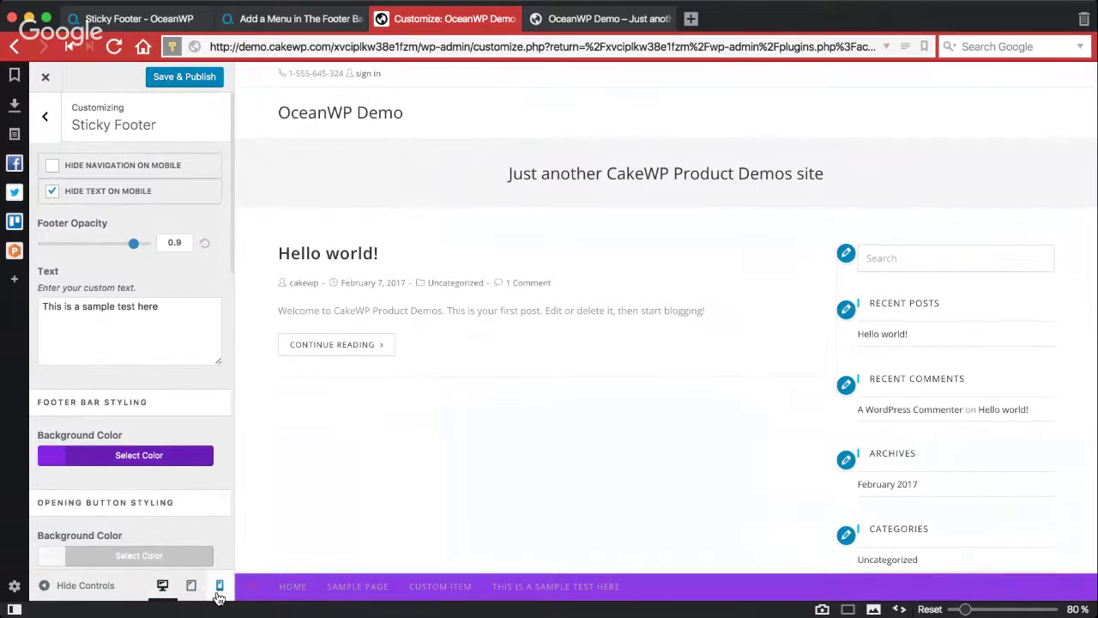
pyautogui.scroll(-10, 658, 417)
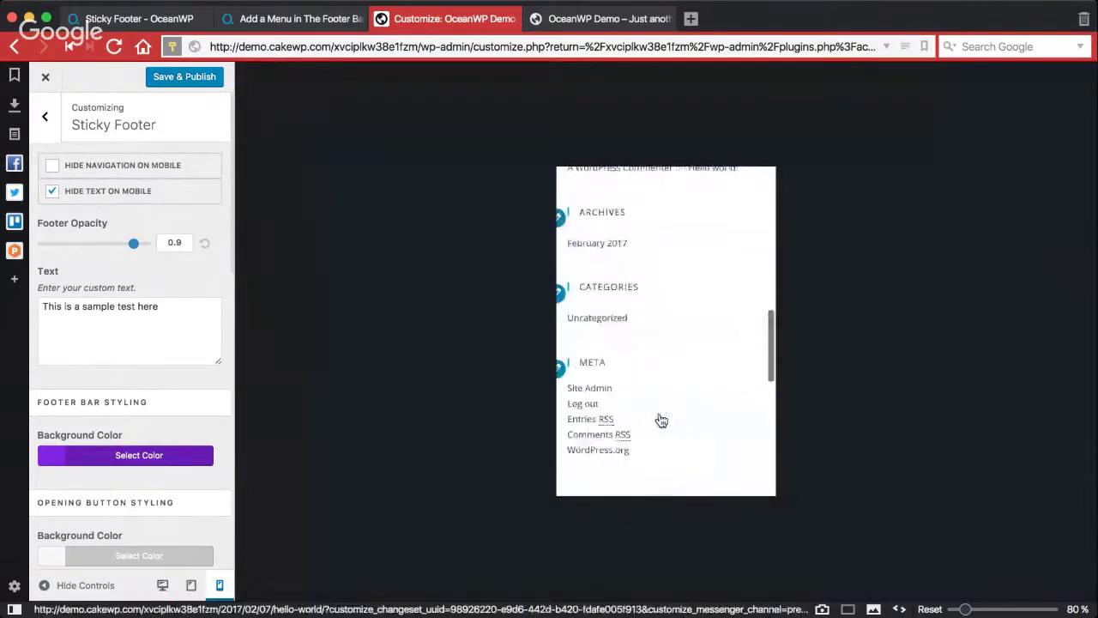
pyautogui.scroll(-2, 660, 419)
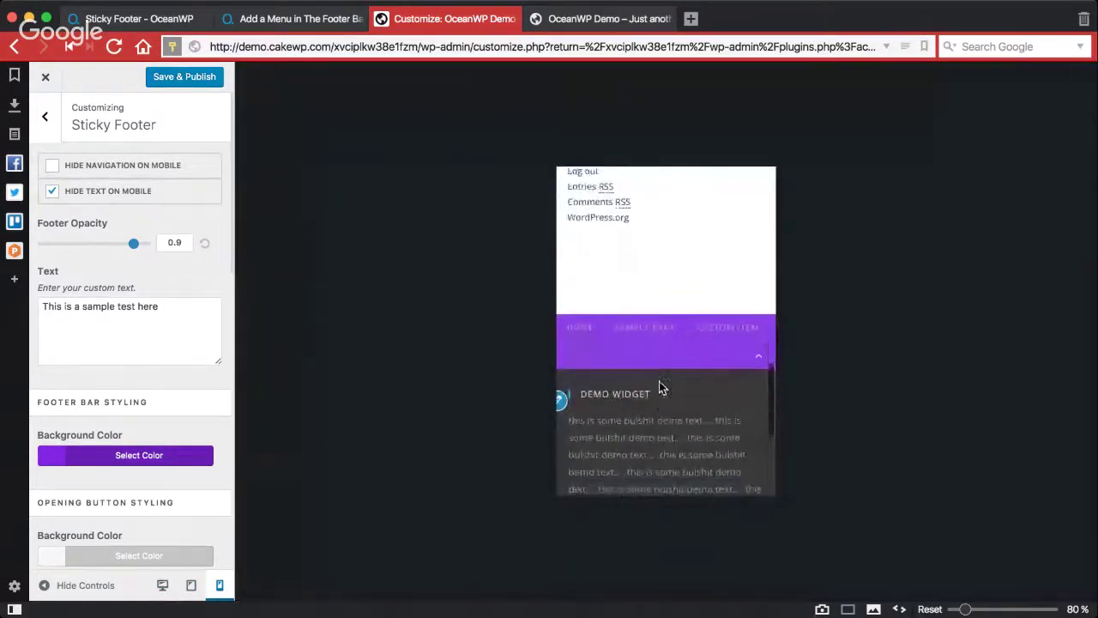
pyautogui.click(112, 195)
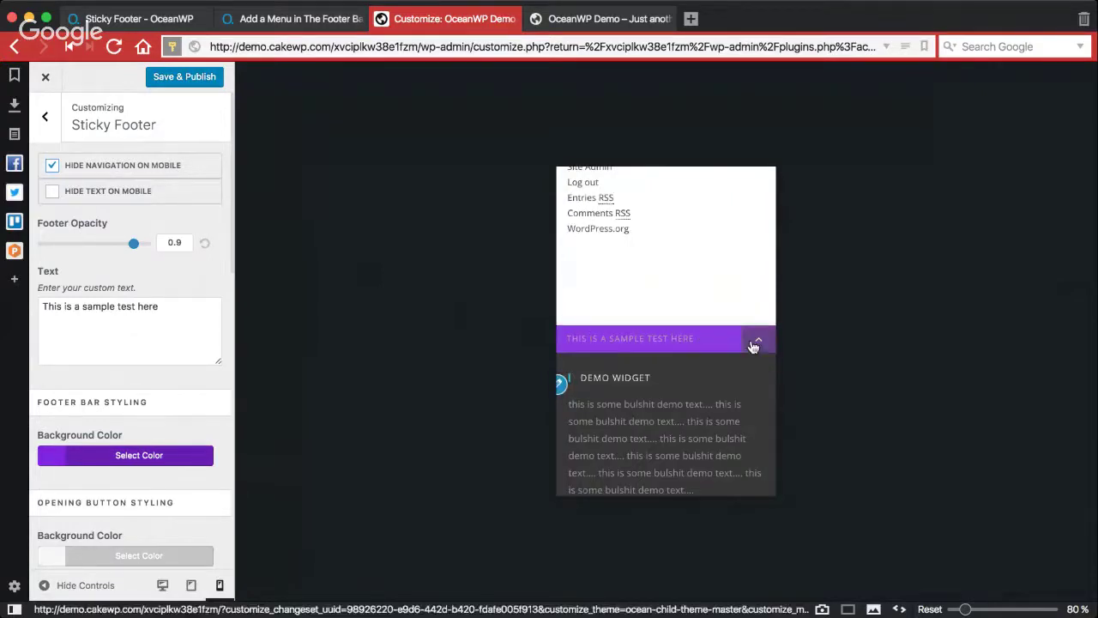
# Step: Collapse the preview's footer widgets and check the sticky footer at mobile and tablet widths
pyautogui.click(753, 346)
pyautogui.scroll(10, 647, 335)
pyautogui.scroll(-1, 647, 335)
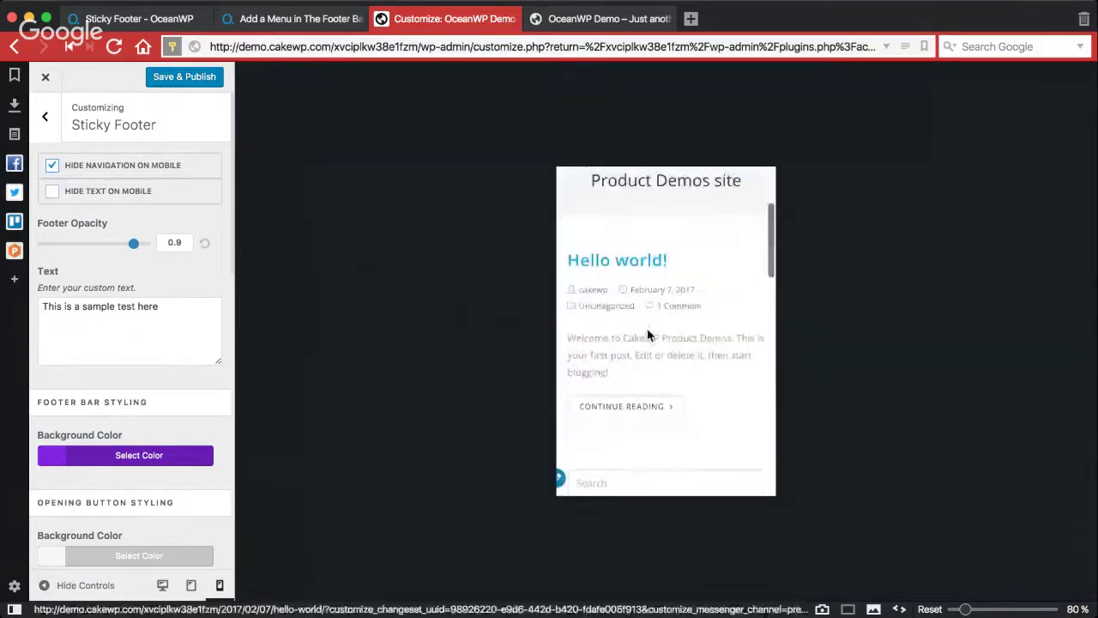
pyautogui.scroll(-15, 648, 329)
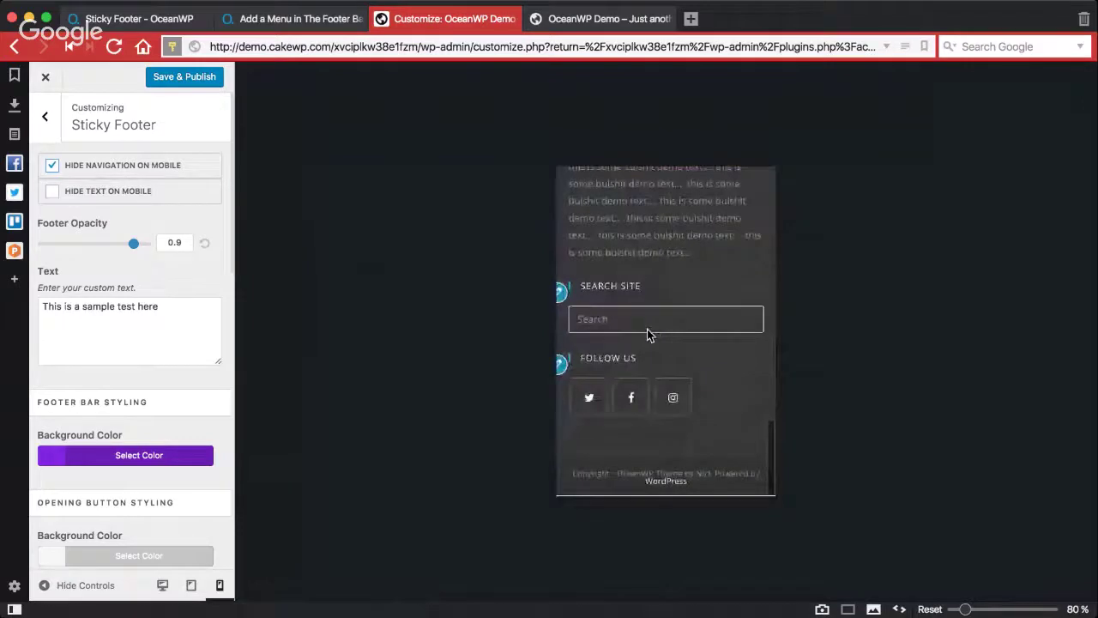
pyautogui.scroll(5, 647, 334)
pyautogui.scroll(-3, 648, 334)
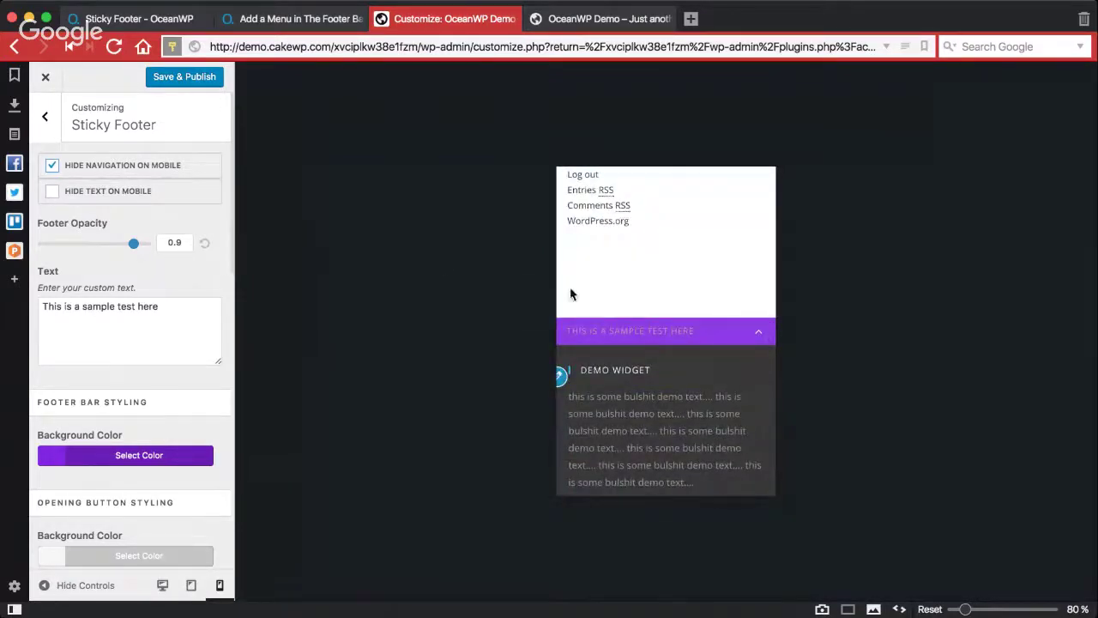
pyautogui.scroll(12, 645, 289)
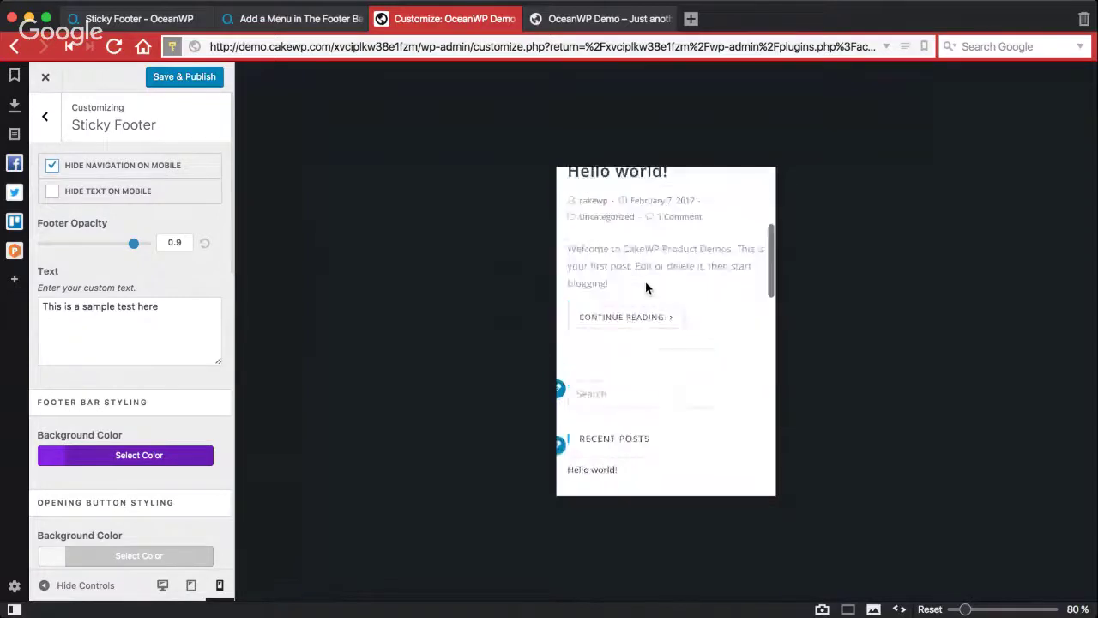
pyautogui.scroll(-15, 645, 289)
pyautogui.scroll(5, 644, 287)
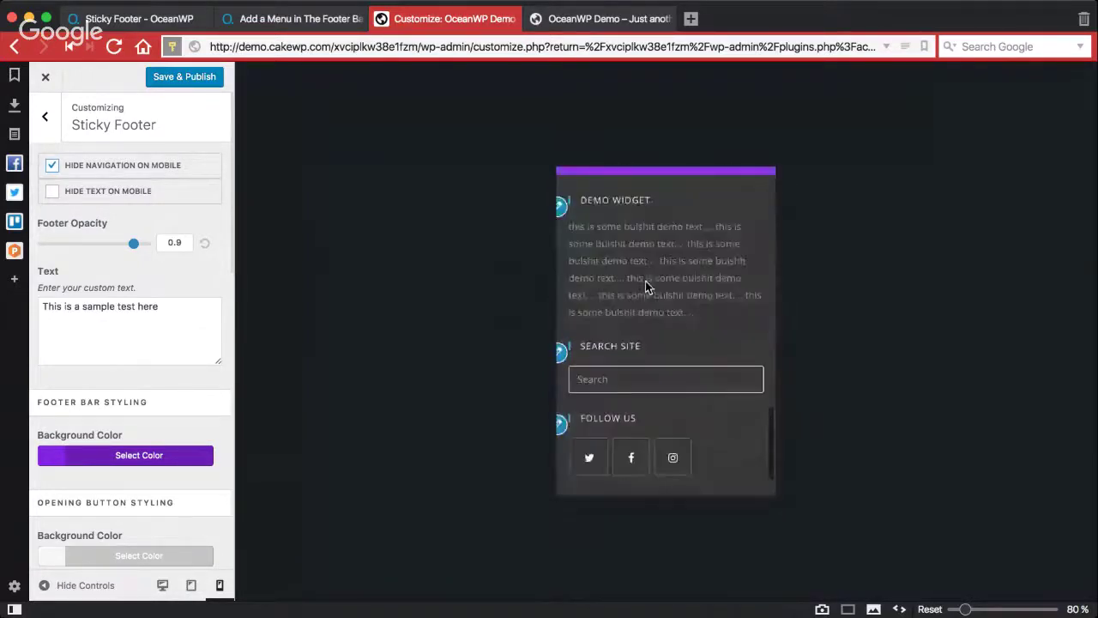
pyautogui.click(190, 586)
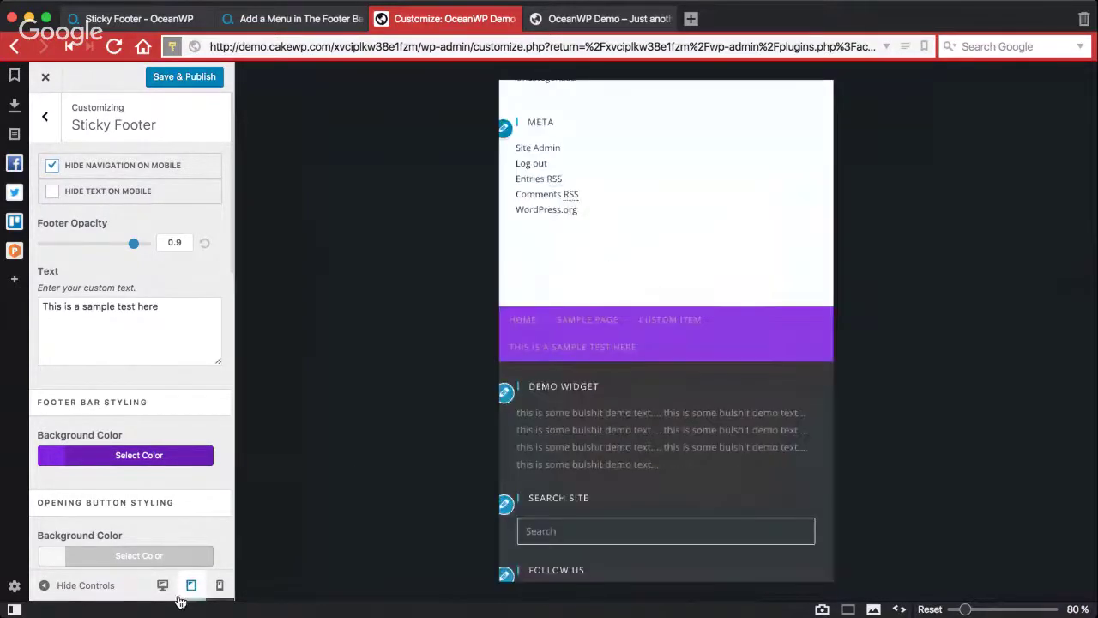
pyautogui.scroll(5, 558, 388)
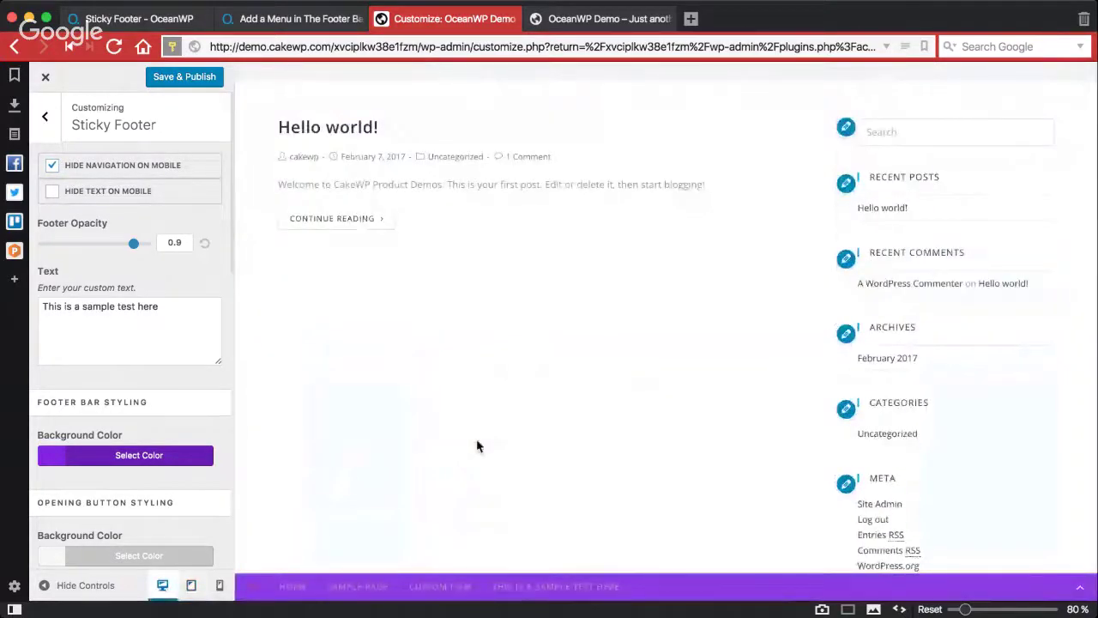
pyautogui.click(49, 136)
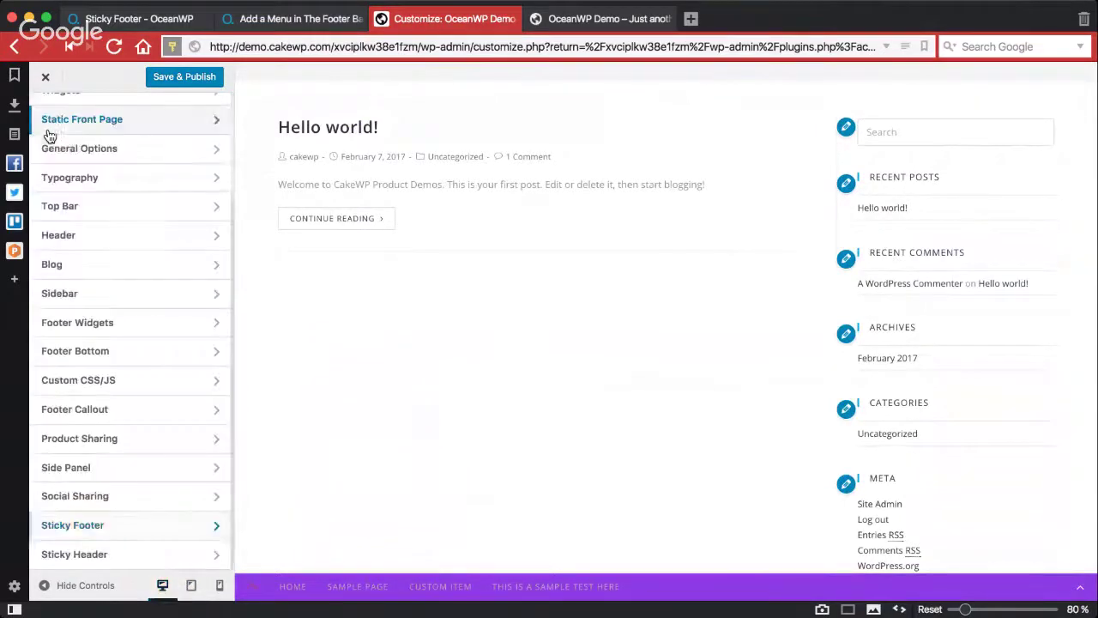